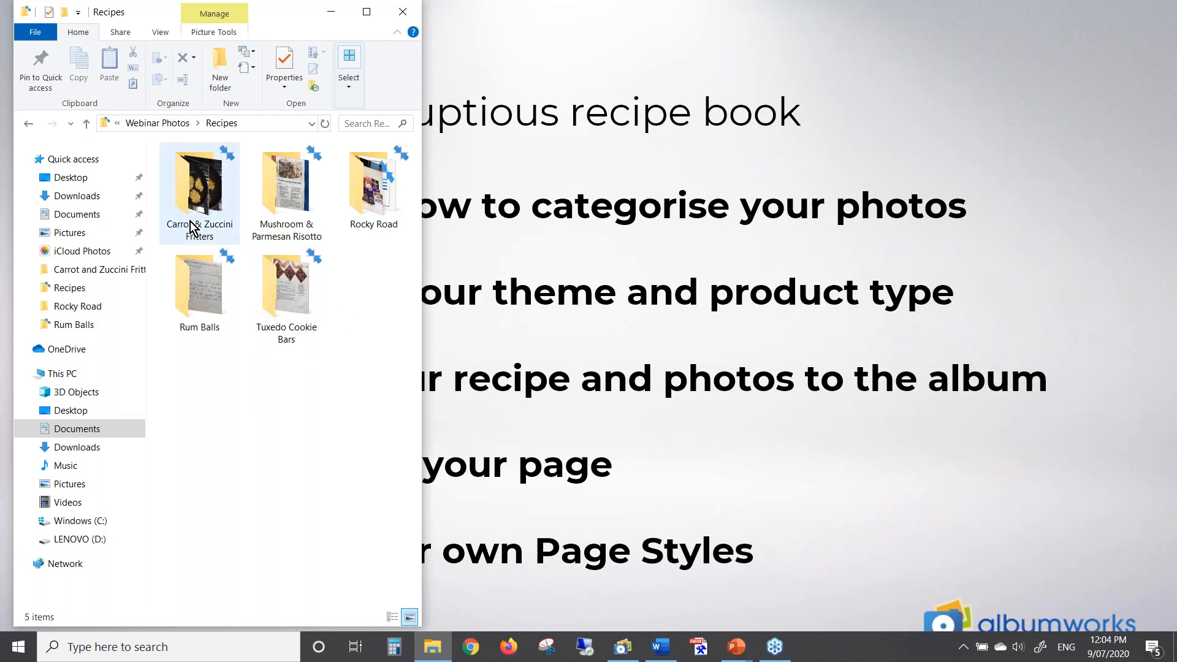
Open the Rocky Road folder to show its four JPG photos and Rocky Road recipe.docx
{"action": "mouse_move", "coordinate": [229, 236]}
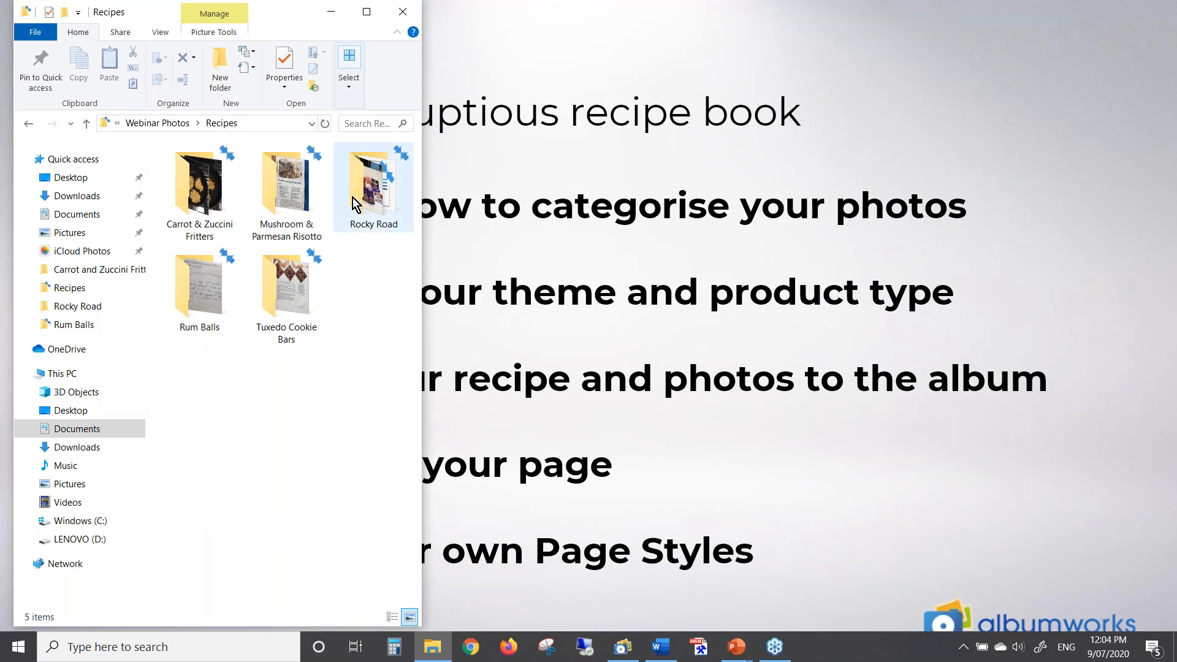
{"action": "mouse_move", "coordinate": [377, 195]}
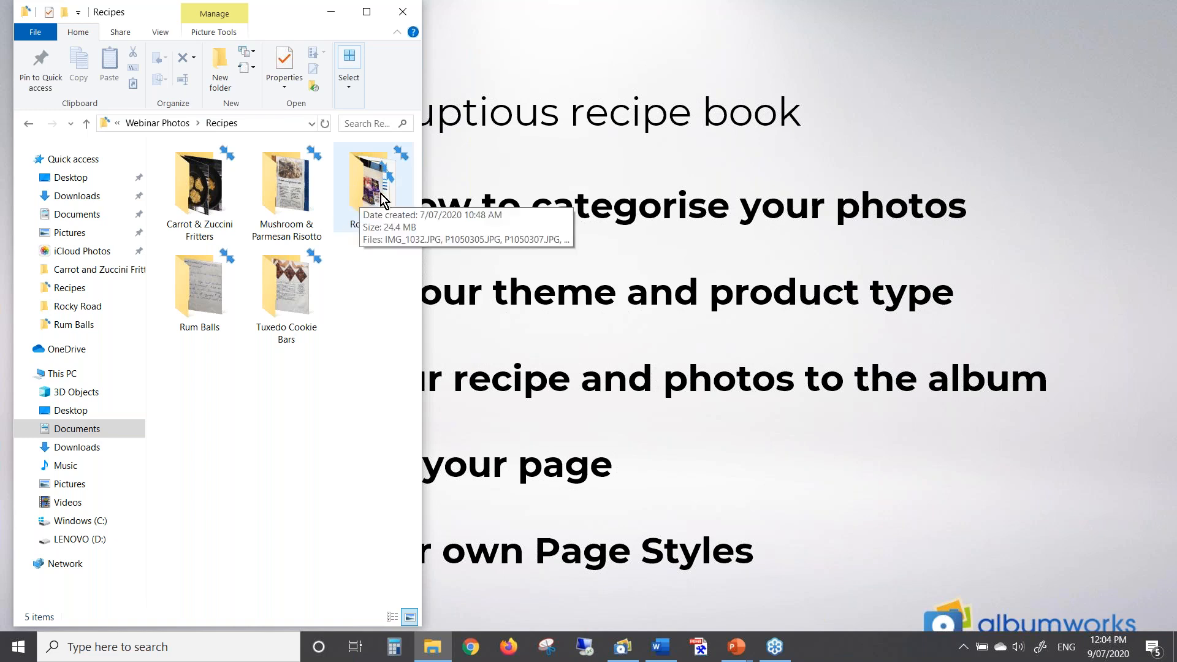
{"action": "double_click", "coordinate": [382, 200]}
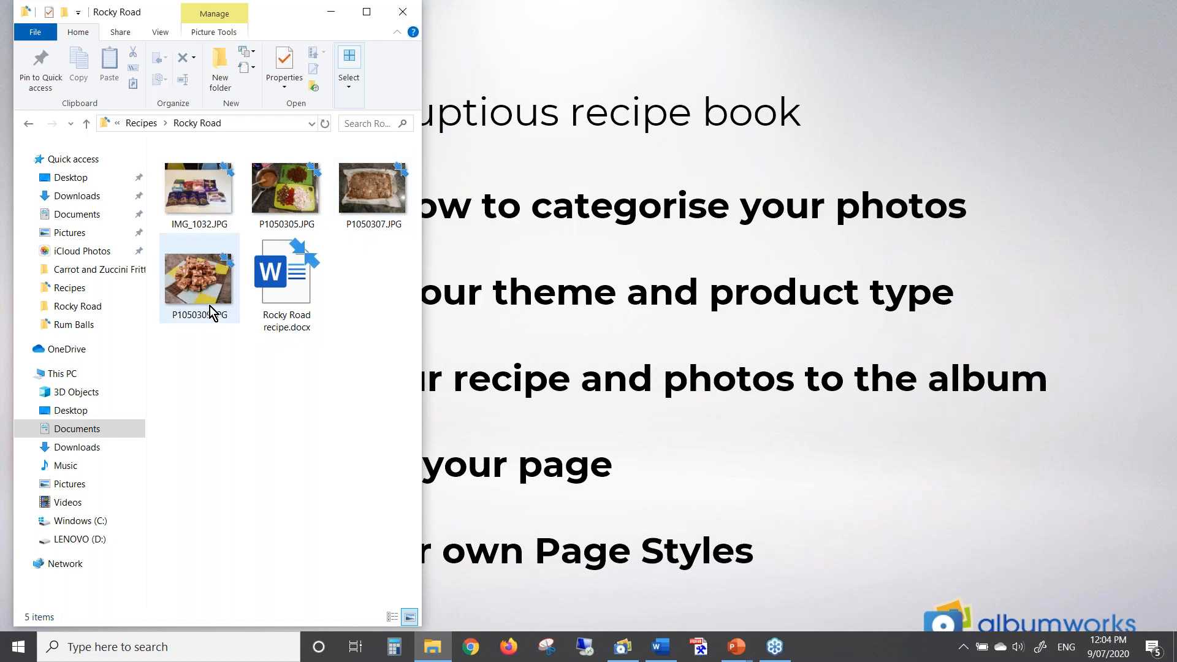
{"action": "mouse_move", "coordinate": [292, 284]}
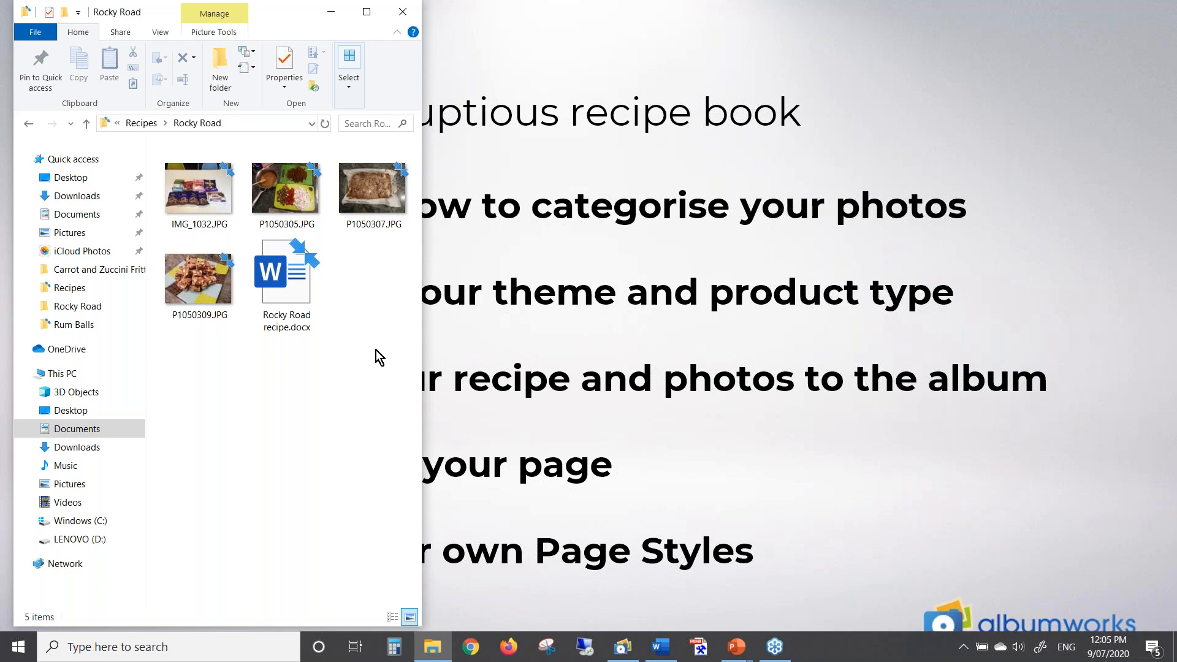
Switch to albumworks and start a new project to see the product categories
{"action": "key", "text": "alt+Tab"}
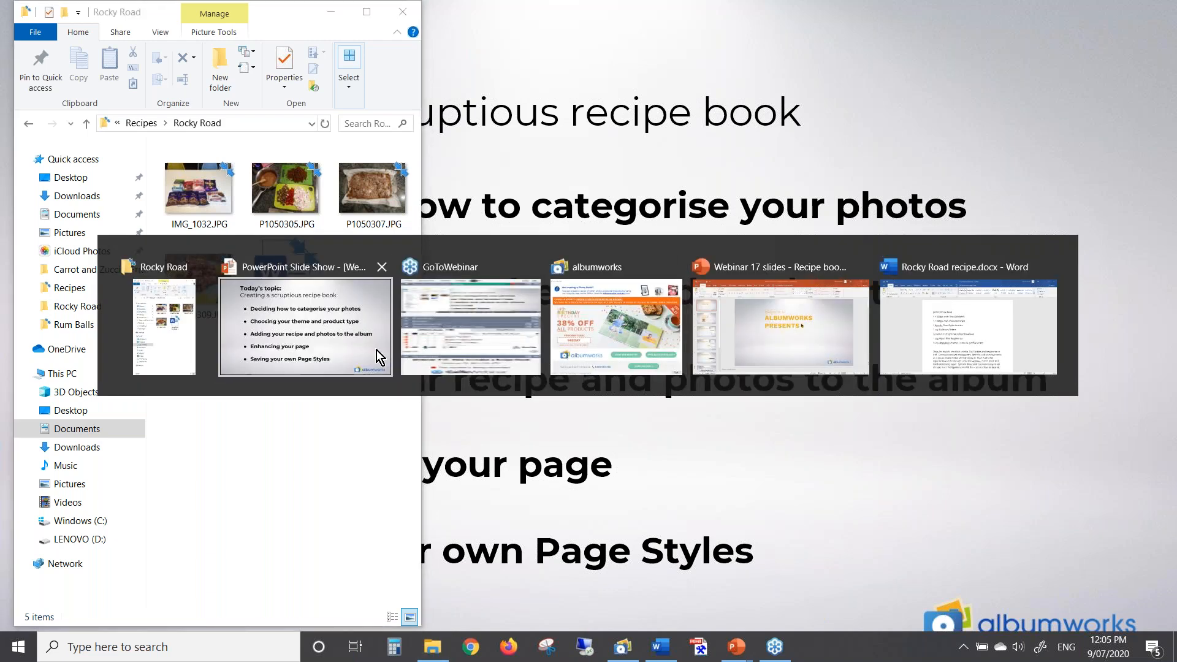
{"action": "key", "text": "alt+Tab"}
{"action": "key", "text": "alt+Tab"}
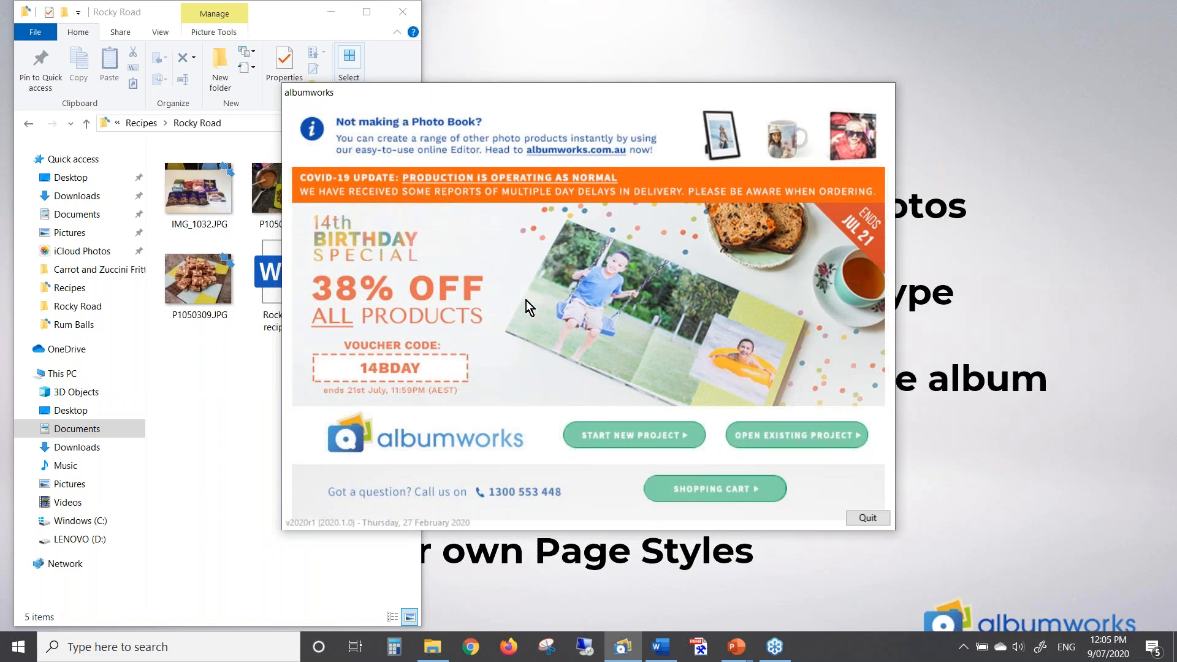
{"action": "left_click", "coordinate": [650, 436]}
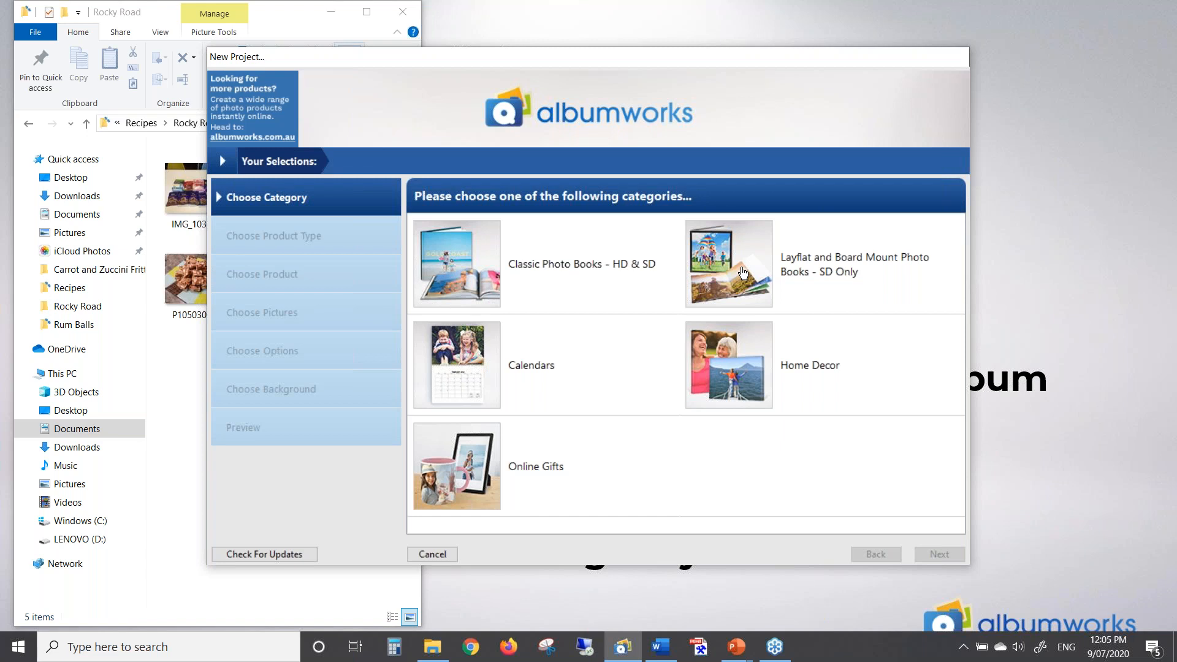
Choose Classic Photo Books, Build Your Own Theme, 8" x 8" Square Photocover, and continue
{"action": "left_click", "coordinate": [471, 271]}
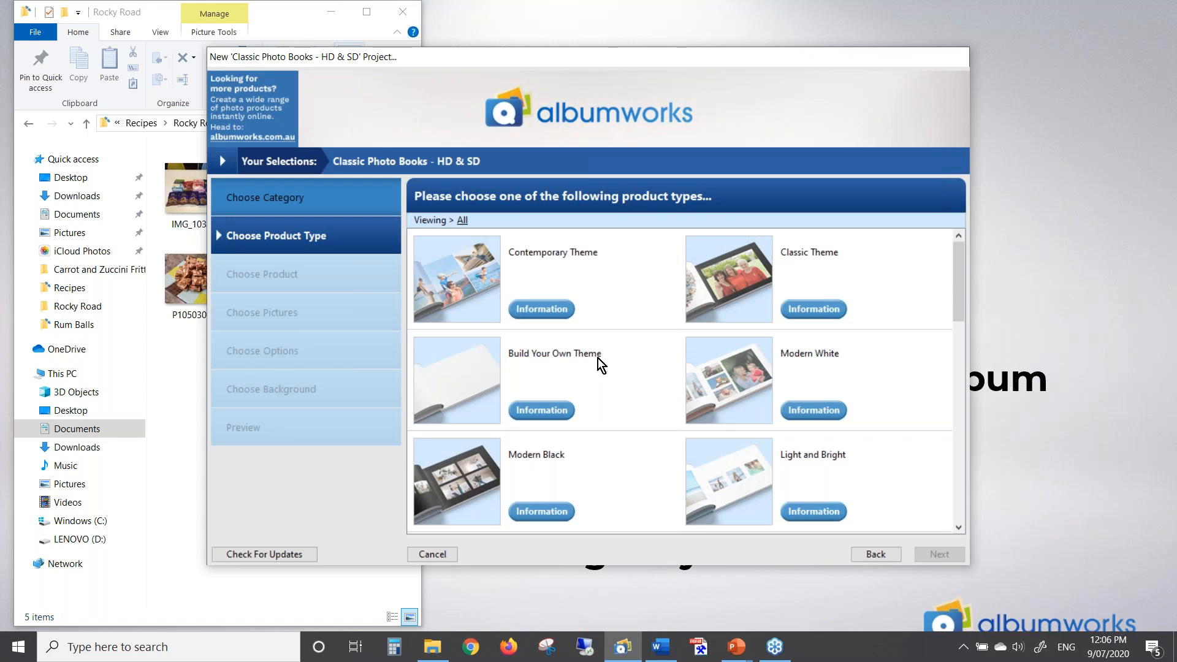
{"action": "left_click", "coordinate": [479, 375]}
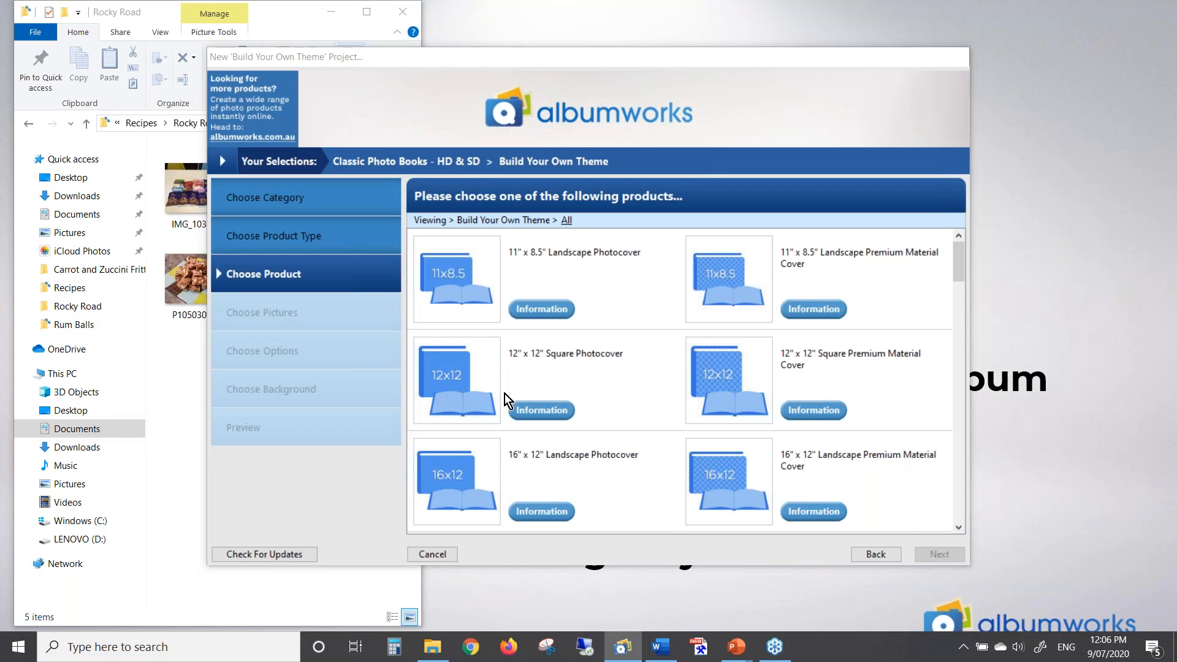
{"action": "scroll", "coordinate": [756, 363], "scroll_direction": "down", "scroll_amount": 3}
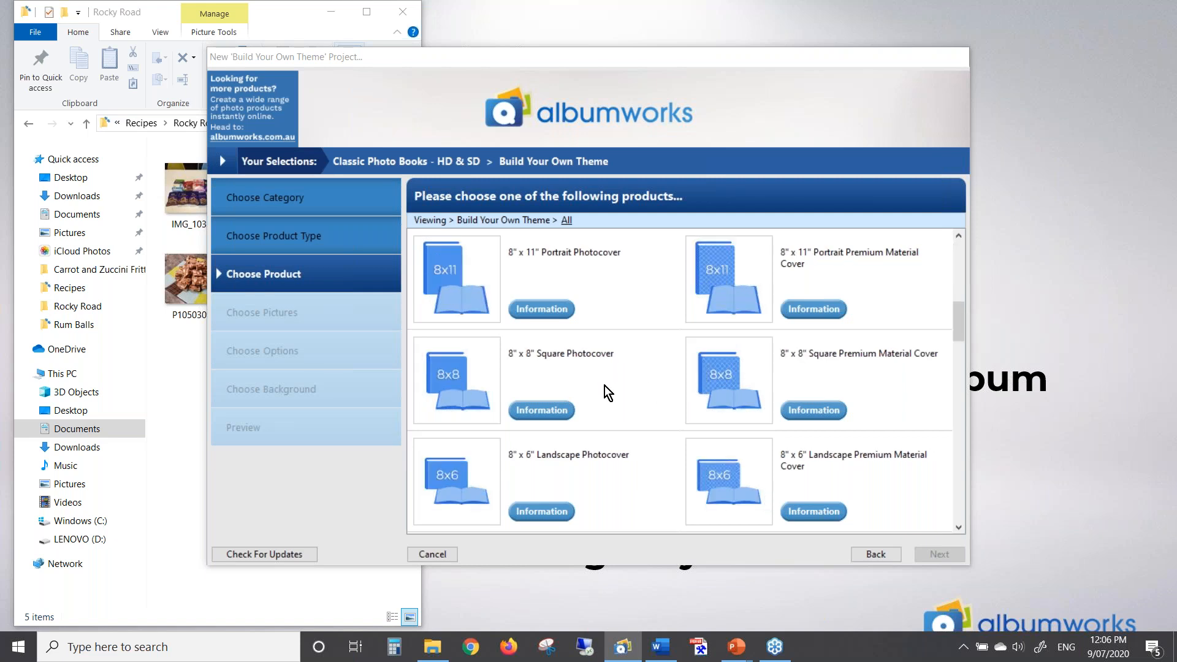
{"action": "left_click", "coordinate": [454, 375]}
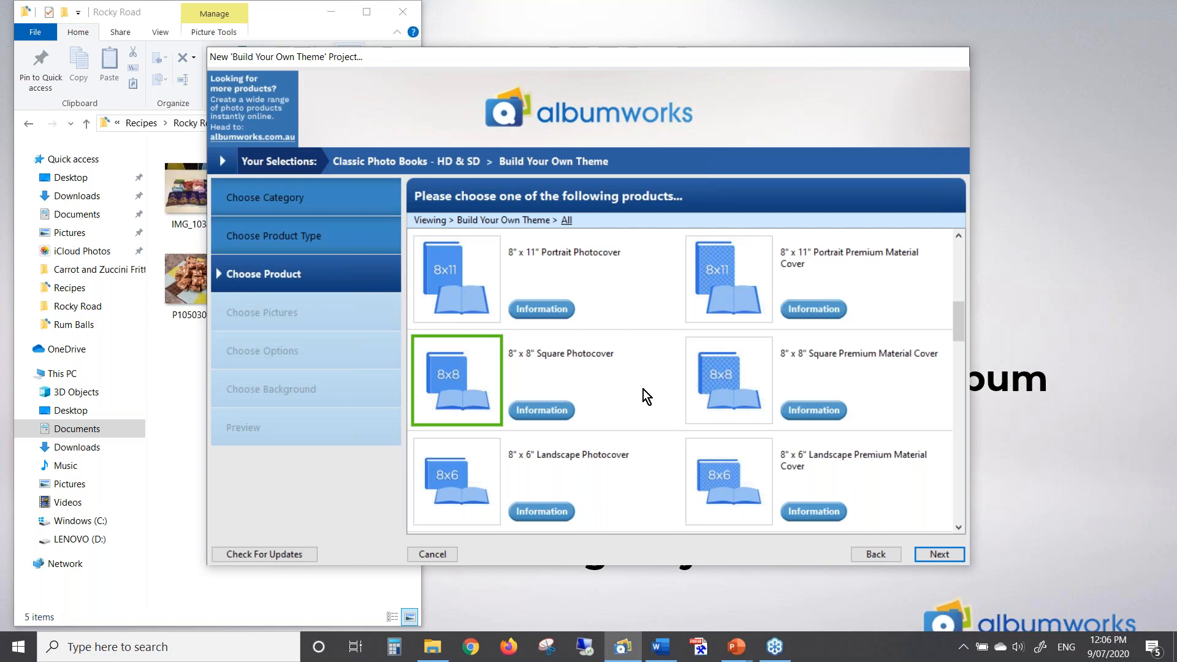
{"action": "left_click", "coordinate": [933, 556]}
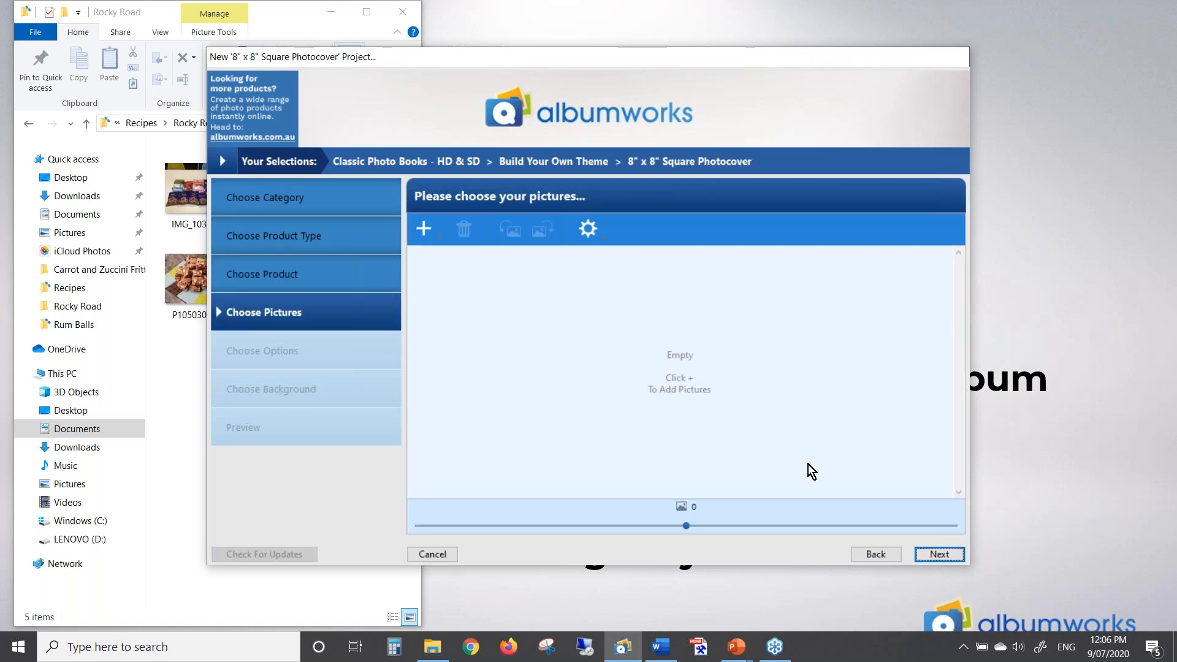
Start adding a whole picture folder from the computer and browse to Documents
{"action": "left_click", "coordinate": [424, 233]}
{"action": "mouse_move", "coordinate": [437, 253]}
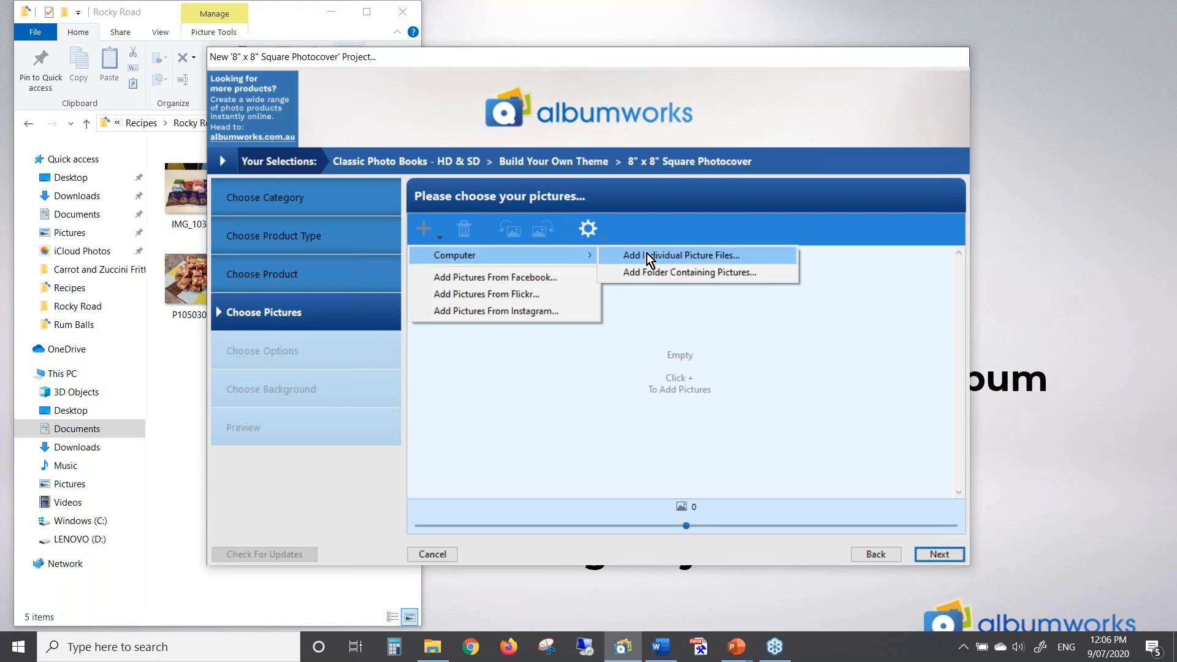
{"action": "left_click", "coordinate": [686, 271]}
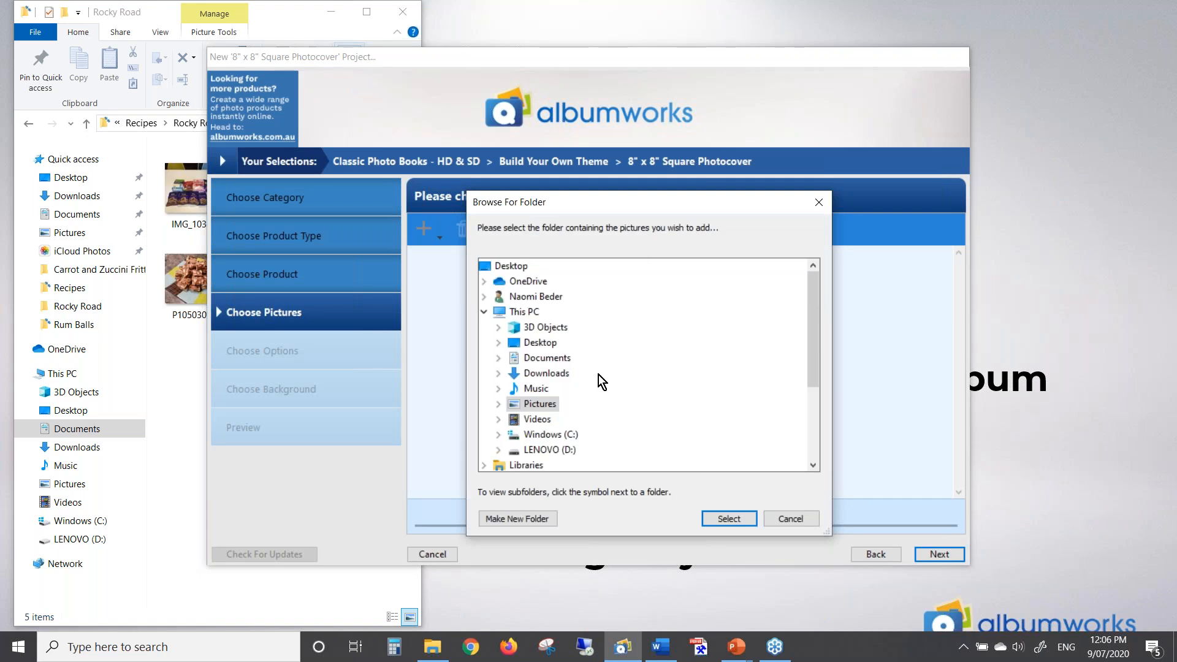
{"action": "double_click", "coordinate": [533, 449]}
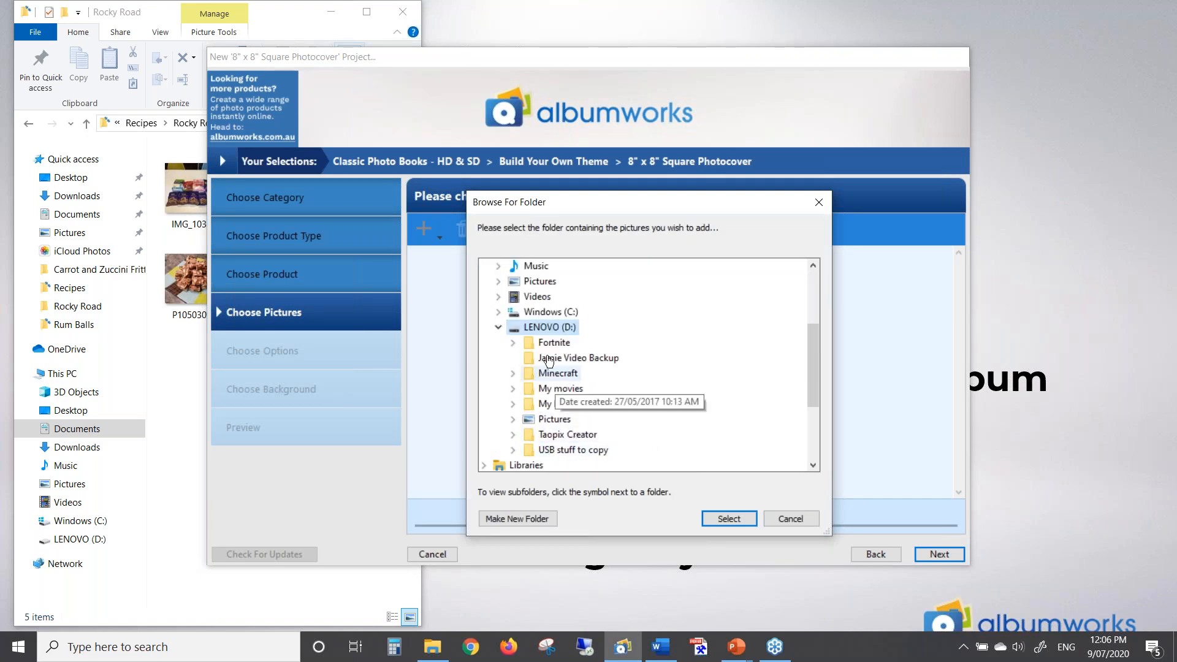
{"action": "double_click", "coordinate": [529, 313]}
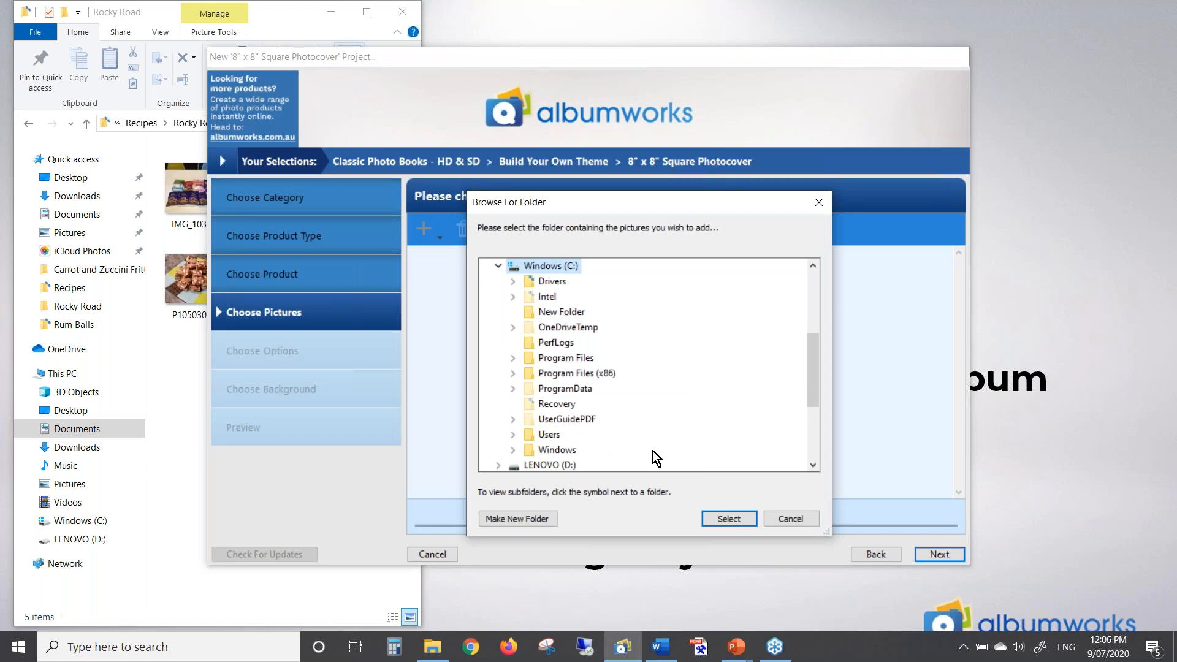
{"action": "scroll", "coordinate": [638, 405], "scroll_direction": "up", "scroll_amount": 1}
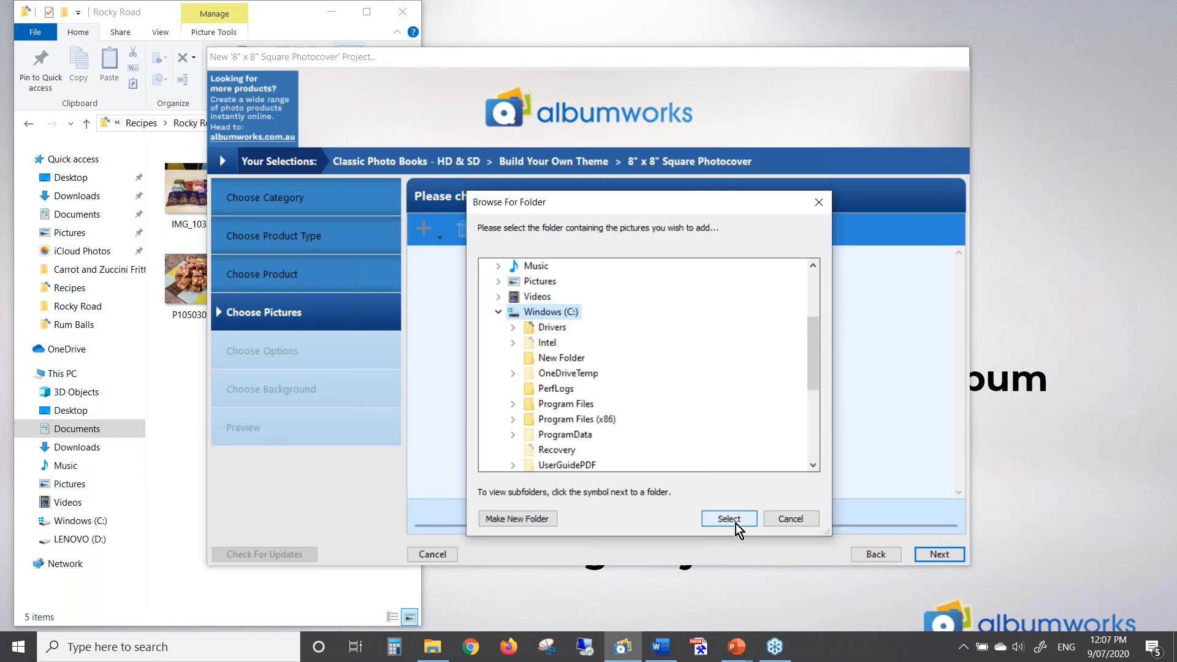
{"action": "scroll", "coordinate": [671, 423], "scroll_direction": "up", "scroll_amount": 2}
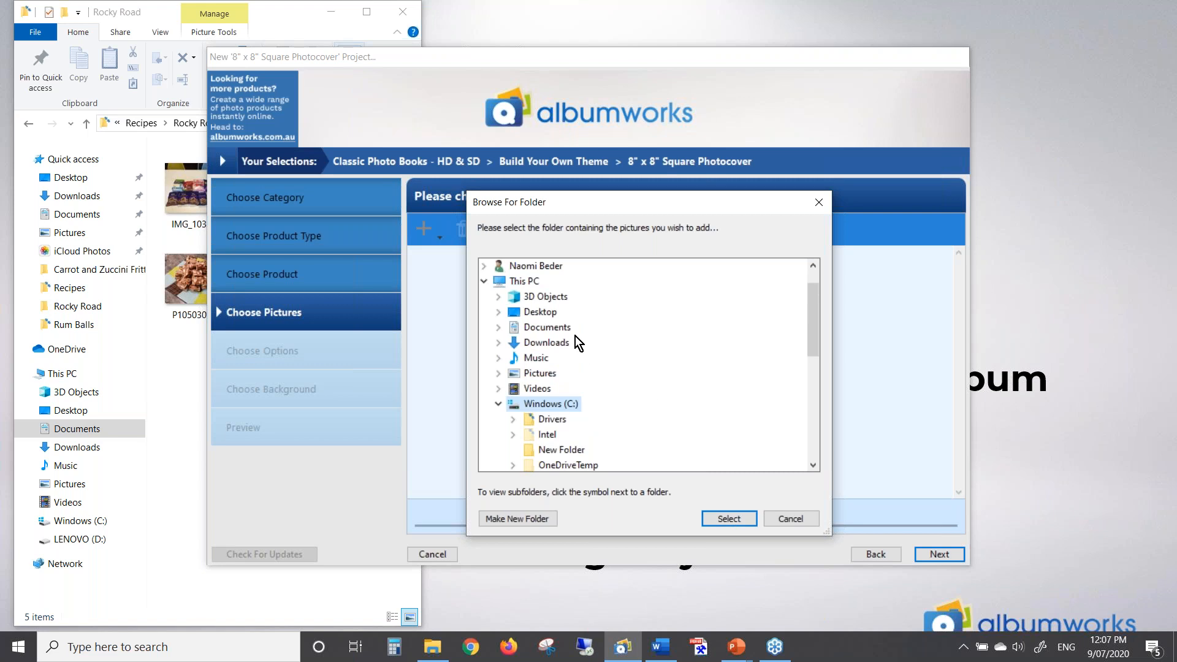
{"action": "left_click", "coordinate": [546, 327]}
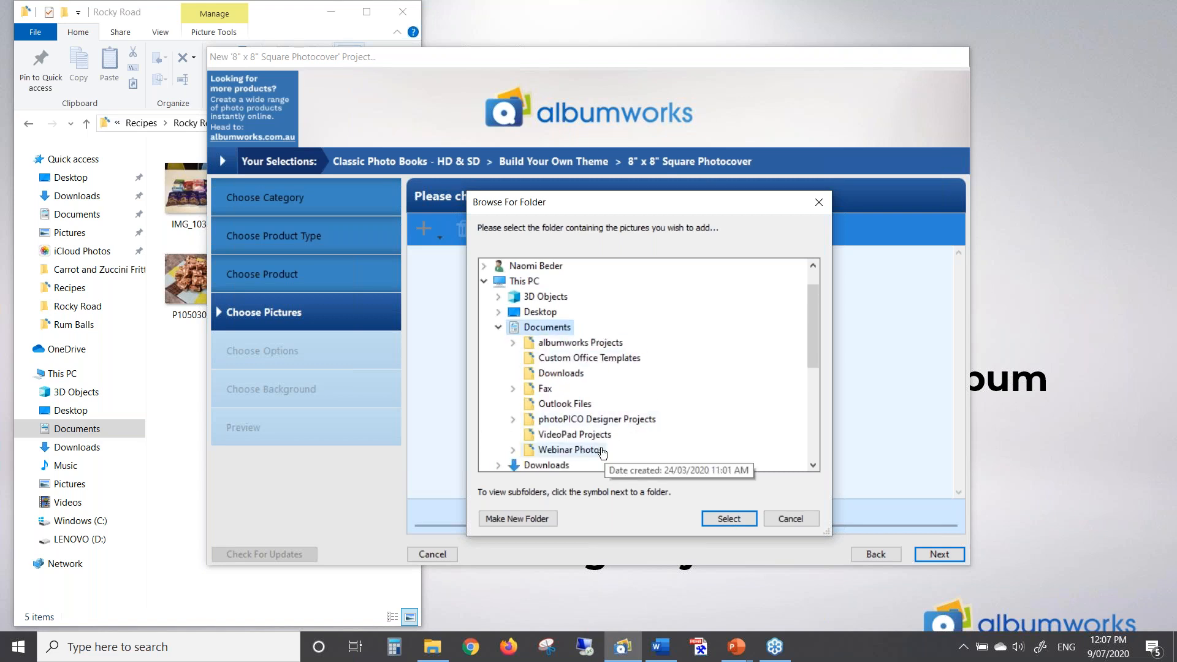
Add the Webinar Photos > Recipes > Rocky Road folder's photos and move on to naming
{"action": "double_click", "coordinate": [579, 449]}
{"action": "double_click", "coordinate": [568, 419]}
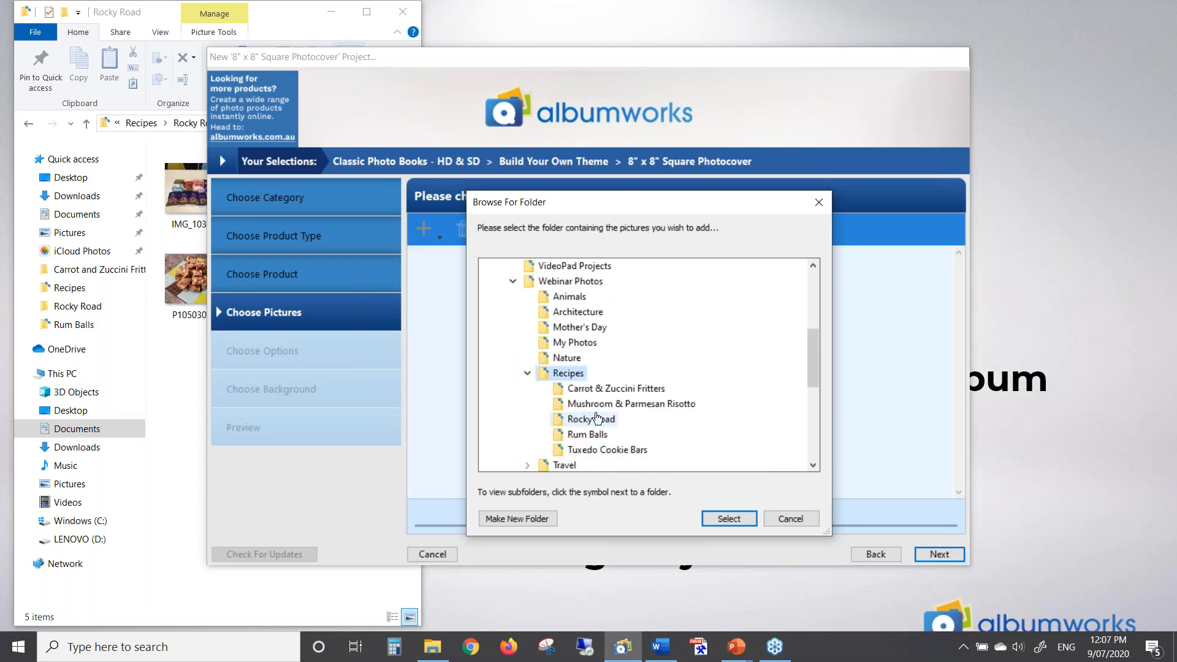
{"action": "left_click", "coordinate": [613, 373]}
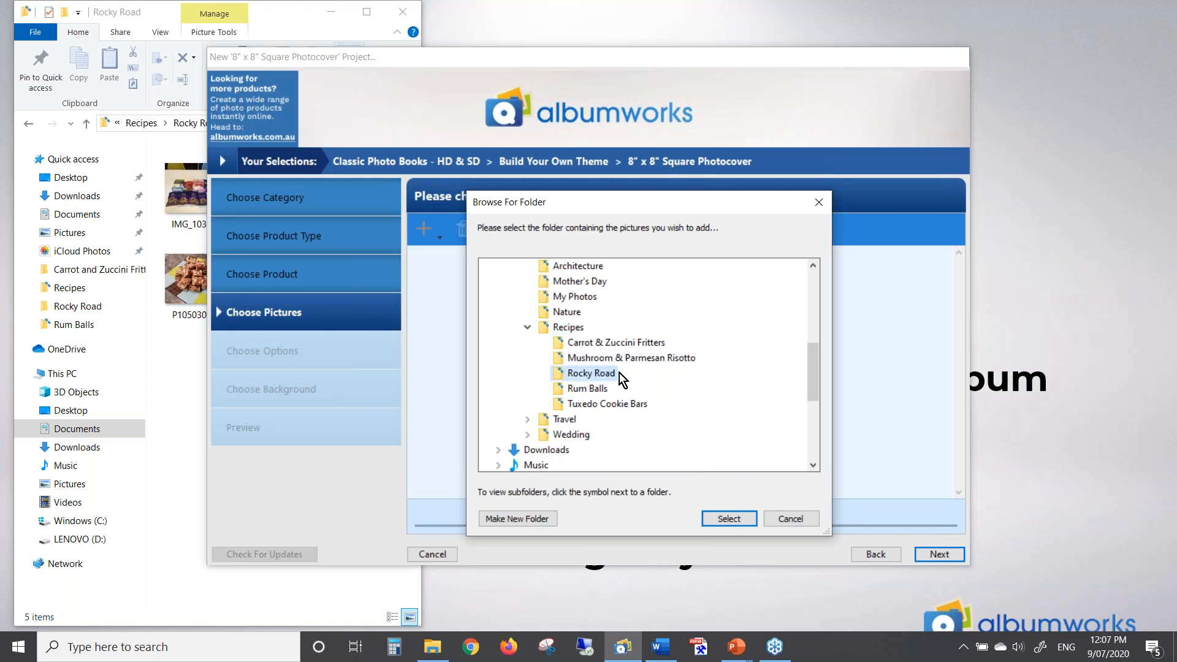
{"action": "left_click", "coordinate": [724, 519]}
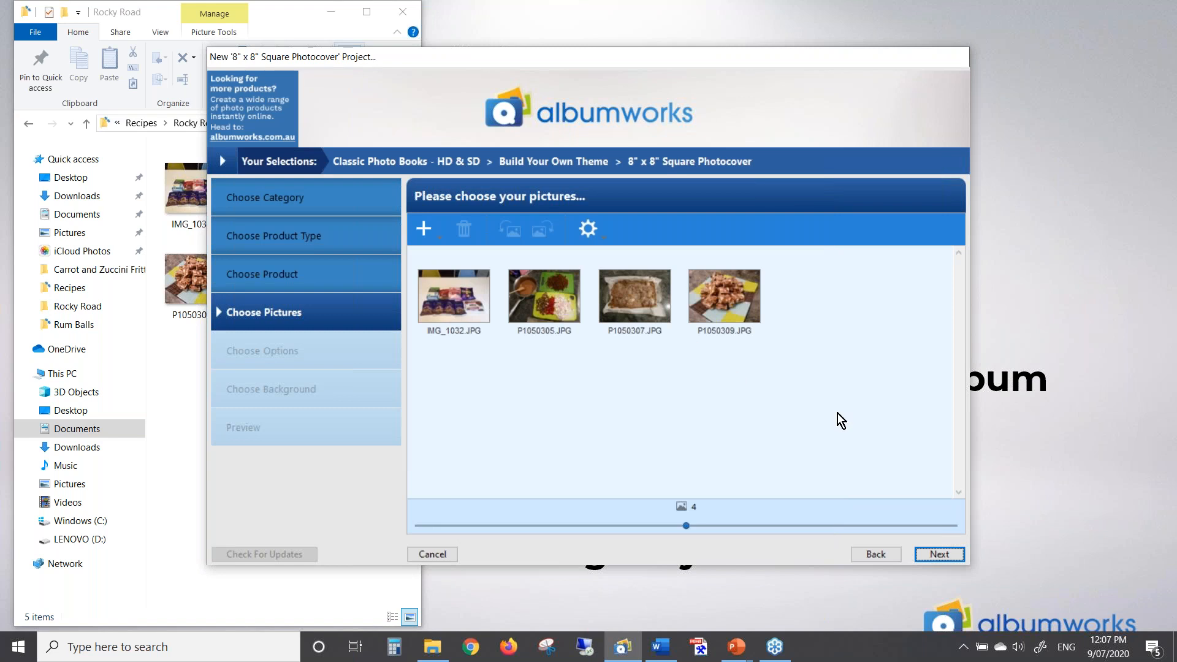
{"action": "left_click", "coordinate": [933, 553]}
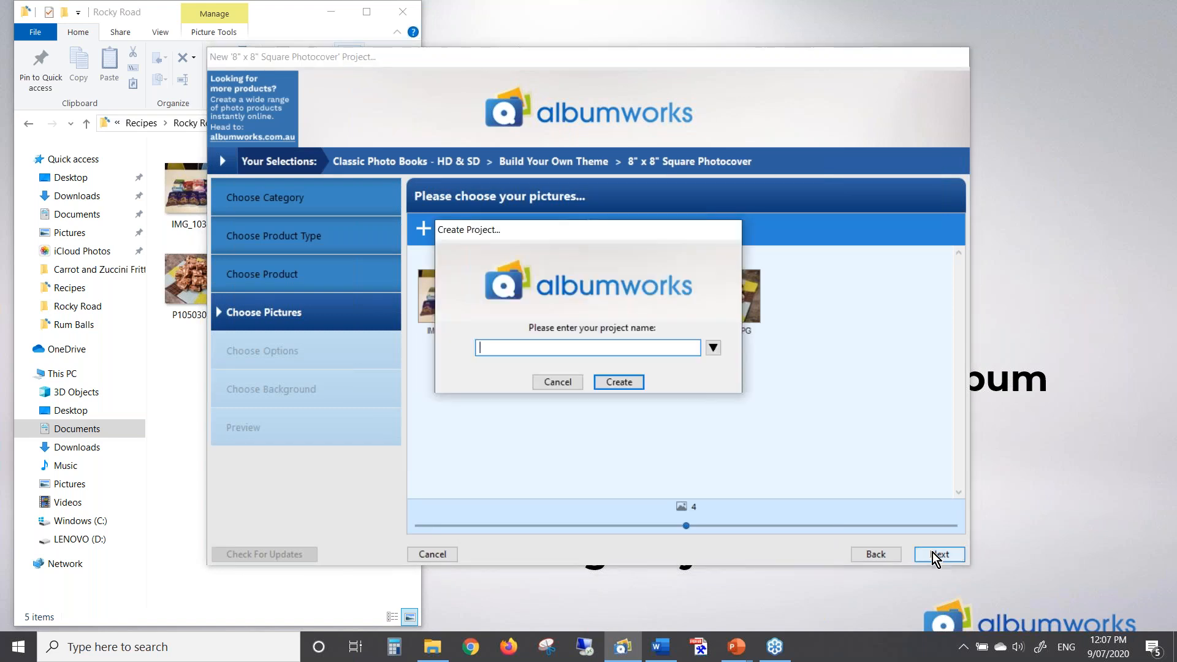
Create the project 'Family Cookbook', close File Explorer, and keep standard definition
{"action": "type", "text": "Our"}
{"action": "key", "text": "BackSpace"}
{"action": "key", "text": "BackSpace"}
{"action": "key", "text": "BackSpace"}
{"action": "type", "text": "Family Cookbook"}
{"action": "left_click", "coordinate": [633, 385]}
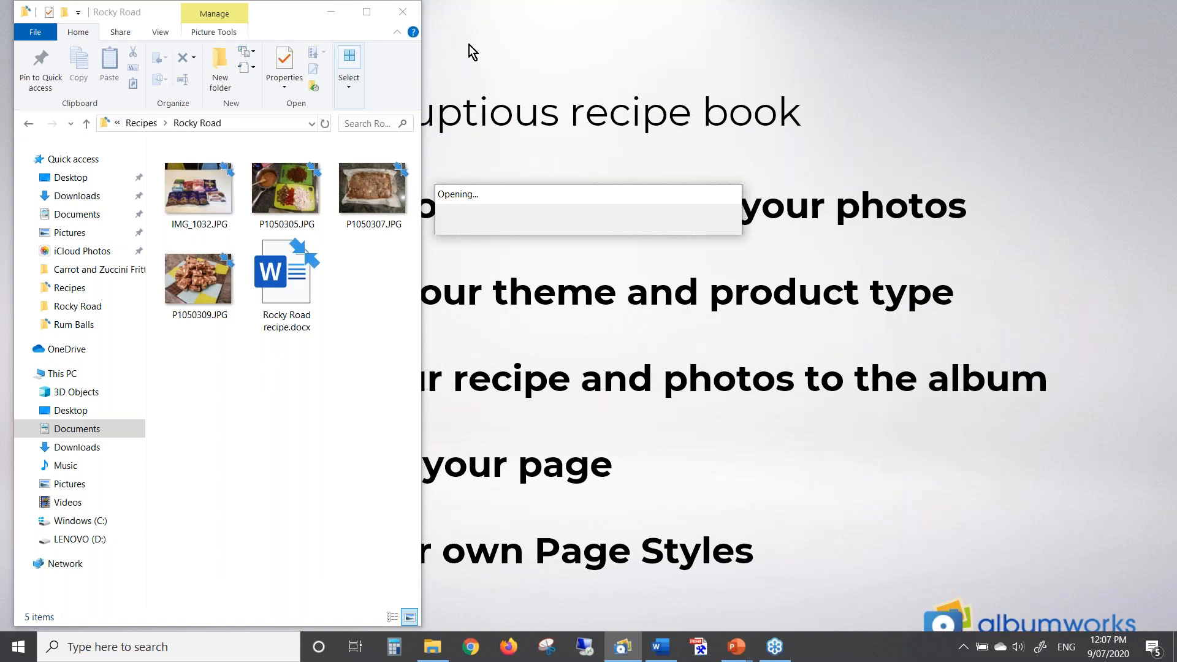
{"action": "left_click", "coordinate": [402, 12]}
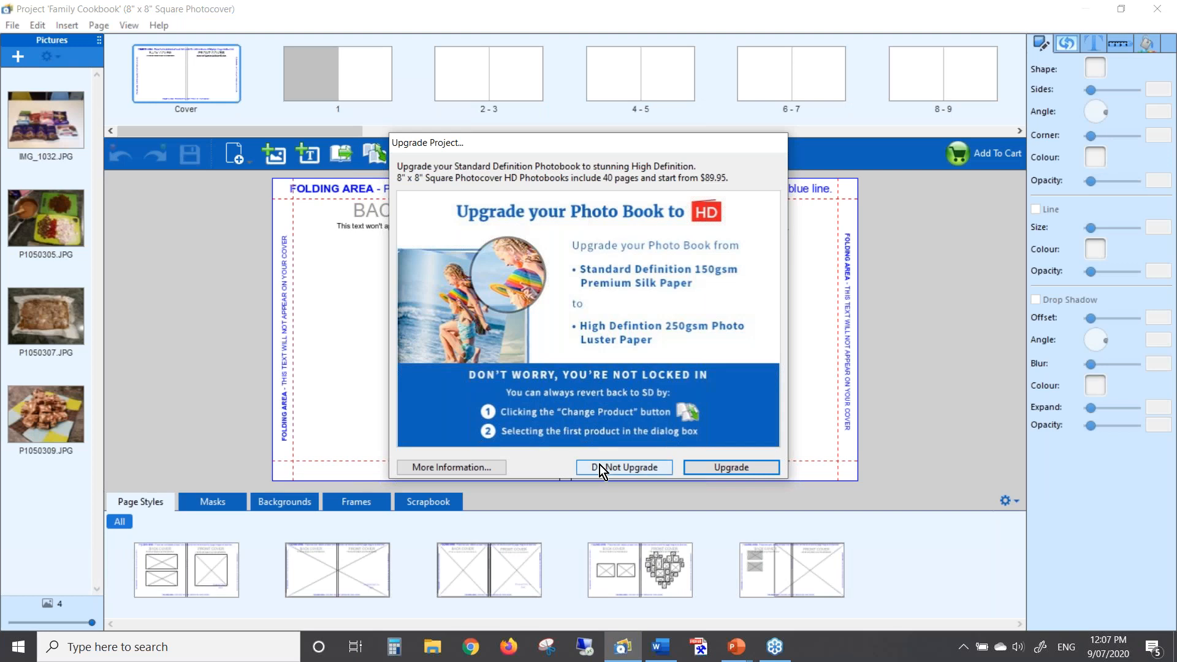
{"action": "left_click", "coordinate": [624, 467]}
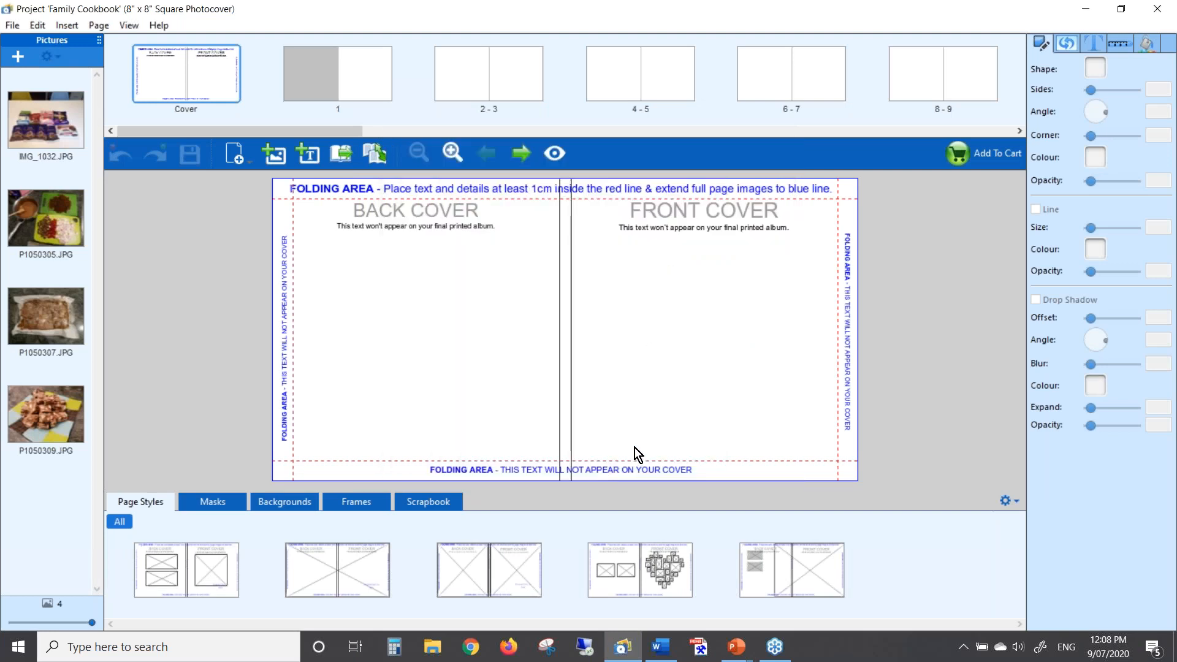
Apply the fifth page style to the cover, place P1050309 there, and trim its left edge
{"action": "left_click_drag", "start_coordinate": [784, 568], "coordinate": [584, 326]}
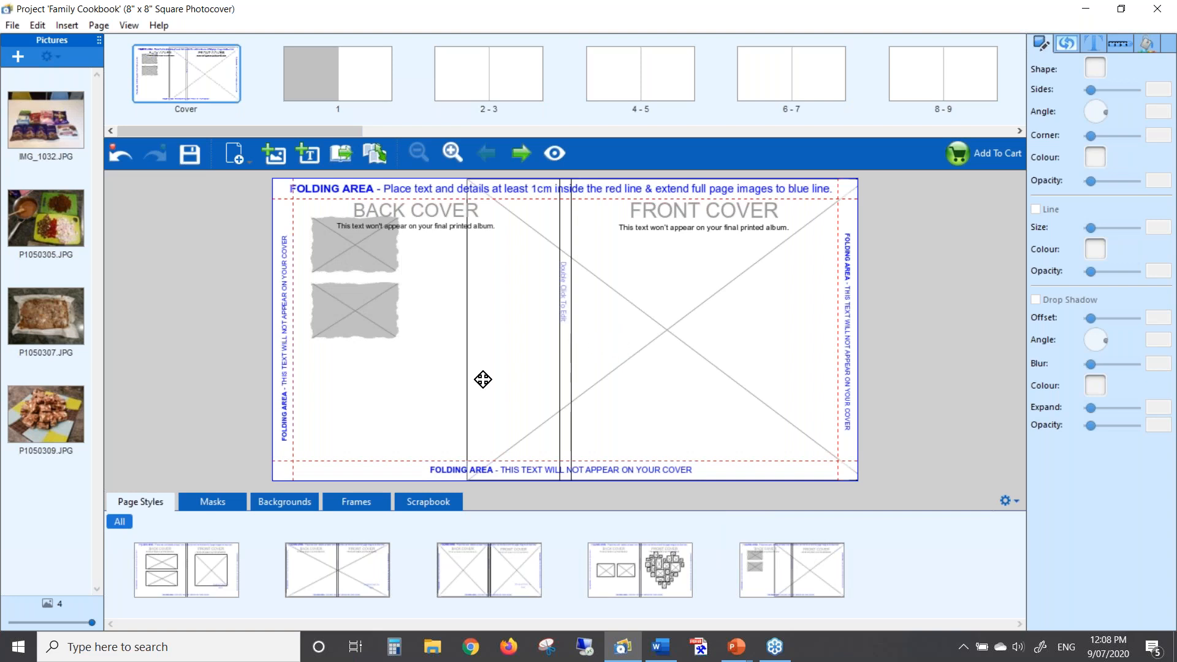
{"action": "left_click_drag", "start_coordinate": [55, 409], "coordinate": [639, 324]}
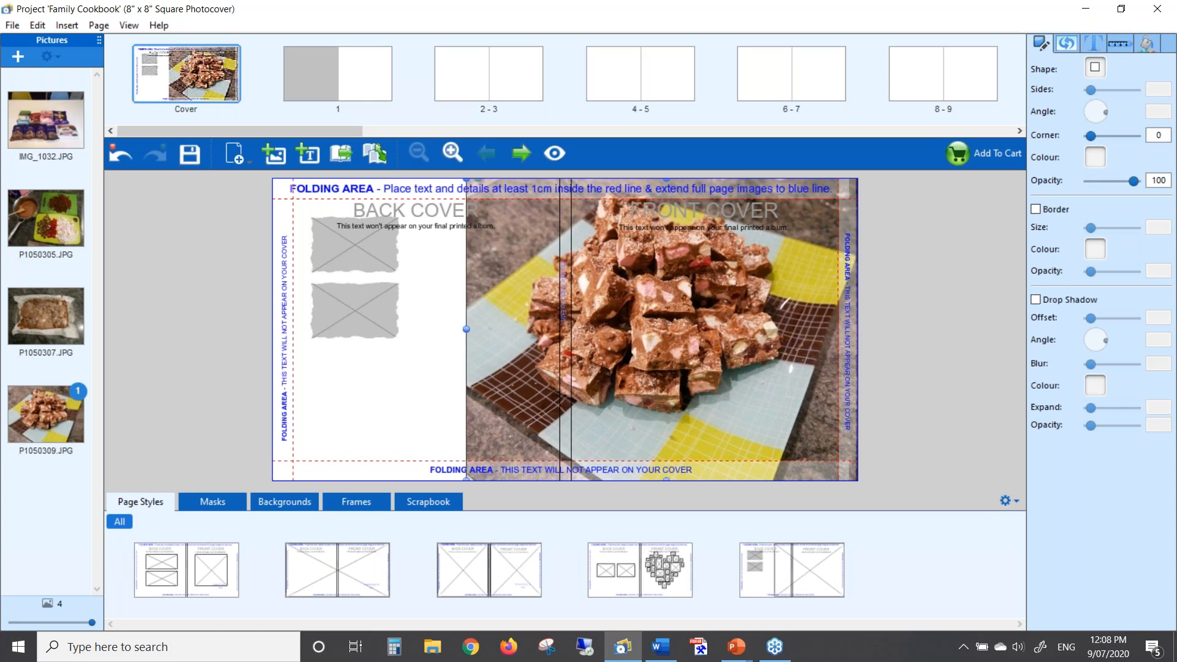
{"action": "double_click", "coordinate": [669, 325]}
{"action": "left_click", "coordinate": [604, 585]}
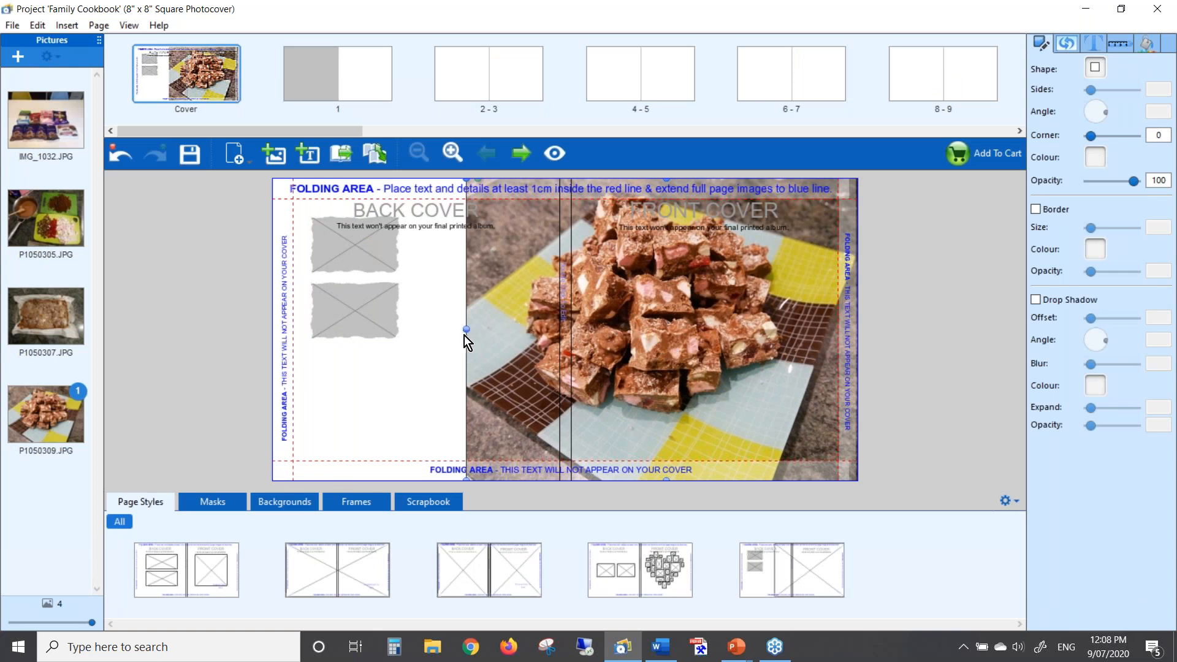
{"action": "left_click_drag", "start_coordinate": [467, 334], "coordinate": [520, 330]}
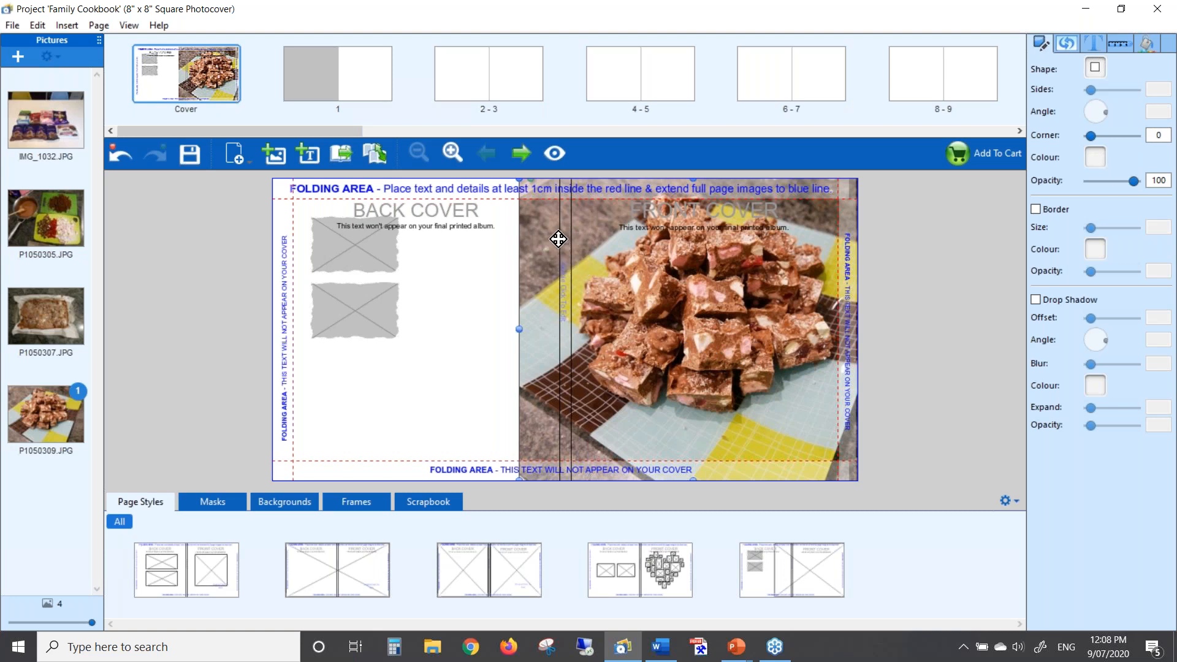
{"action": "left_click", "coordinate": [352, 77]}
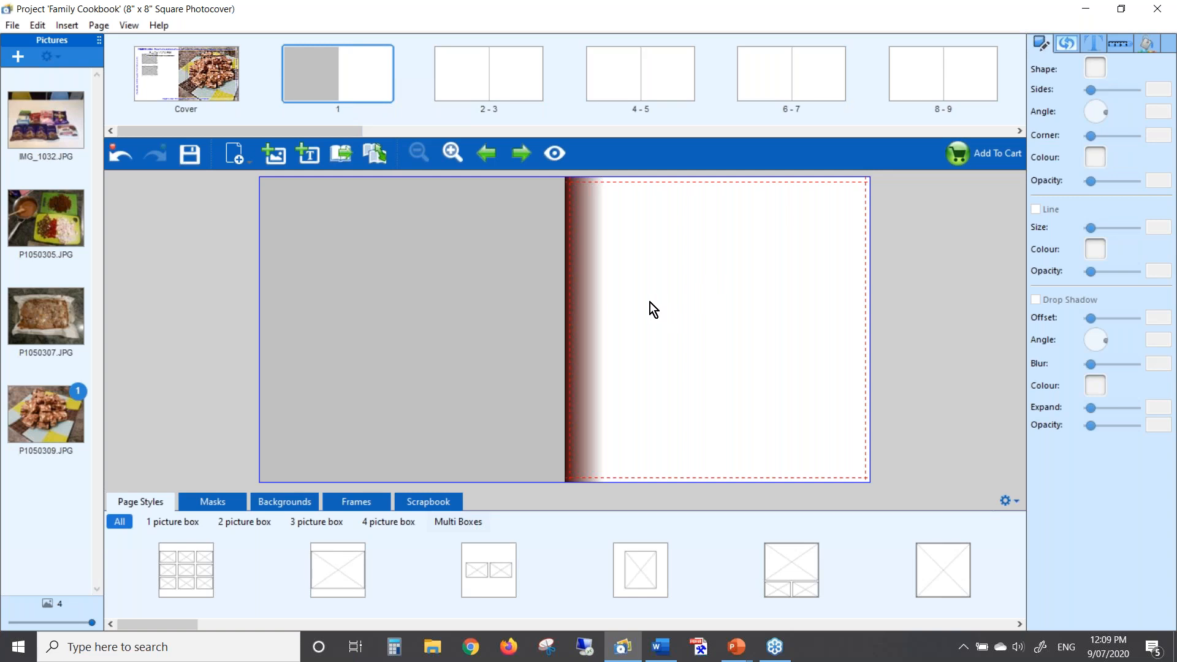
Open the 2–3 spread and place P1050309.JPG on the left page
{"action": "left_click", "coordinate": [519, 155]}
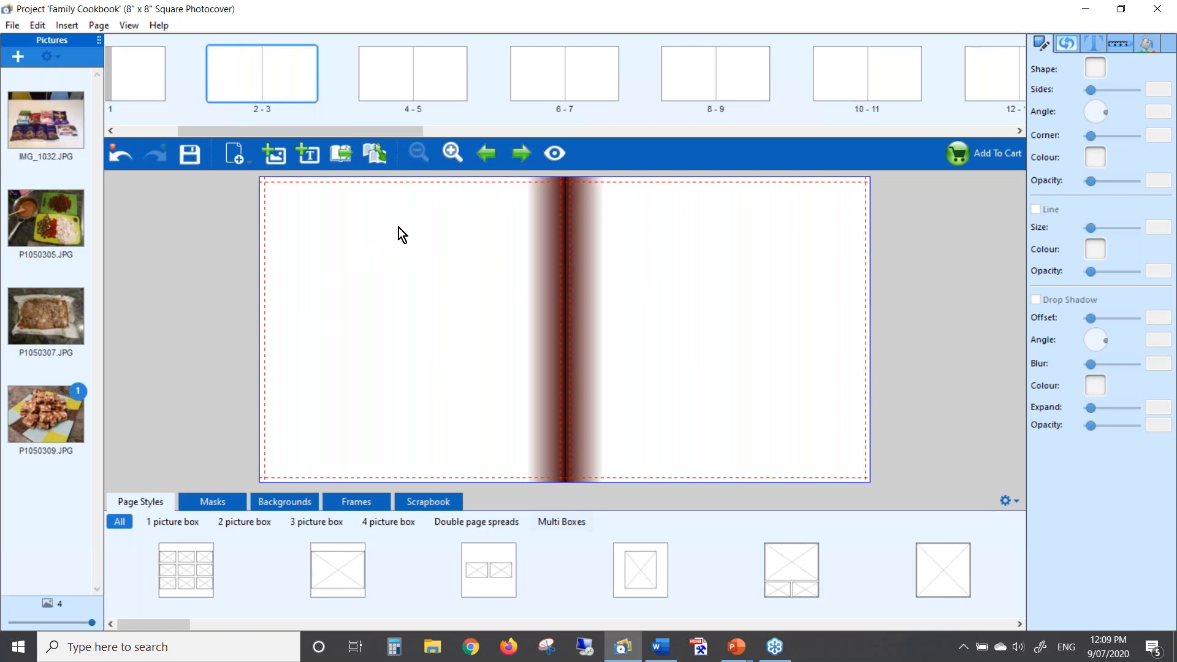
{"action": "left_click_drag", "start_coordinate": [44, 417], "coordinate": [371, 256]}
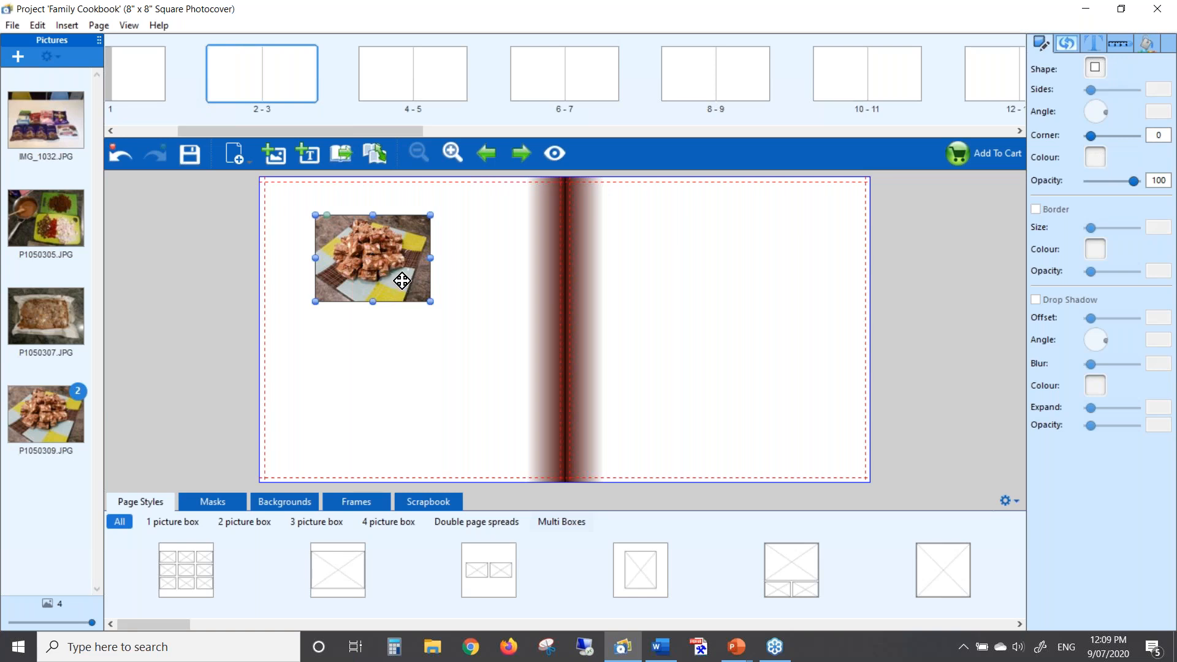
Fit the P1050309 photo to fill page 2 and shift its crop to the right
{"action": "right_click", "coordinate": [372, 260]}
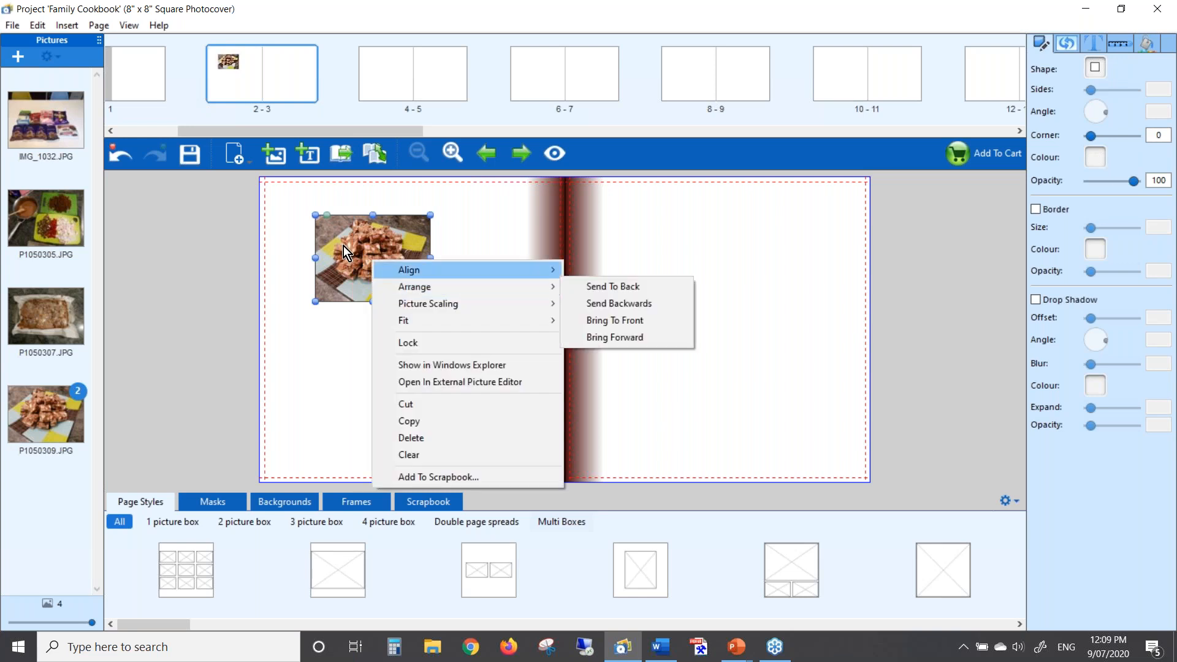
{"action": "mouse_move", "coordinate": [442, 321]}
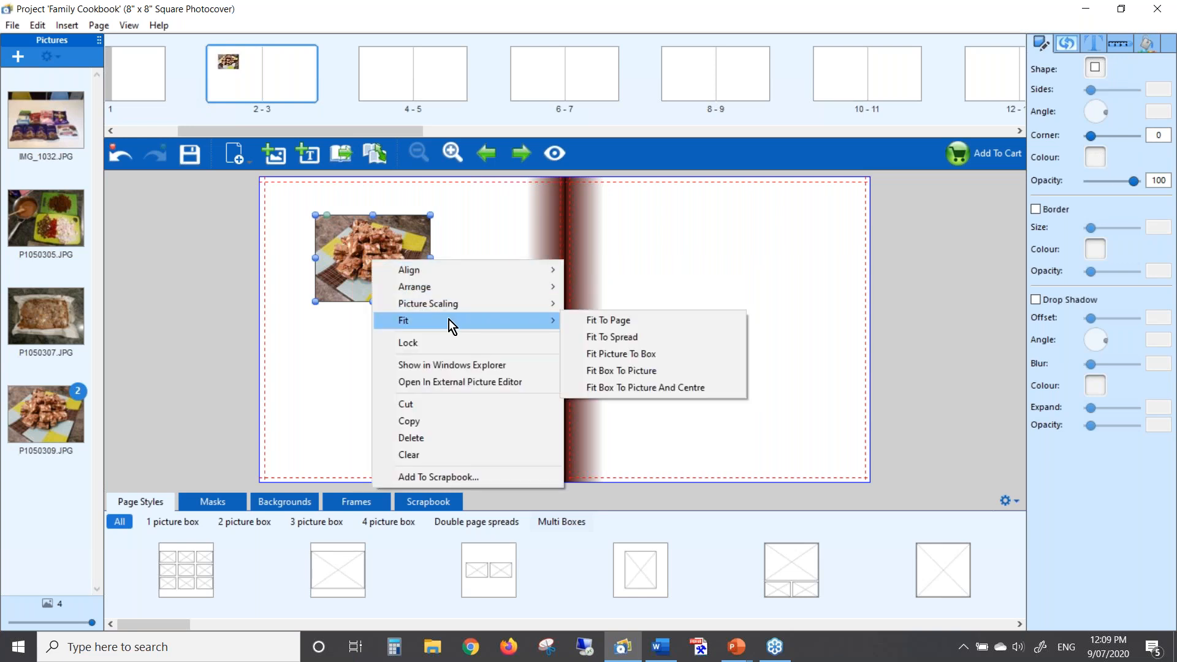
{"action": "left_click", "coordinate": [612, 320]}
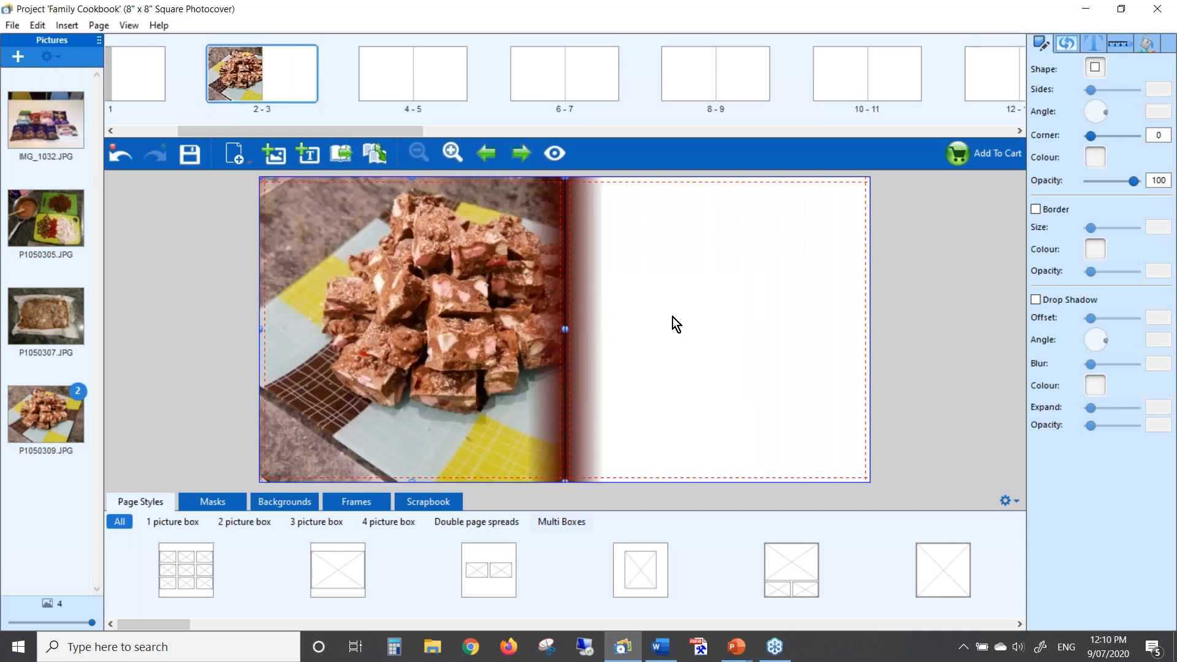
{"action": "double_click", "coordinate": [411, 283]}
{"action": "left_click_drag", "start_coordinate": [397, 288], "coordinate": [456, 283]}
{"action": "left_click", "coordinate": [628, 587]}
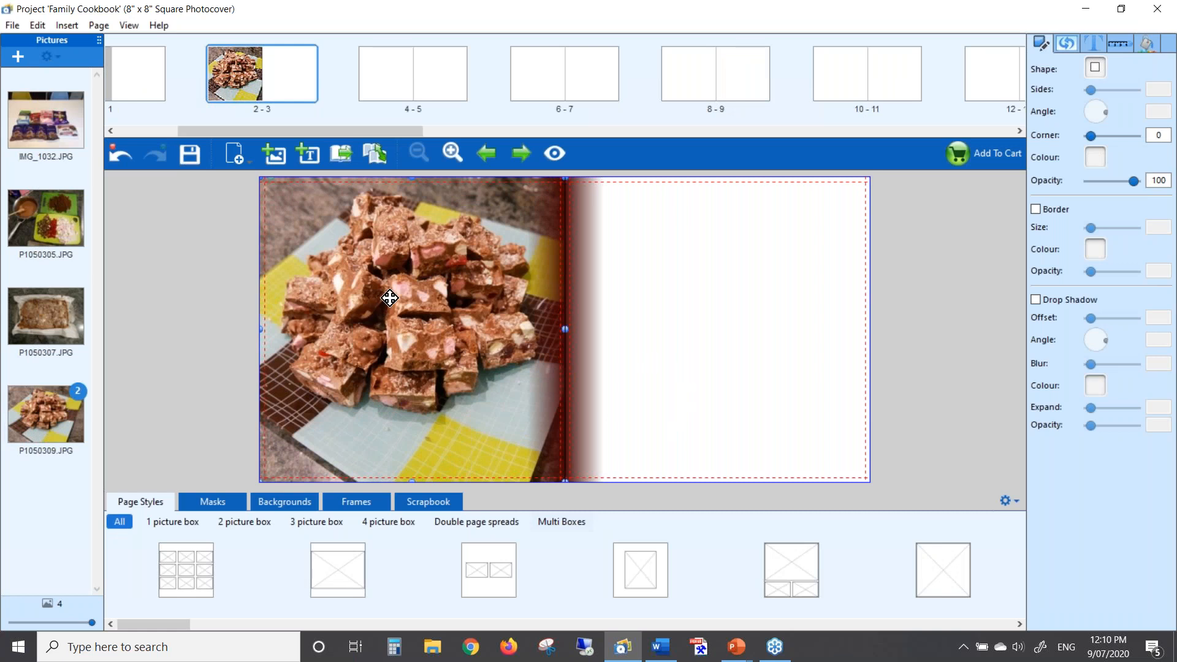
{"action": "left_click", "coordinate": [710, 266]}
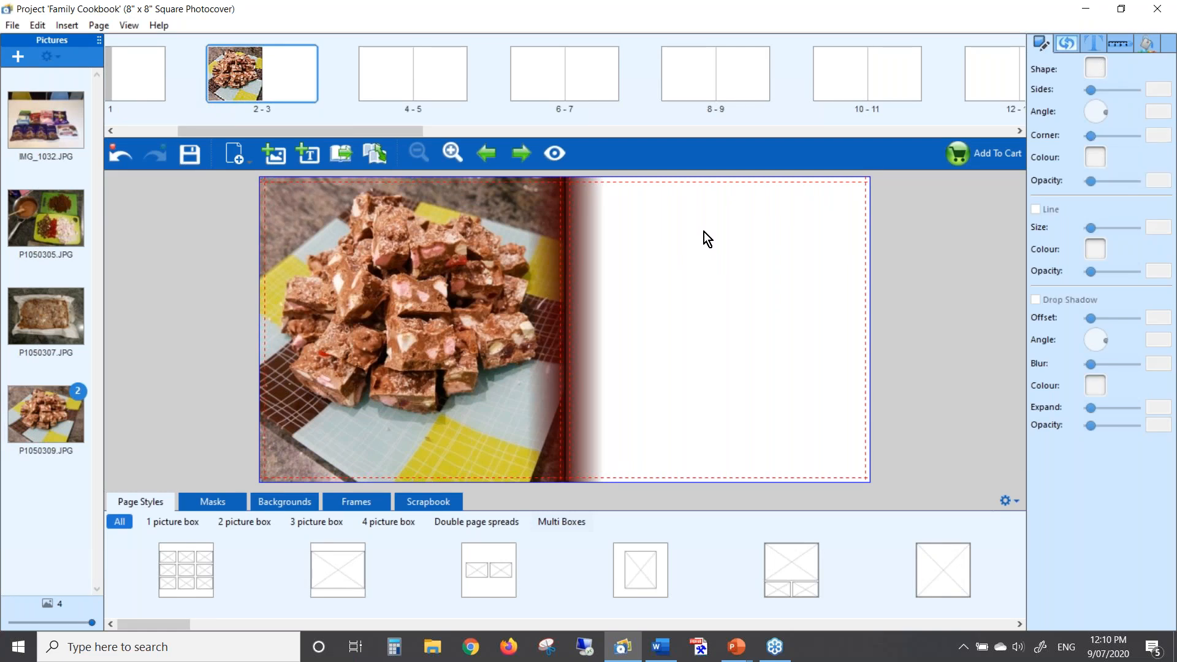
Add a one-line text box atop page 3 holding the title "Jamie's Rocky Road" copied from Word
{"action": "left_click", "coordinate": [308, 156]}
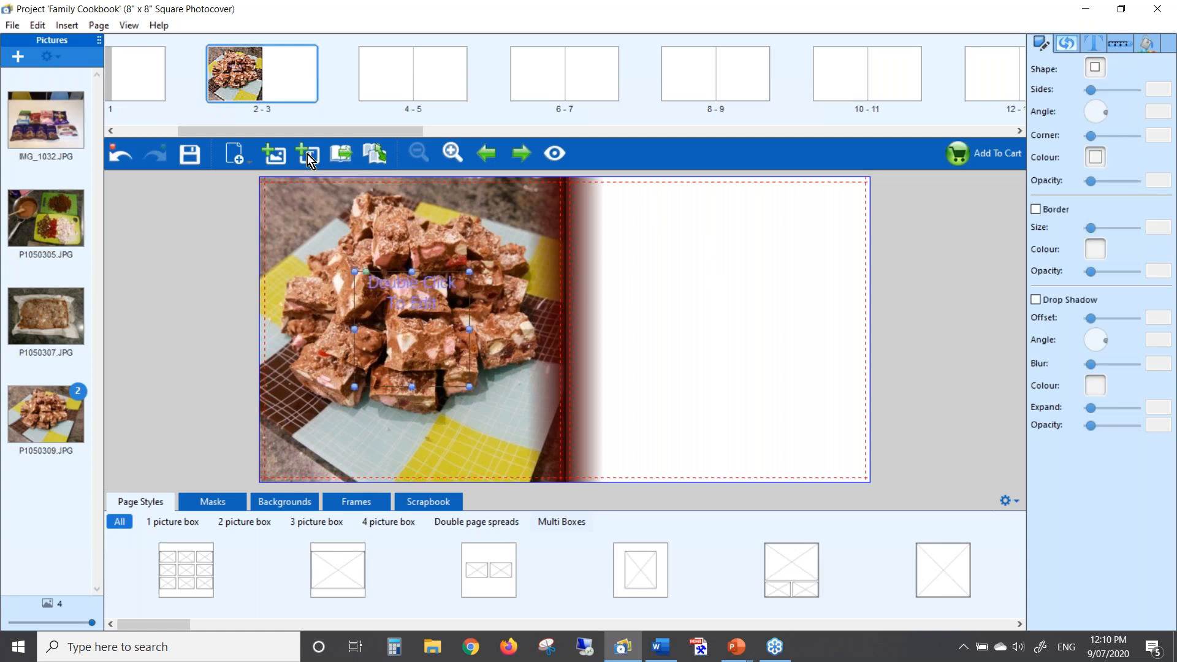
{"action": "left_click_drag", "start_coordinate": [411, 317], "coordinate": [727, 233]}
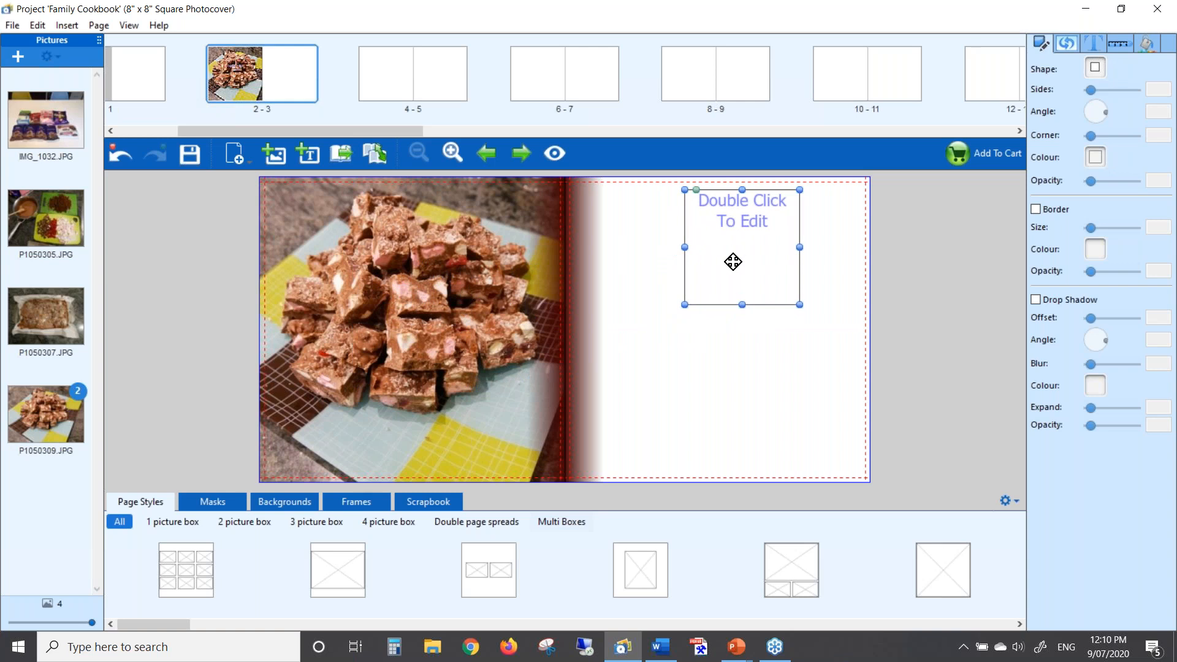
{"action": "left_click_drag", "start_coordinate": [741, 304], "coordinate": [648, 207]}
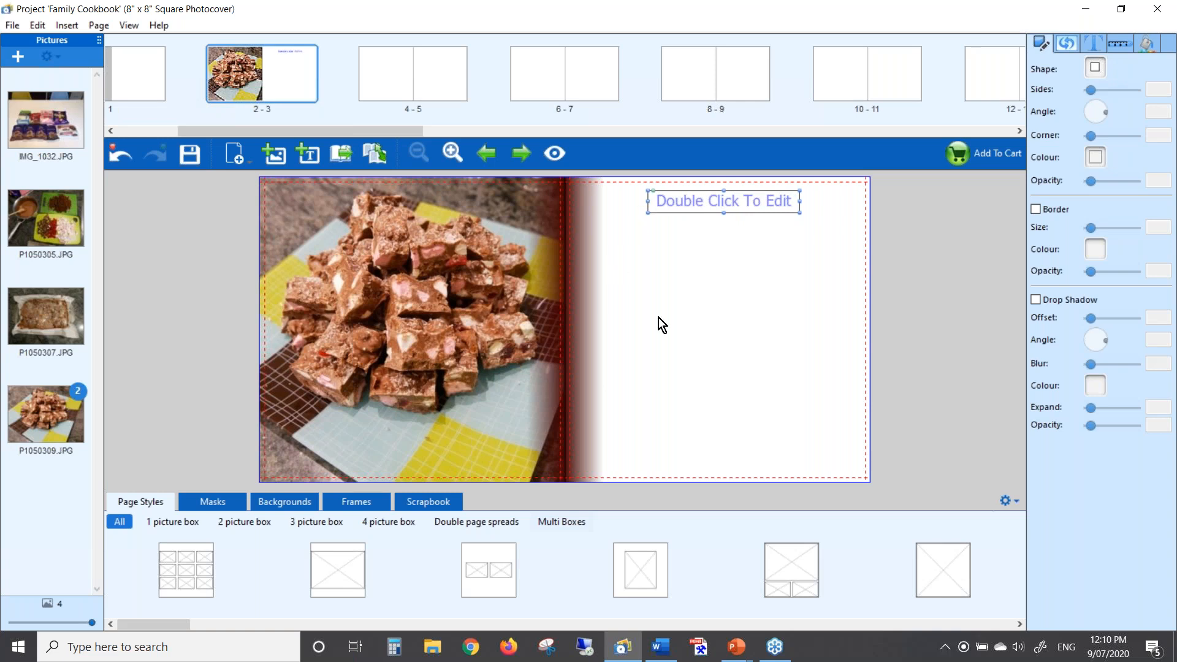
{"action": "key", "text": "alt+Tab"}
{"action": "key", "text": "alt+Tab"}
{"action": "key", "text": "alt+Tab"}
{"action": "key", "text": "alt+Tab"}
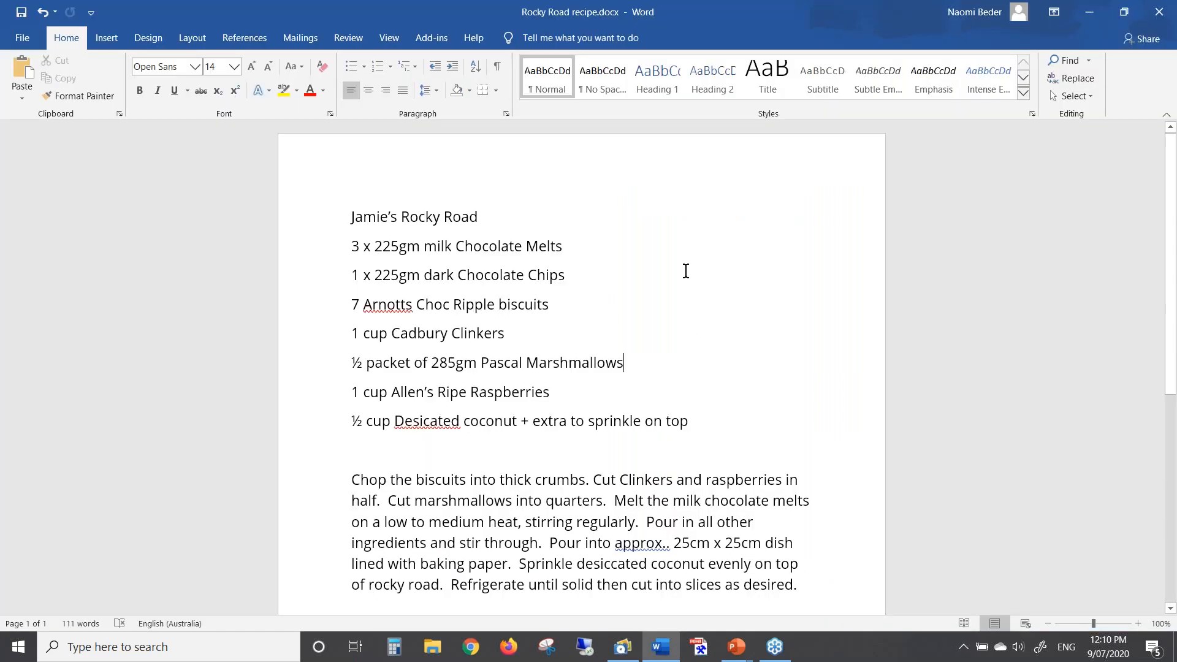
{"action": "left_click_drag", "start_coordinate": [350, 220], "coordinate": [486, 219]}
{"action": "key", "text": "ctrl+c"}
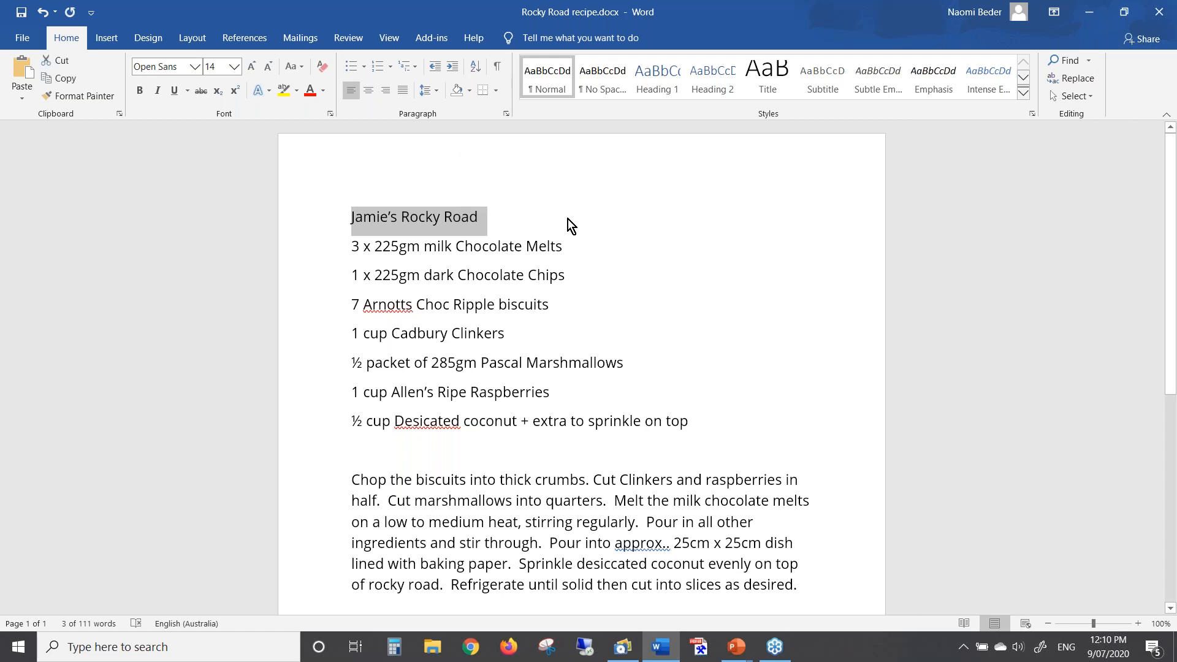
{"action": "key", "text": "alt+Tab"}
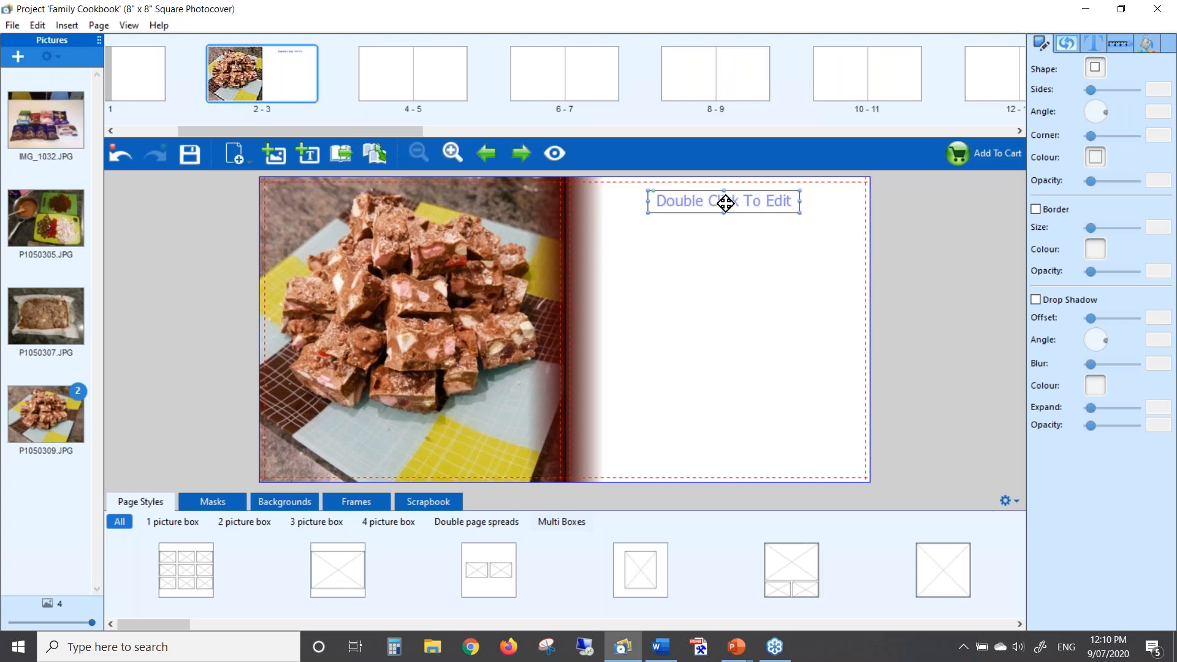
{"action": "double_click", "coordinate": [725, 203]}
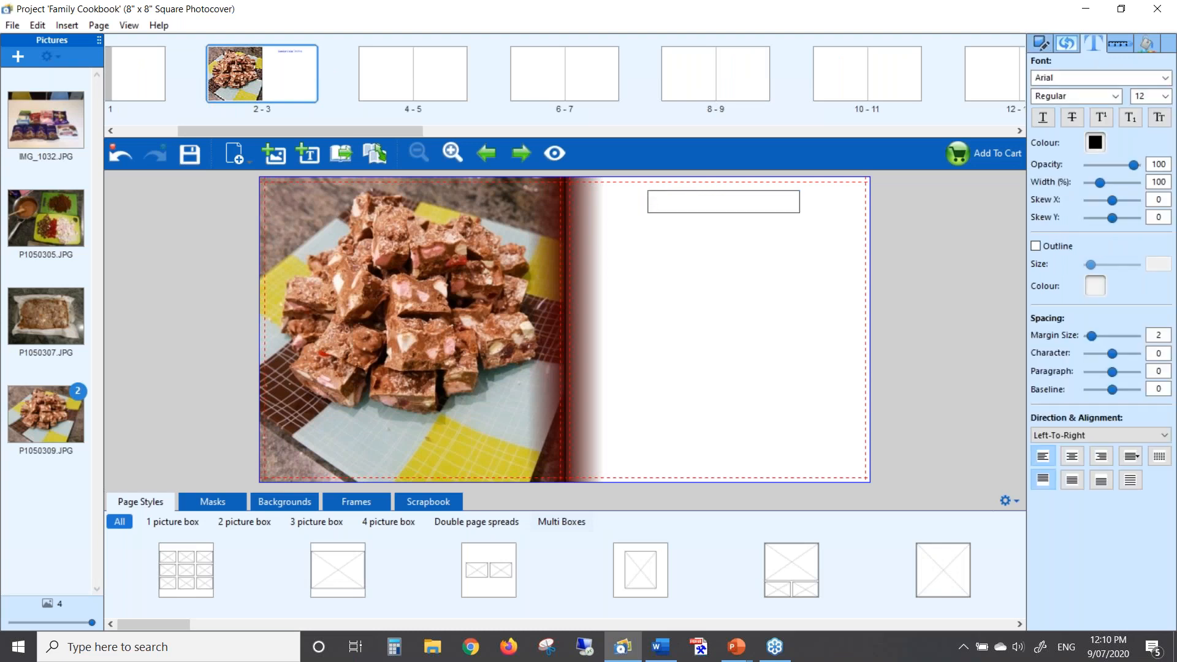
{"action": "key", "text": "ctrl+v"}
{"action": "left_click", "coordinate": [711, 264]}
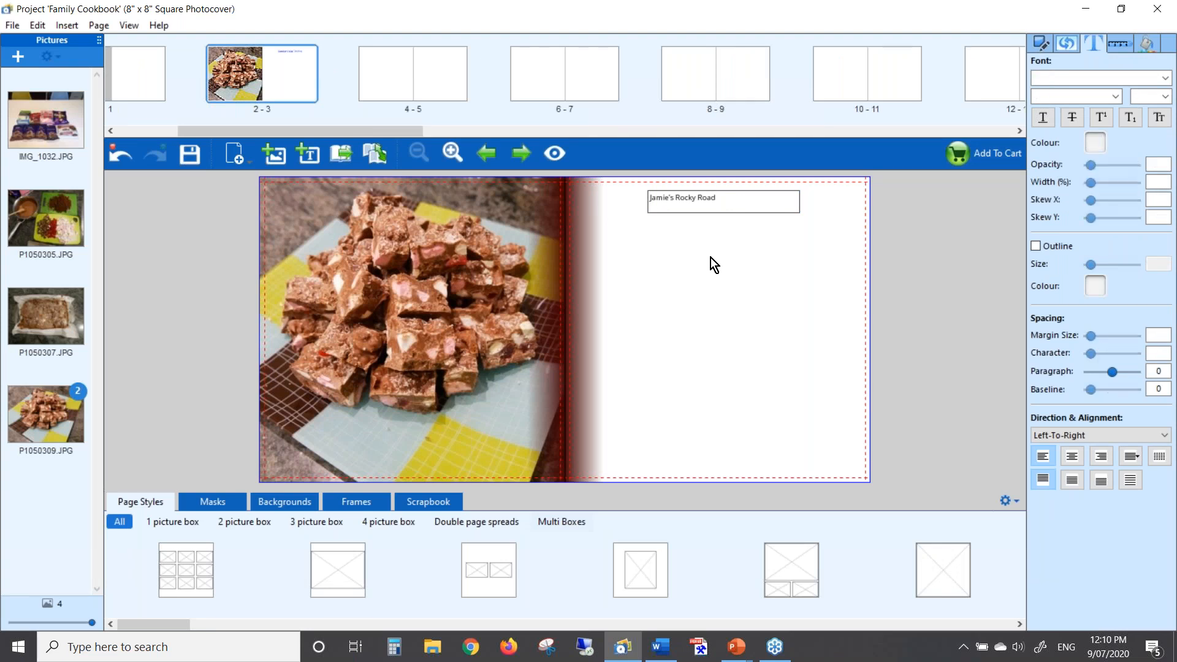
Add a text box under the title and paste the seven ingredient lines from Word
{"action": "left_click", "coordinate": [310, 156]}
{"action": "left_click_drag", "start_coordinate": [410, 307], "coordinate": [667, 250]}
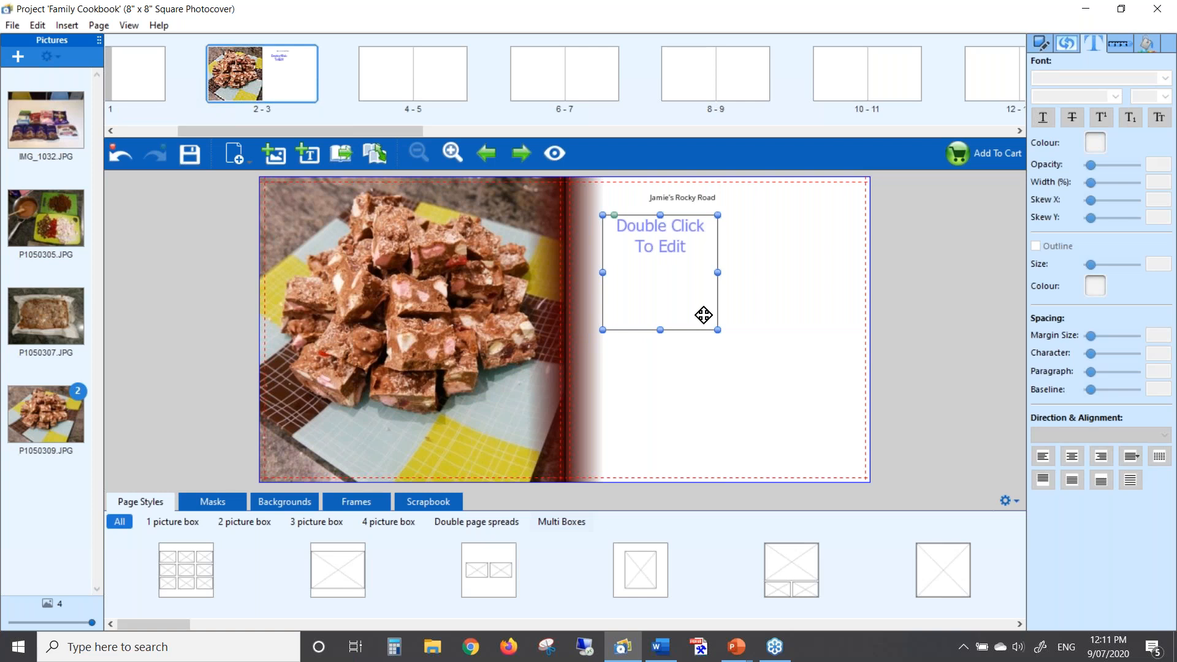
{"action": "key", "text": "alt+Tab"}
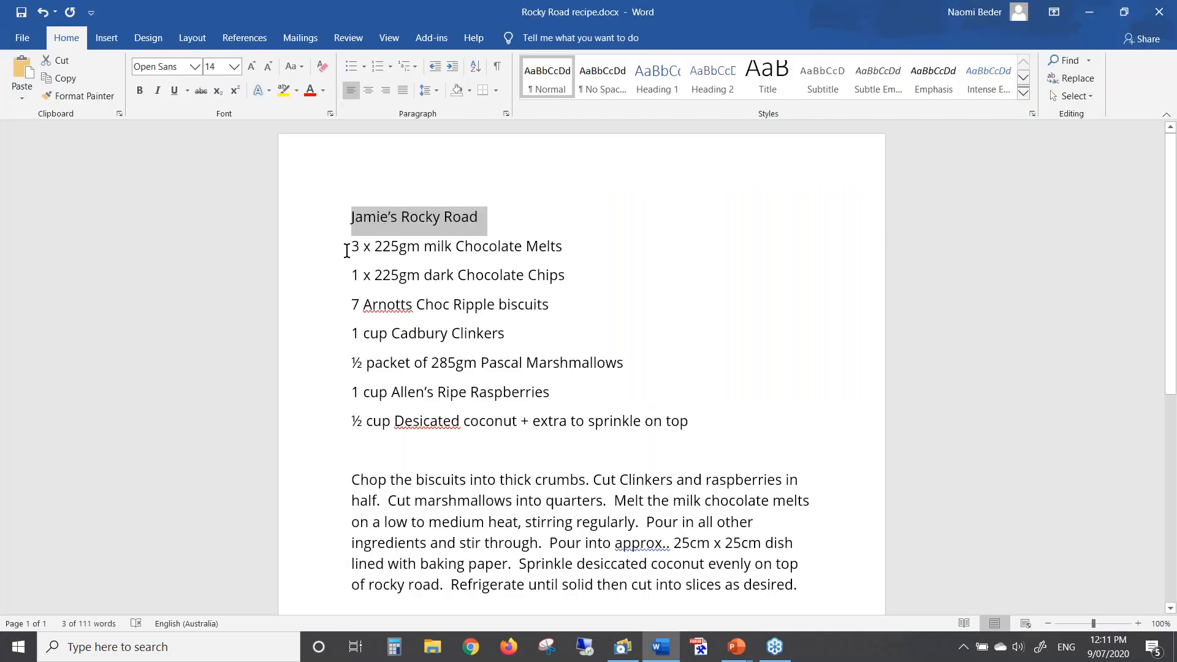
{"action": "left_click_drag", "start_coordinate": [355, 251], "coordinate": [486, 259]}
{"action": "left_click_drag", "start_coordinate": [671, 382], "coordinate": [701, 412]}
{"action": "key", "text": "ctrl+c"}
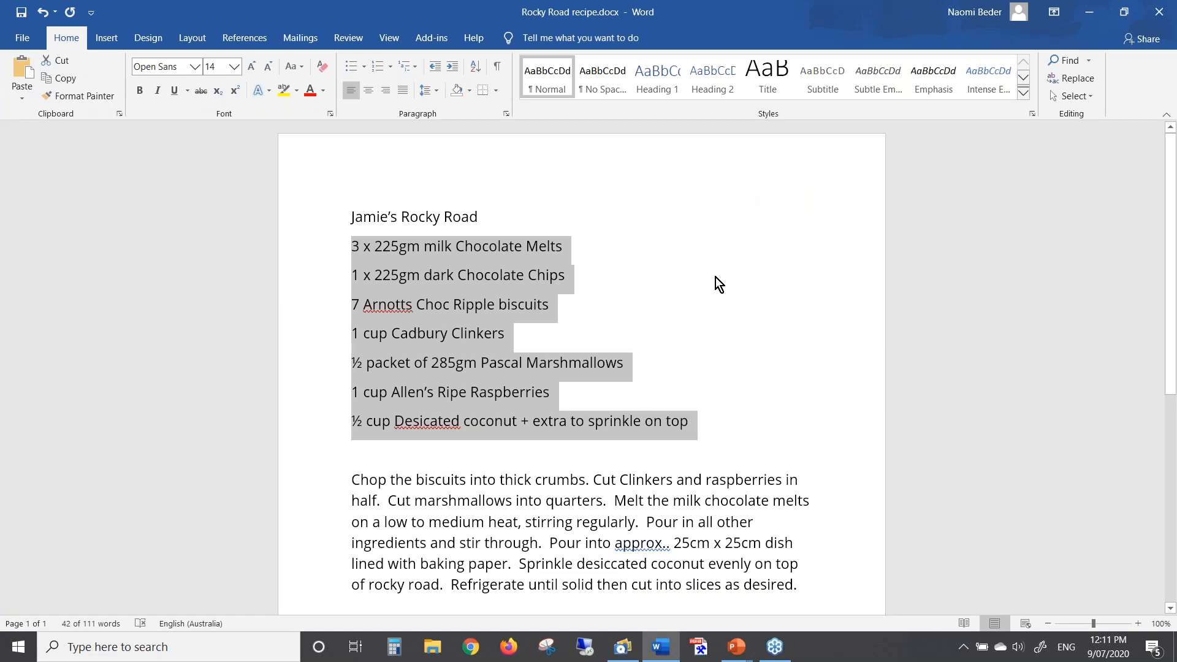
{"action": "key", "text": "alt+Tab"}
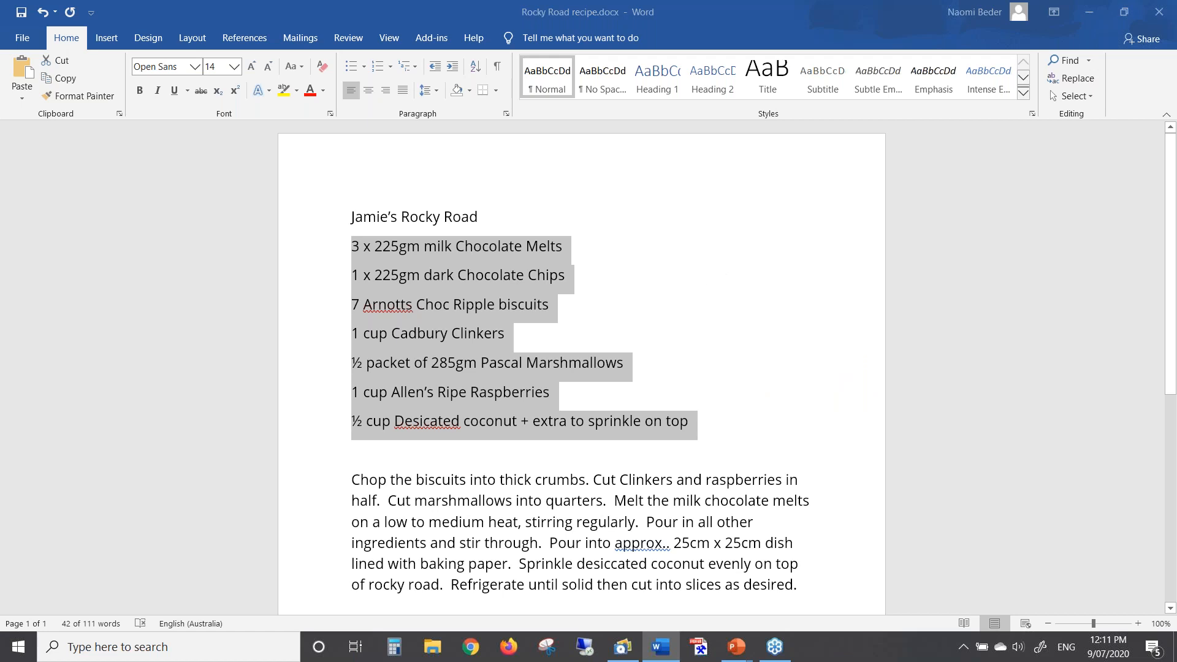
{"action": "double_click", "coordinate": [621, 228]}
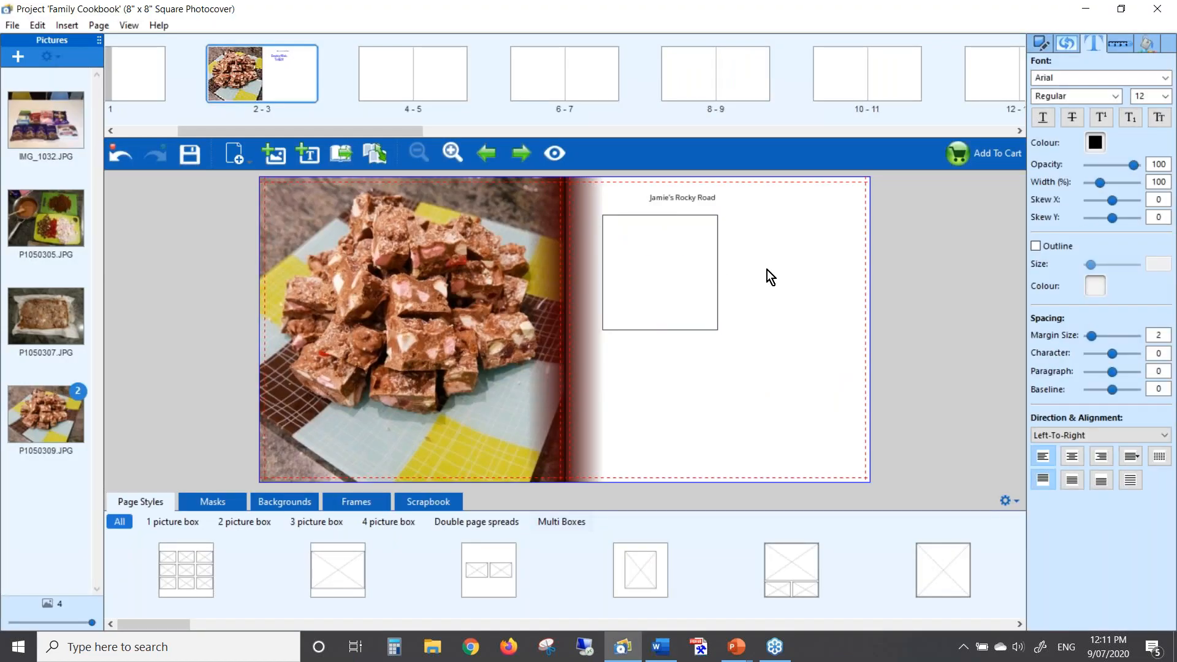
{"action": "key", "text": "ctrl+v"}
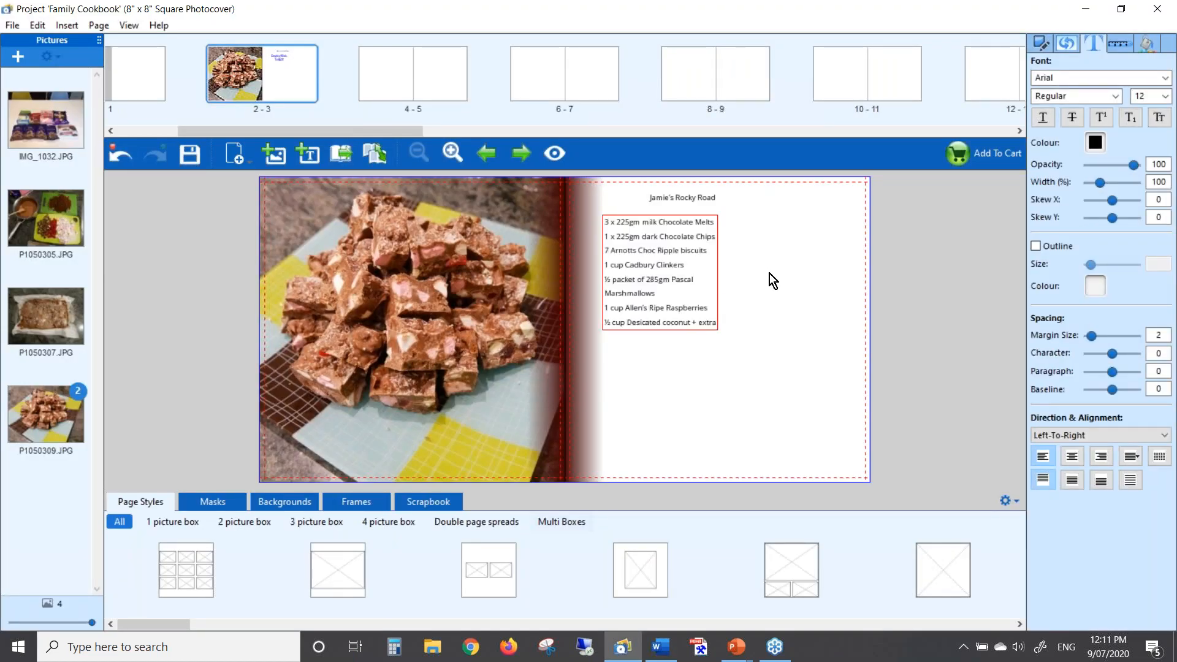
{"action": "left_click", "coordinate": [669, 281]}
{"action": "key", "text": "alt+Tab"}
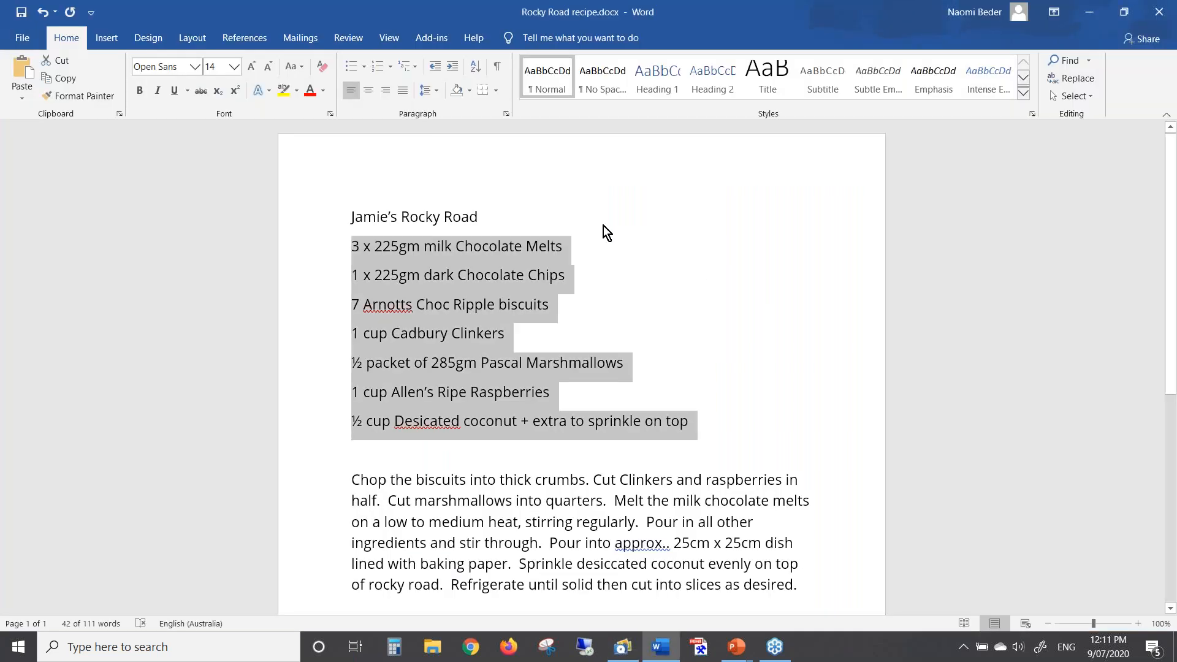
{"action": "key", "text": "alt+Tab"}
{"action": "left_click", "coordinate": [314, 159]}
{"action": "left_click", "coordinate": [582, 311]}
{"action": "left_click_drag", "start_coordinate": [663, 348], "coordinate": [772, 351]}
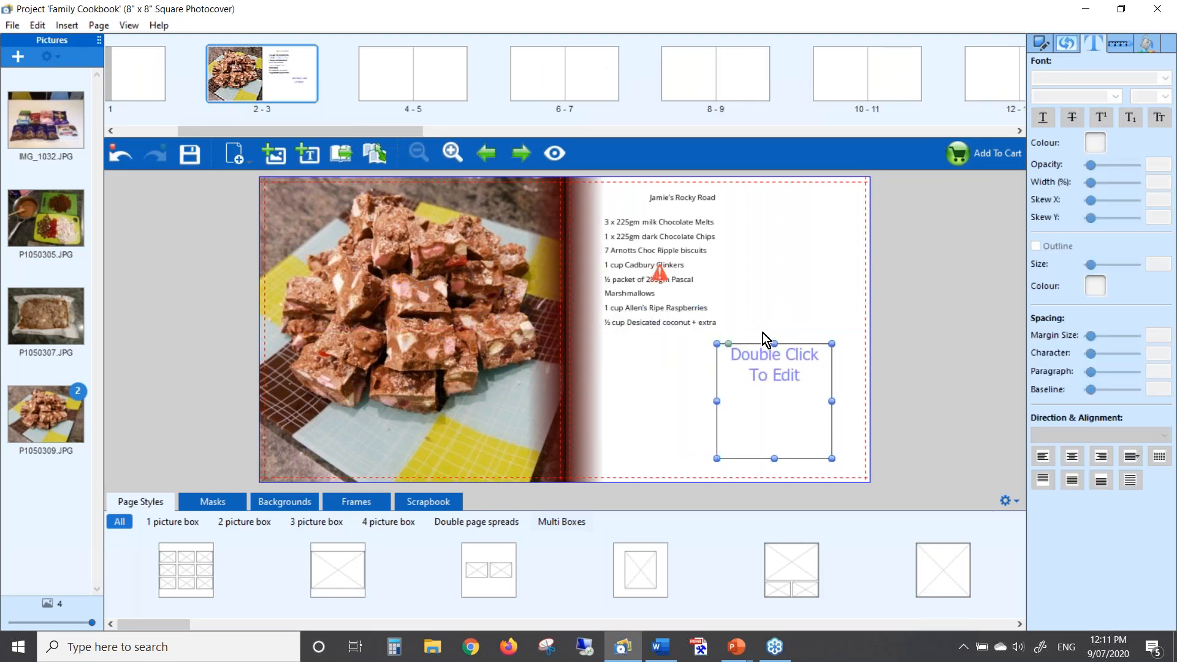
{"action": "key", "text": "alt+Tab"}
{"action": "scroll", "coordinate": [604, 369], "scroll_direction": "down", "scroll_amount": 1}
{"action": "left_click_drag", "start_coordinate": [350, 407], "coordinate": [806, 515]}
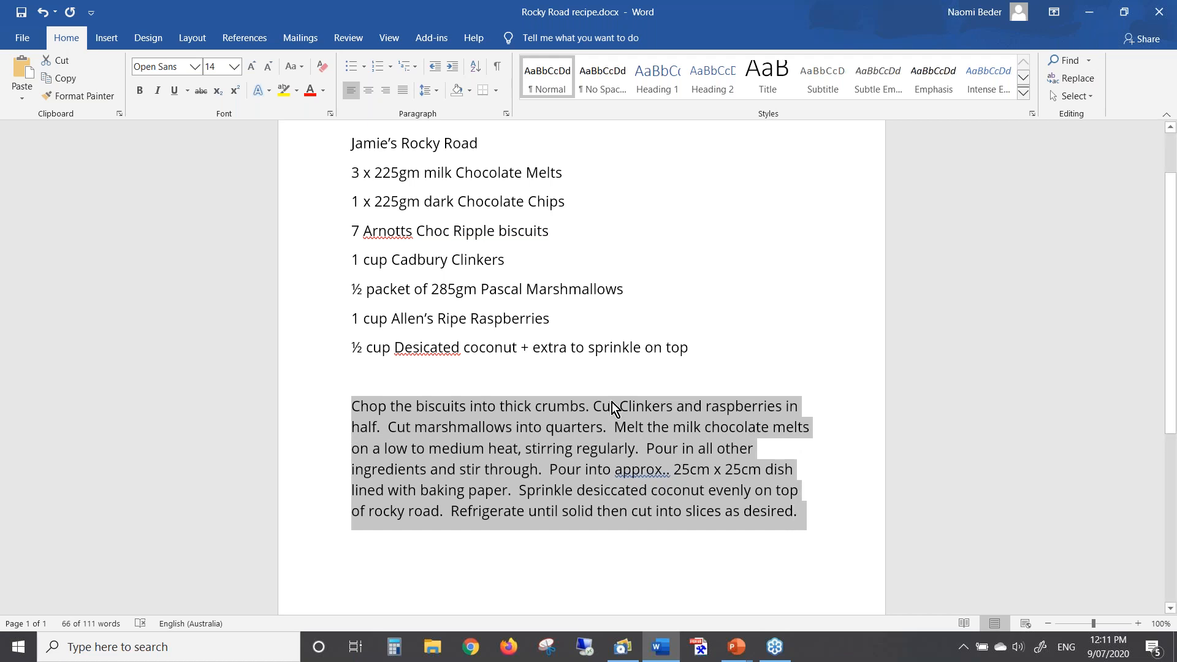
{"action": "key", "text": "alt+Tab"}
{"action": "double_click", "coordinate": [756, 366]}
{"action": "key", "text": "ctrl+v"}
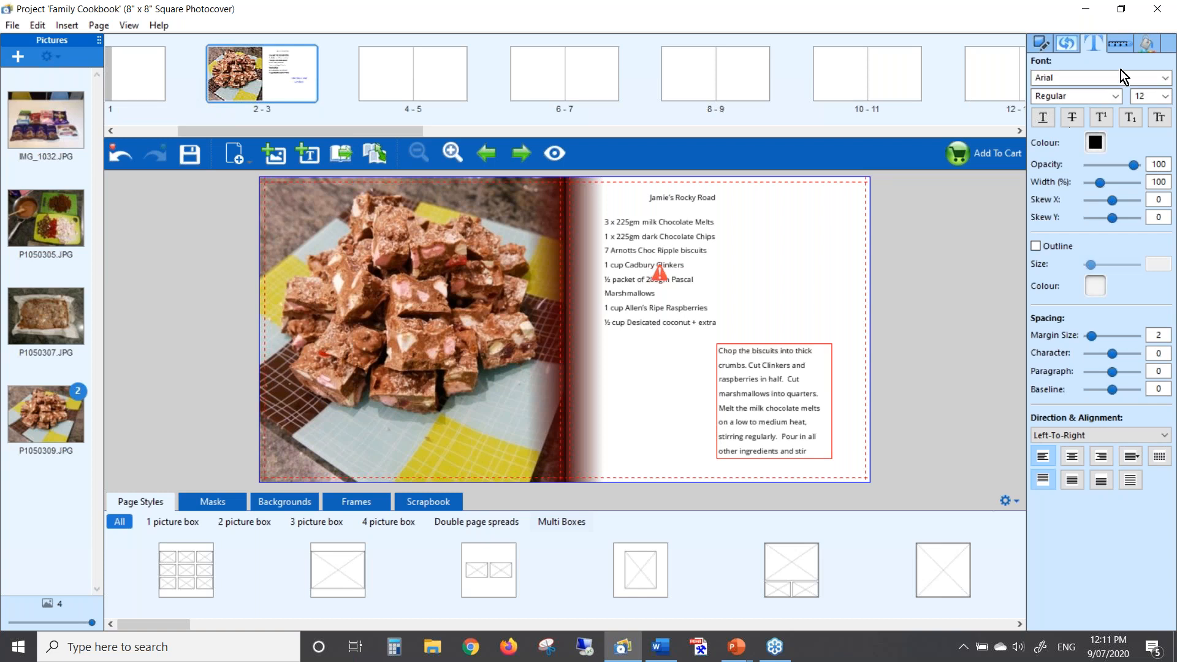
{"action": "left_click_drag", "start_coordinate": [1112, 30], "coordinate": [690, 28]}
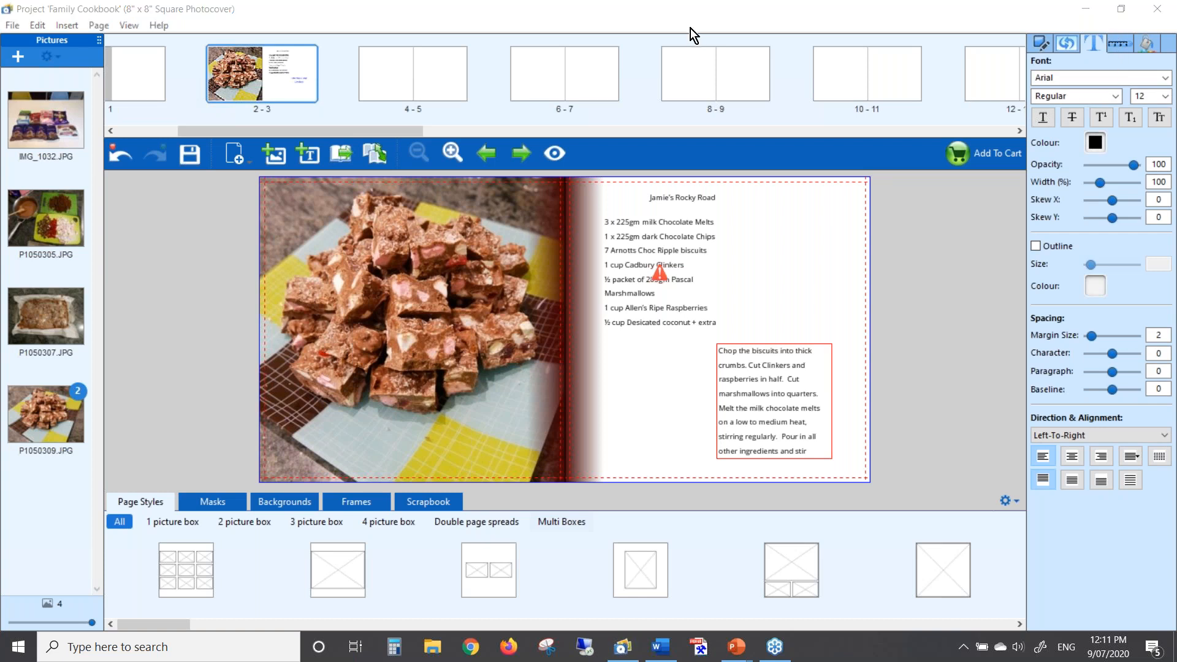
Set all of the Rocky Road method text to Century Gothic at size 12
{"action": "double_click", "coordinate": [777, 380]}
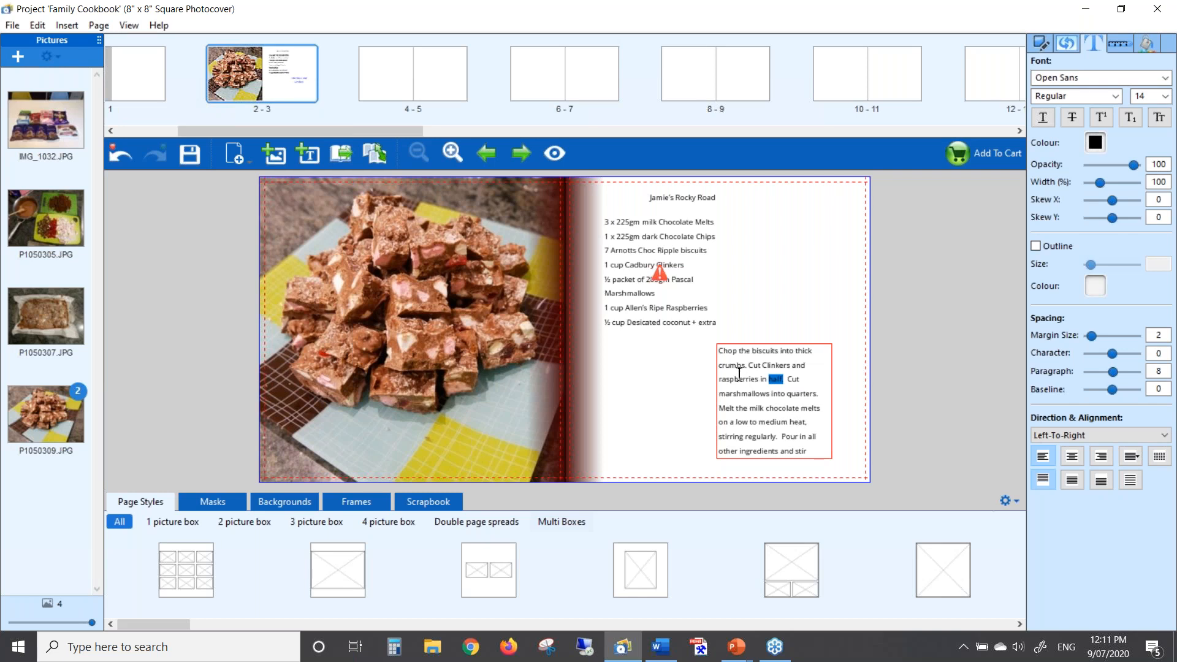
{"action": "key", "text": "ctrl+a"}
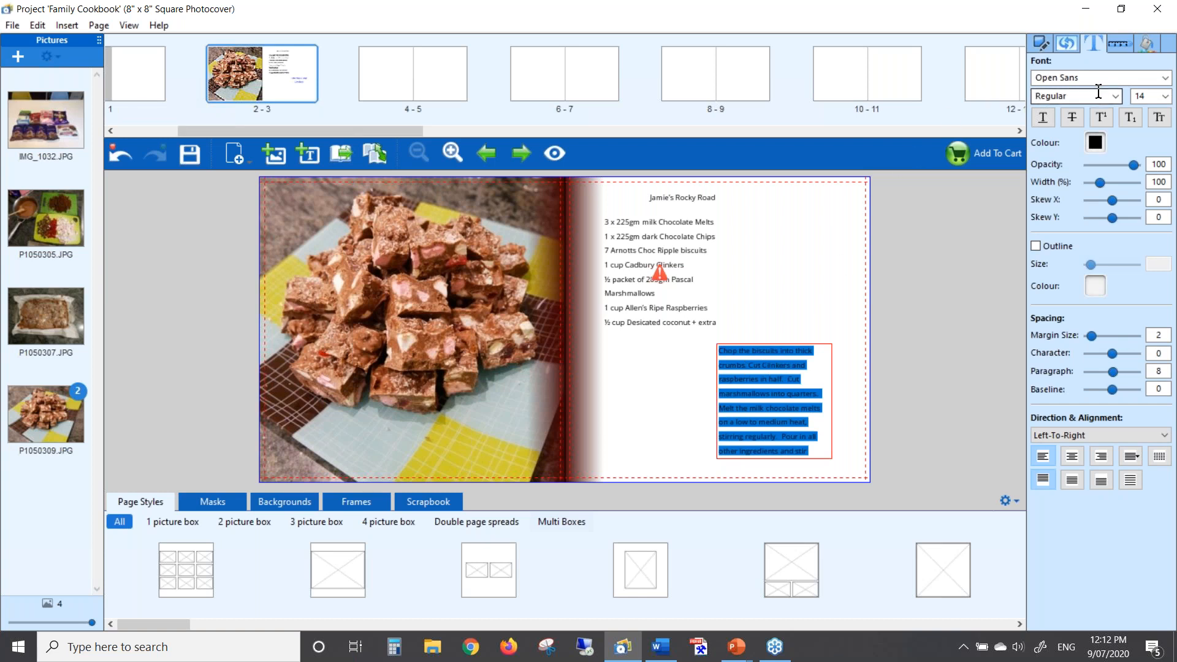
{"action": "left_click", "coordinate": [1166, 97]}
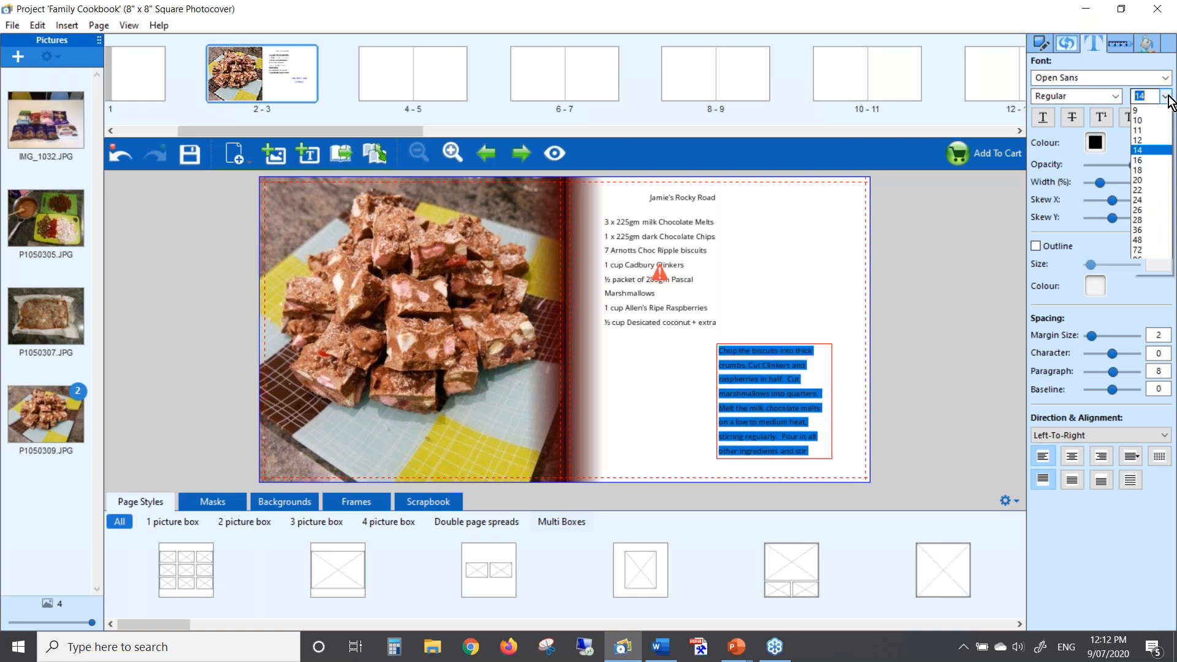
{"action": "left_click", "coordinate": [1149, 151]}
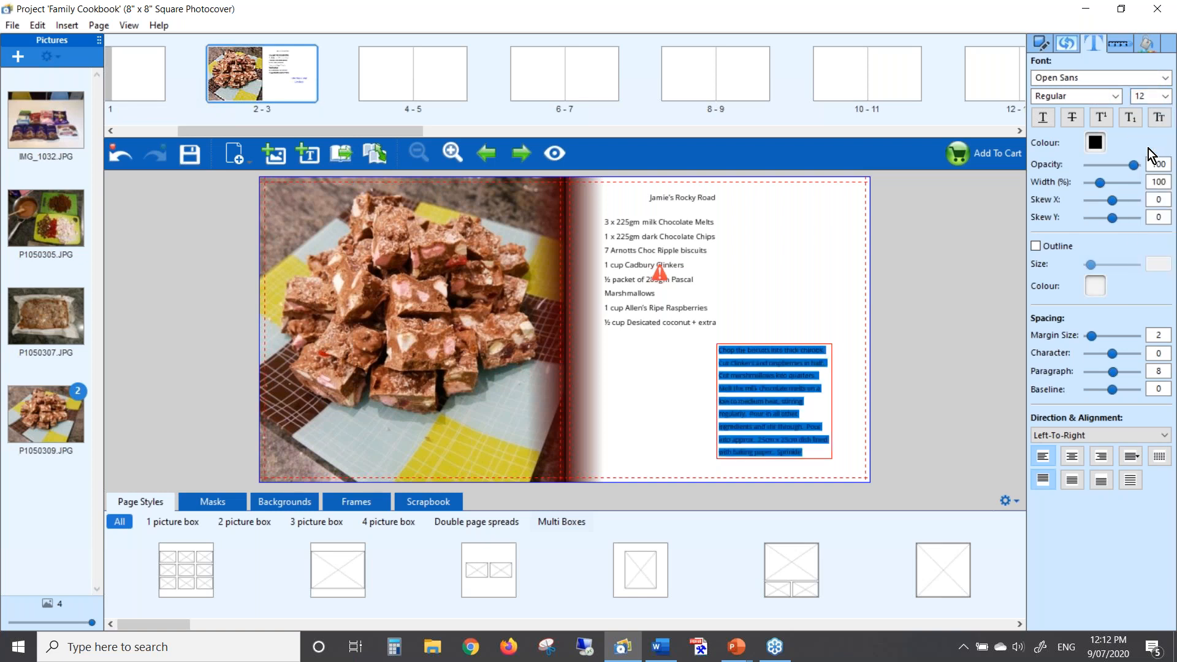
{"action": "left_click", "coordinate": [1165, 78]}
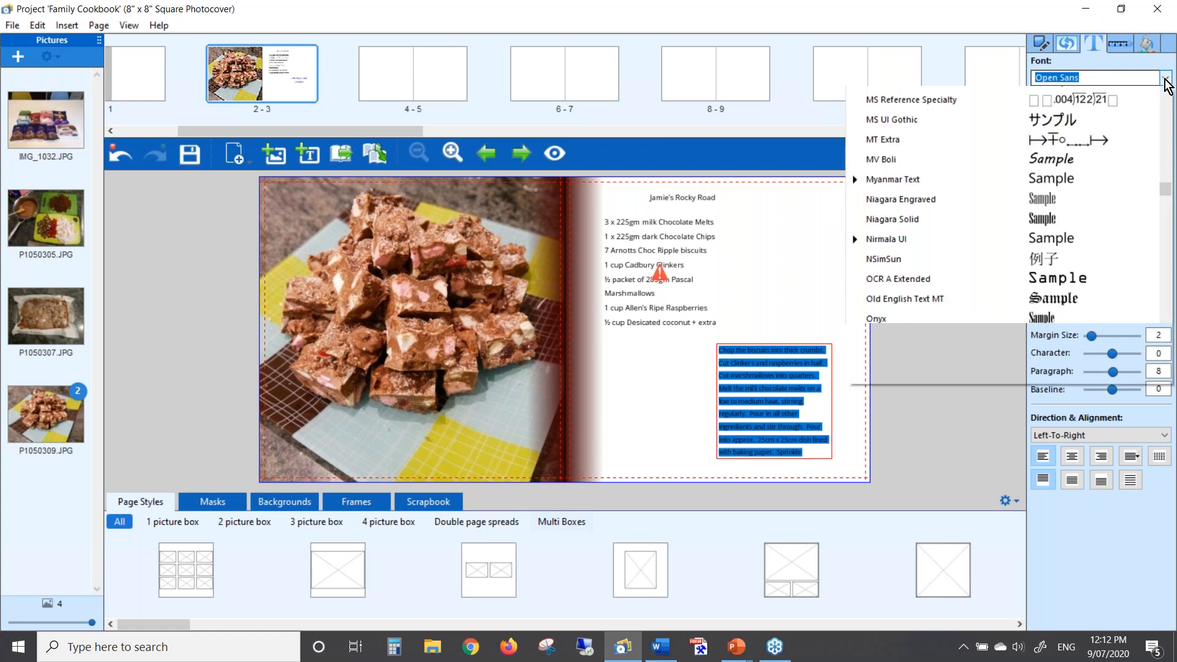
{"action": "type", "text": "a"}
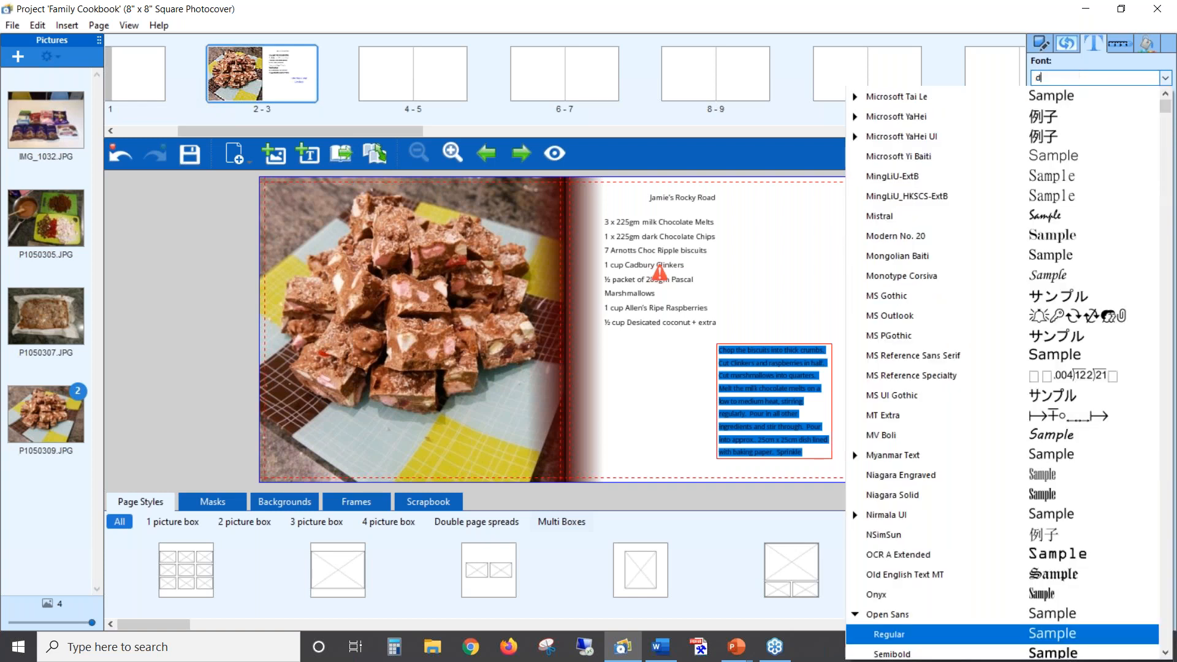
{"action": "key", "text": "BackSpace"}
{"action": "type", "text": "c"}
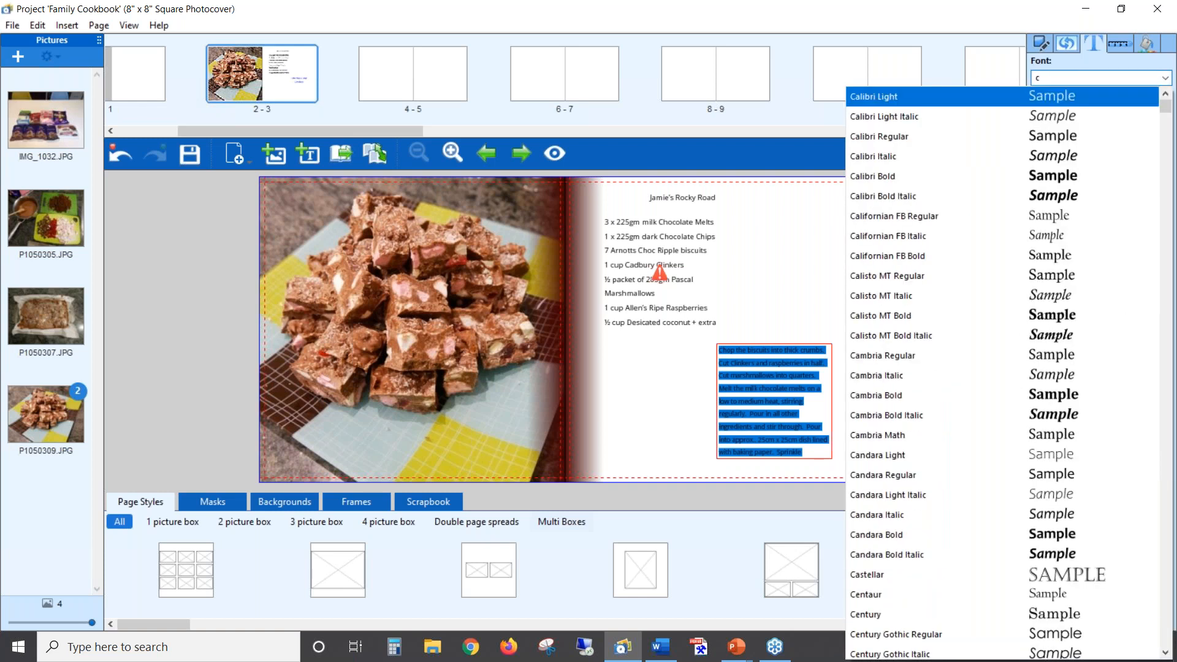
{"action": "scroll", "coordinate": [925, 357], "scroll_direction": "down", "scroll_amount": 2}
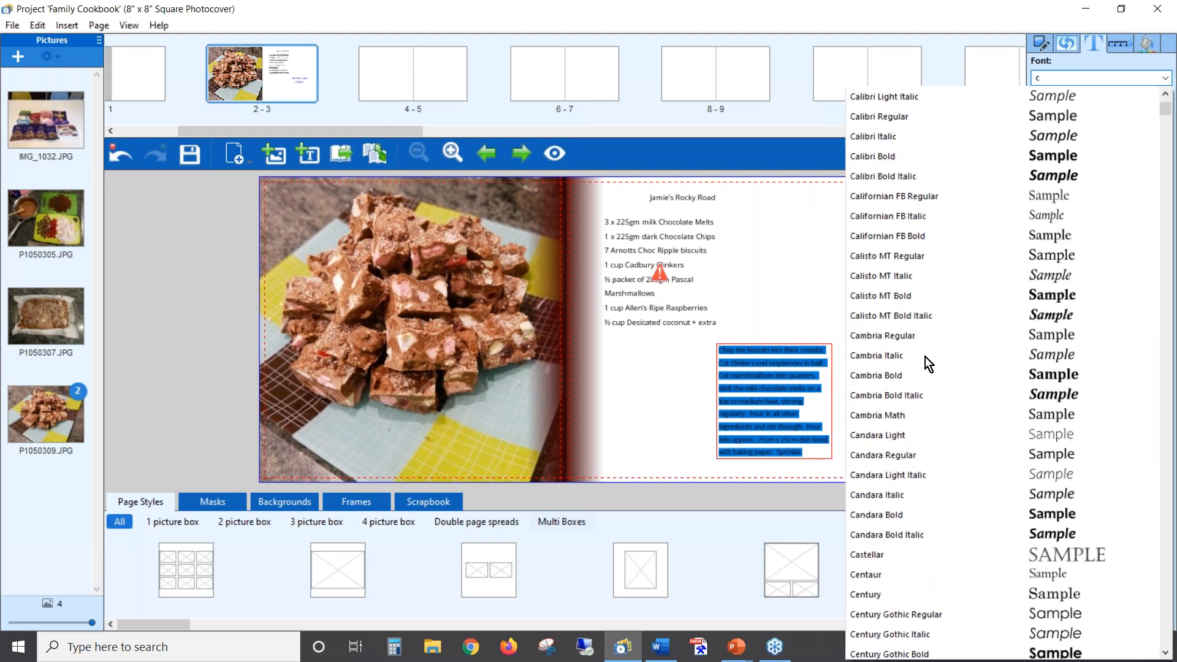
{"action": "scroll", "coordinate": [925, 363], "scroll_direction": "down", "scroll_amount": 3}
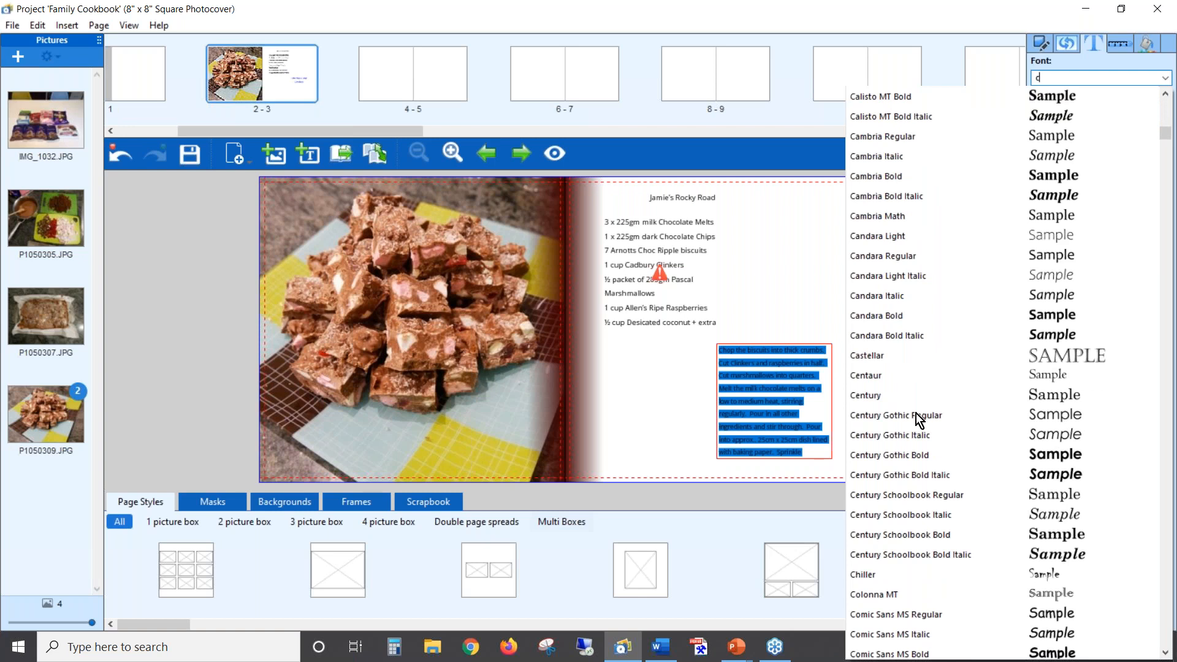
{"action": "left_click", "coordinate": [908, 417]}
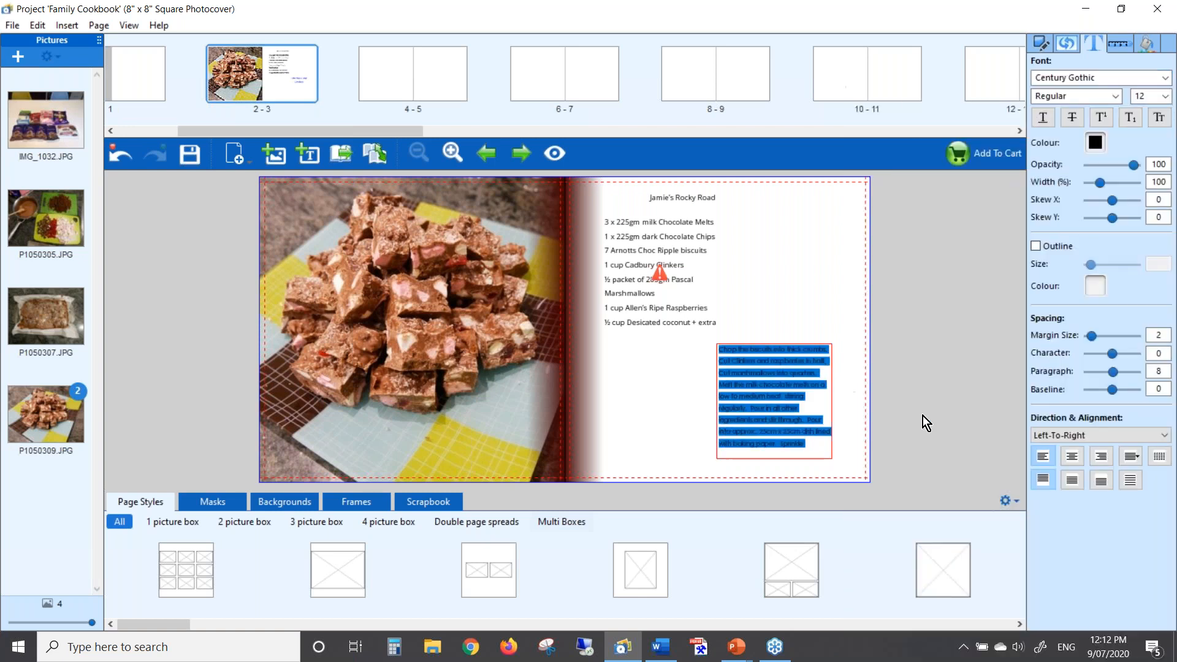
Widen and heighten the method text box so the full paragraph fits
{"action": "left_click", "coordinate": [840, 372]}
{"action": "left_click", "coordinate": [825, 398]}
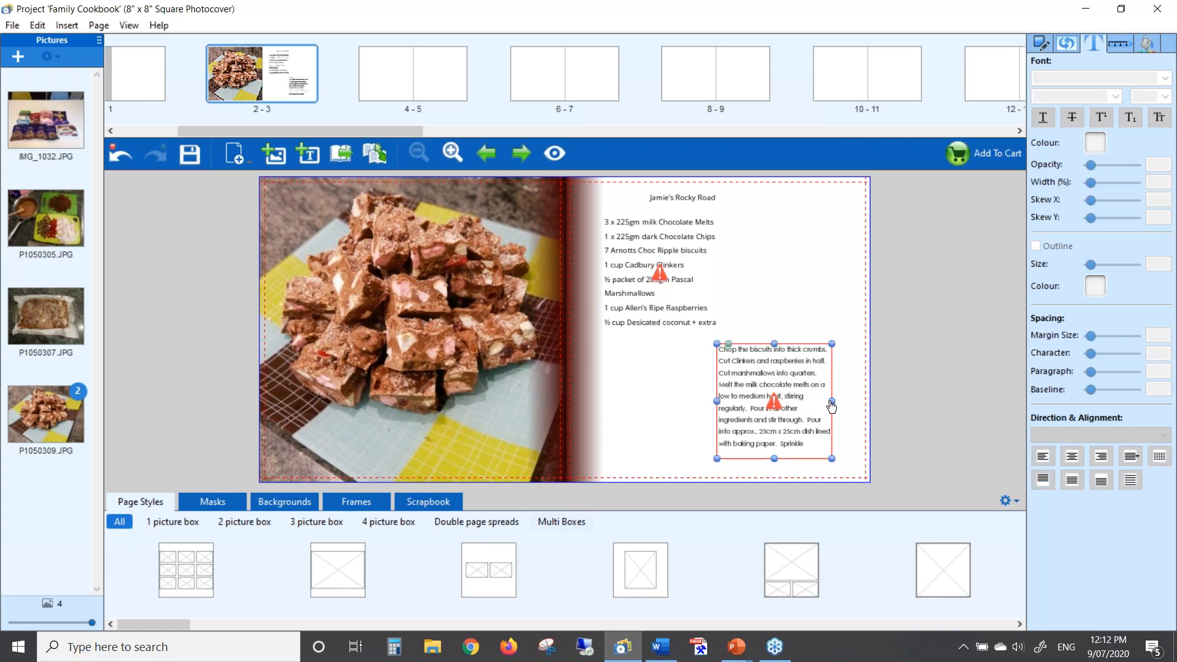
{"action": "left_click_drag", "start_coordinate": [832, 403], "coordinate": [854, 402]}
{"action": "left_click_drag", "start_coordinate": [788, 345], "coordinate": [788, 337]}
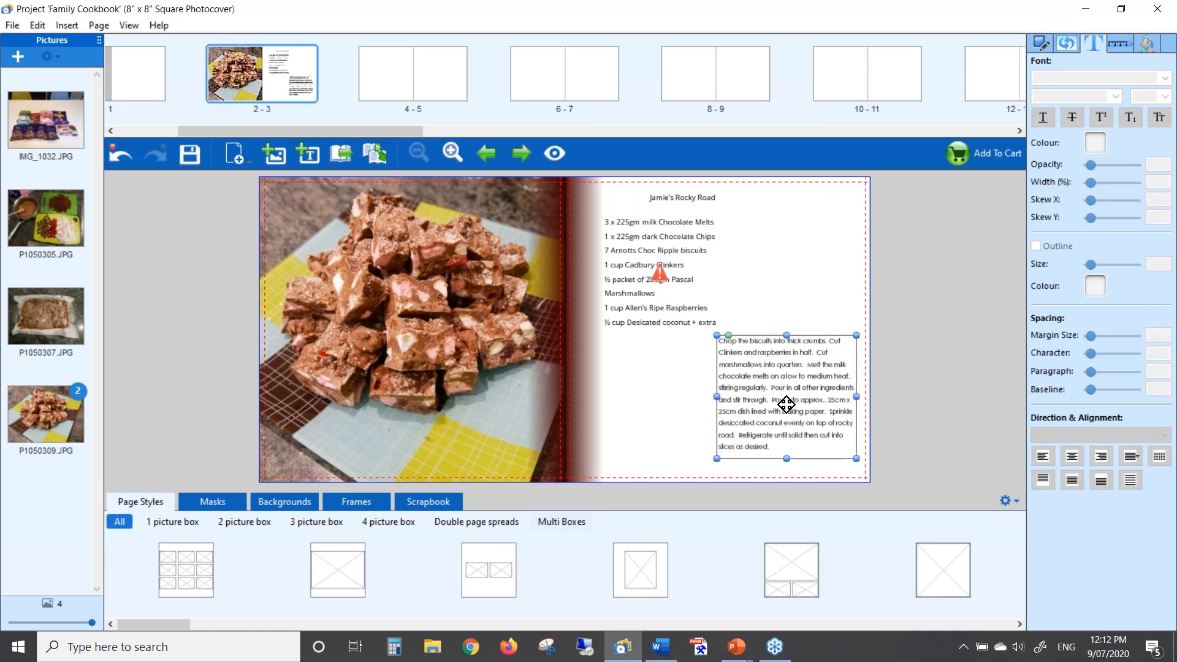
{"action": "left_click_drag", "start_coordinate": [783, 385], "coordinate": [776, 393]}
{"action": "left_click", "coordinate": [686, 265]}
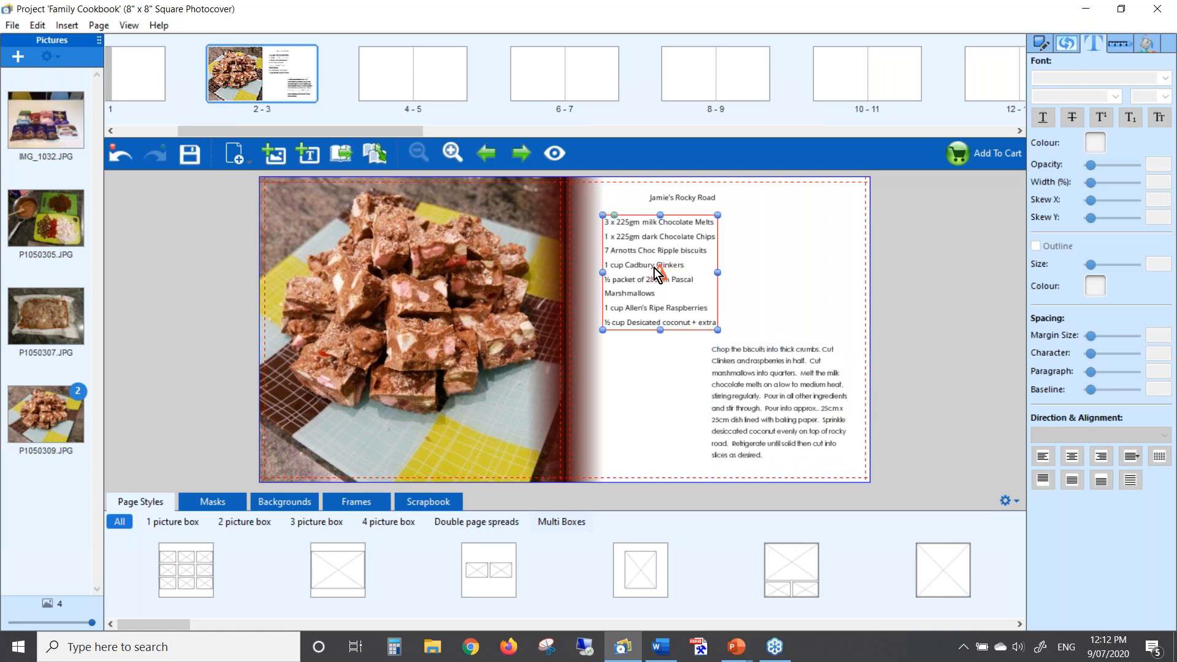
Reformat the whole ingredient list in Century Gothic at size 12
{"action": "left_click", "coordinate": [684, 272]}
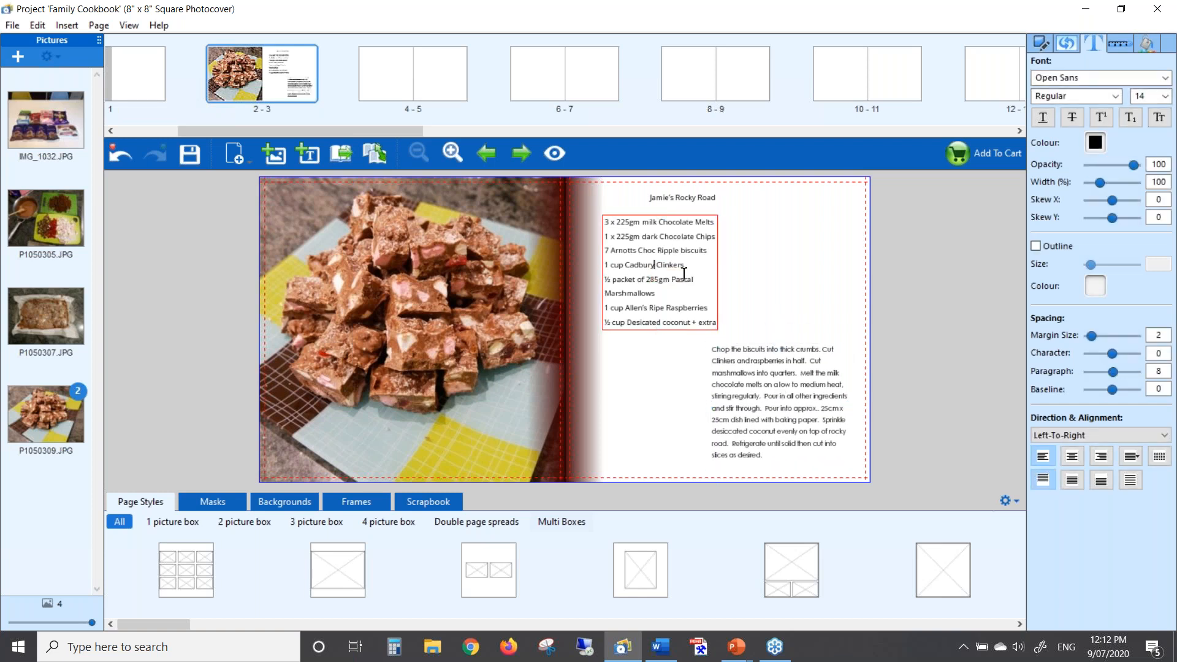
{"action": "key", "text": "ctrl+a"}
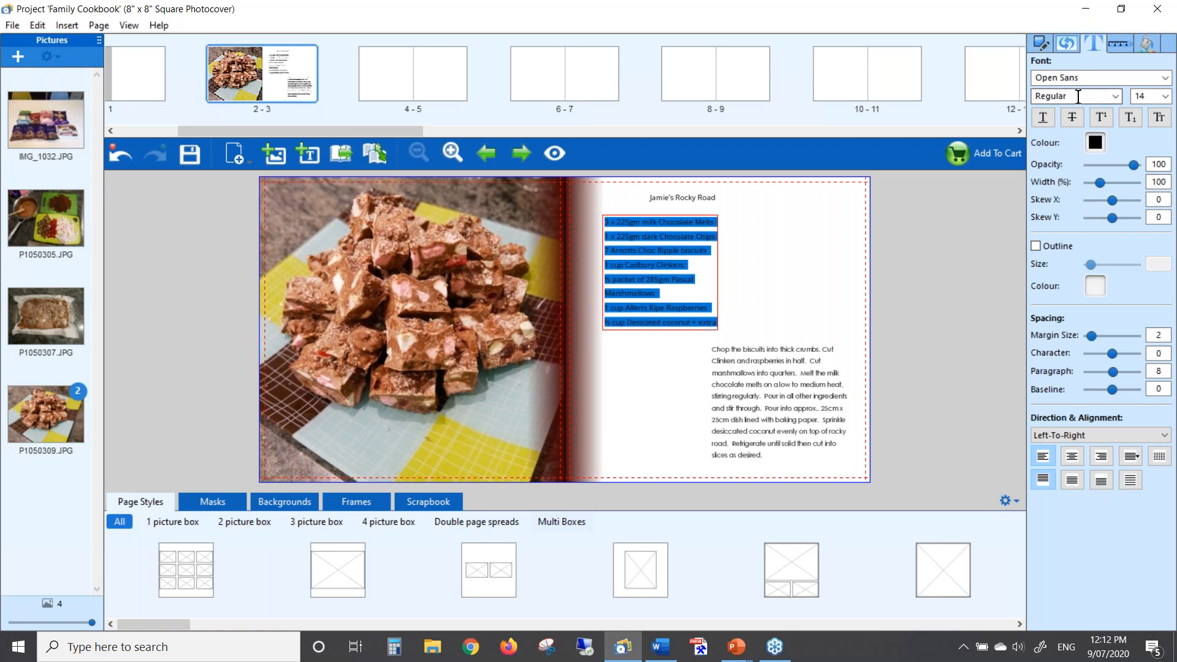
{"action": "left_click", "coordinate": [1164, 78]}
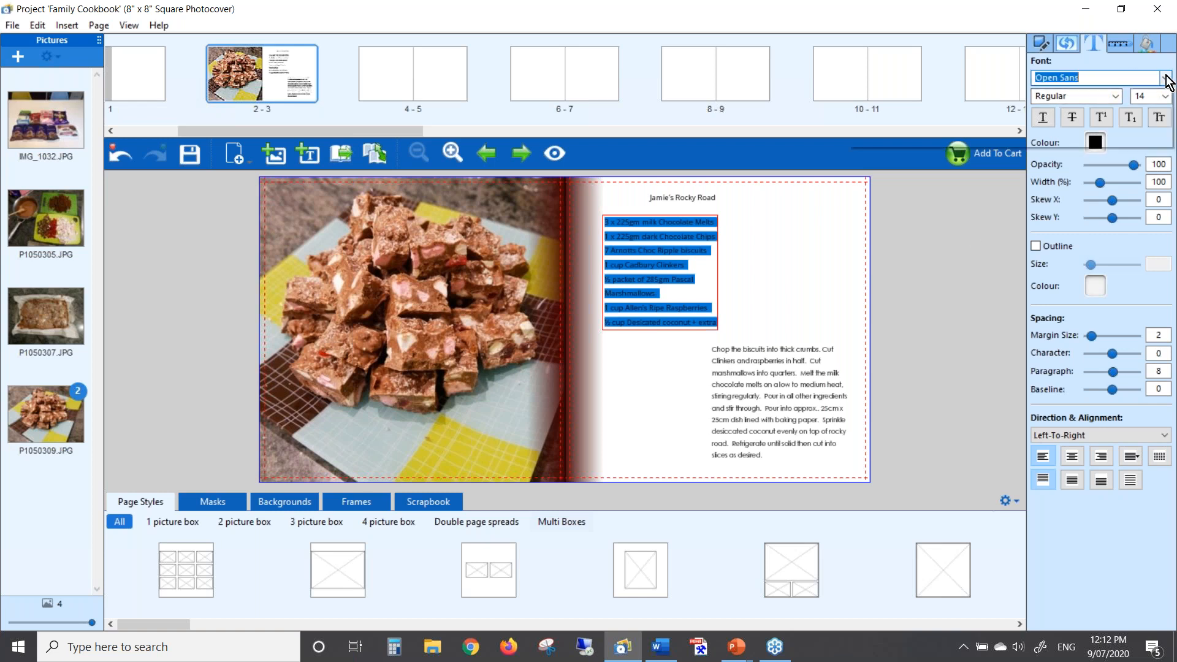
{"action": "type", "text": "c"}
{"action": "scroll", "coordinate": [885, 351], "scroll_direction": "down", "scroll_amount": 1}
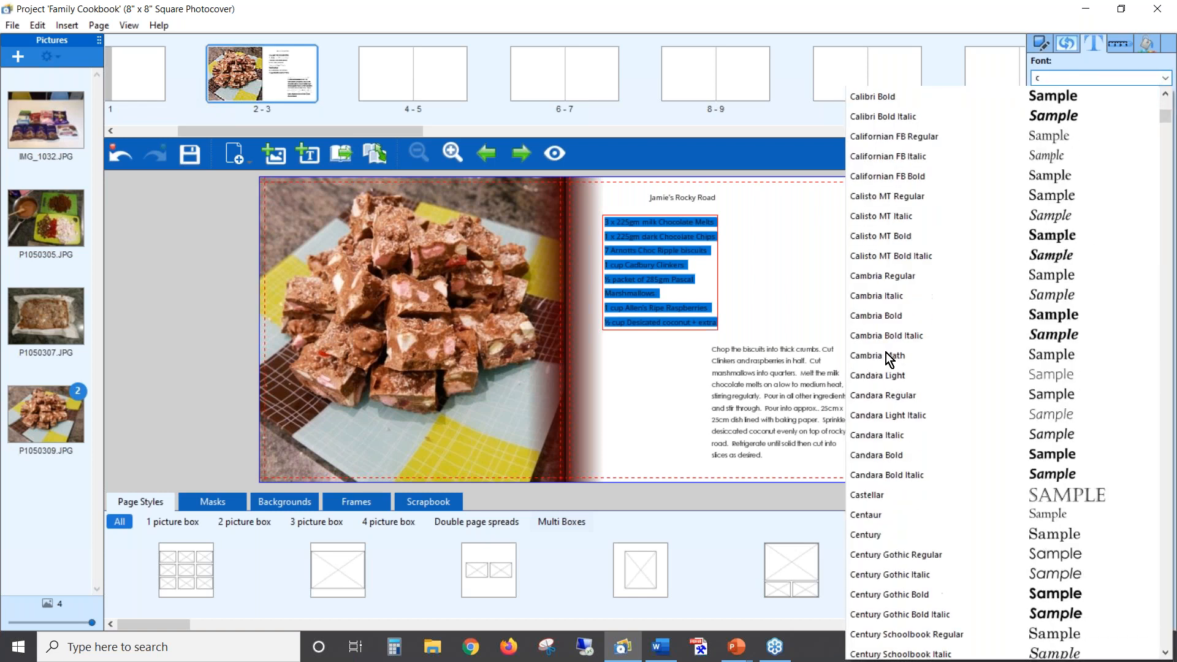
{"action": "scroll", "coordinate": [926, 362], "scroll_direction": "down", "scroll_amount": 7}
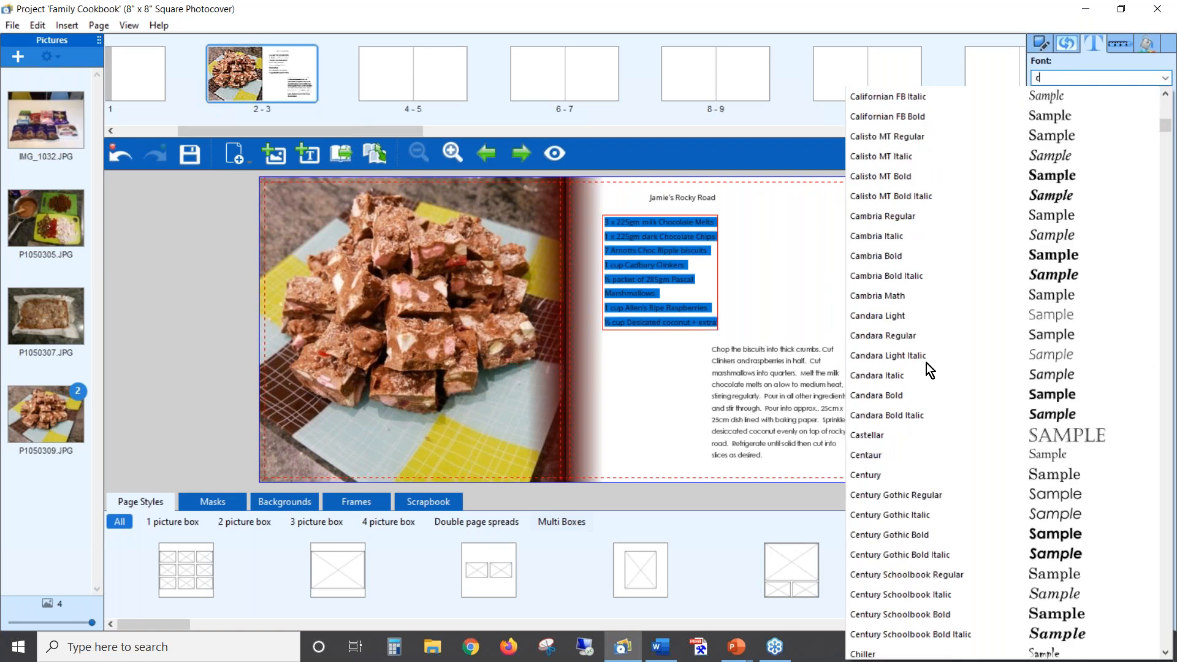
{"action": "left_click", "coordinate": [911, 415]}
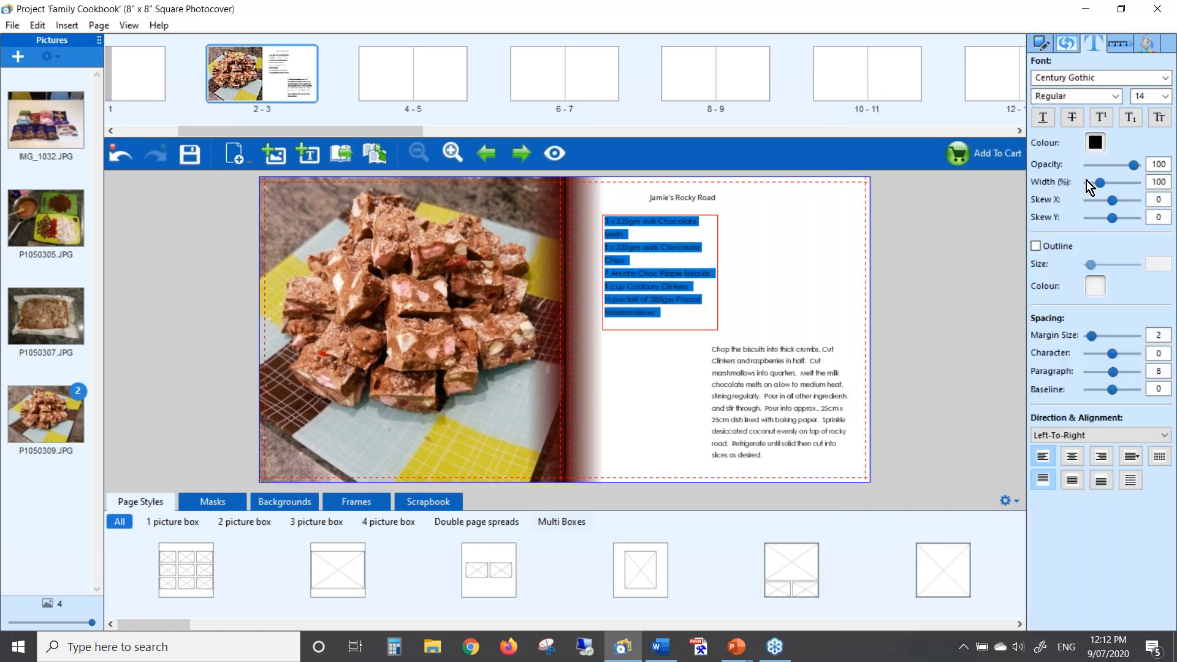
{"action": "left_click", "coordinate": [1165, 97]}
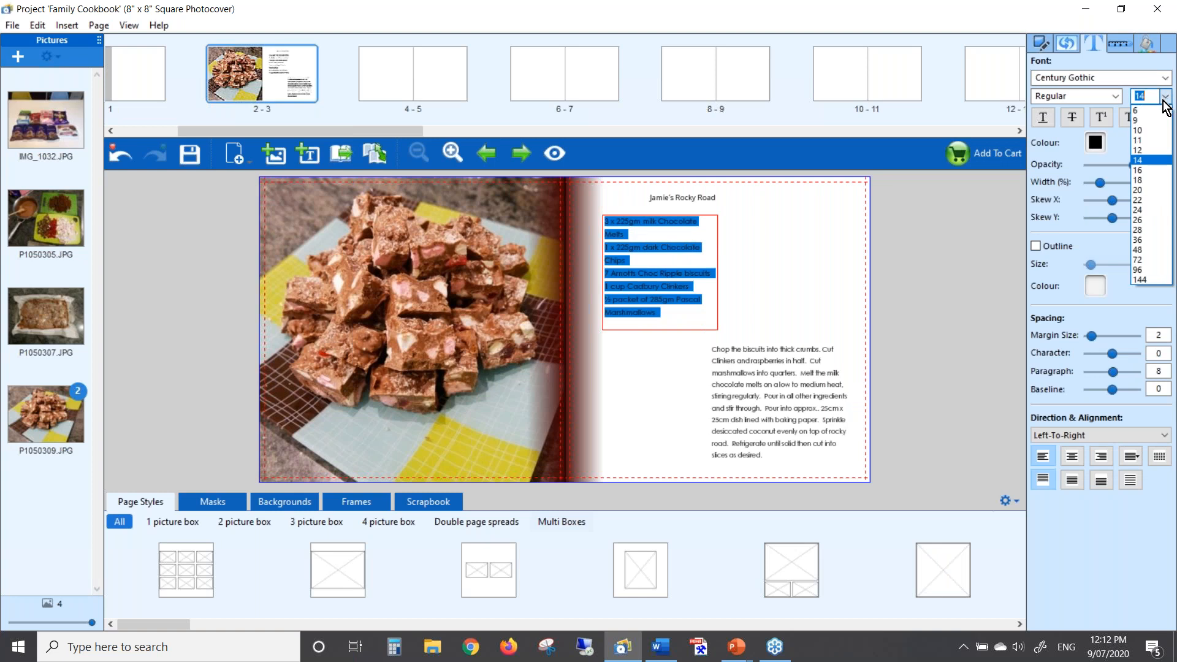
{"action": "left_click", "coordinate": [1157, 153]}
{"action": "left_click", "coordinate": [782, 285]}
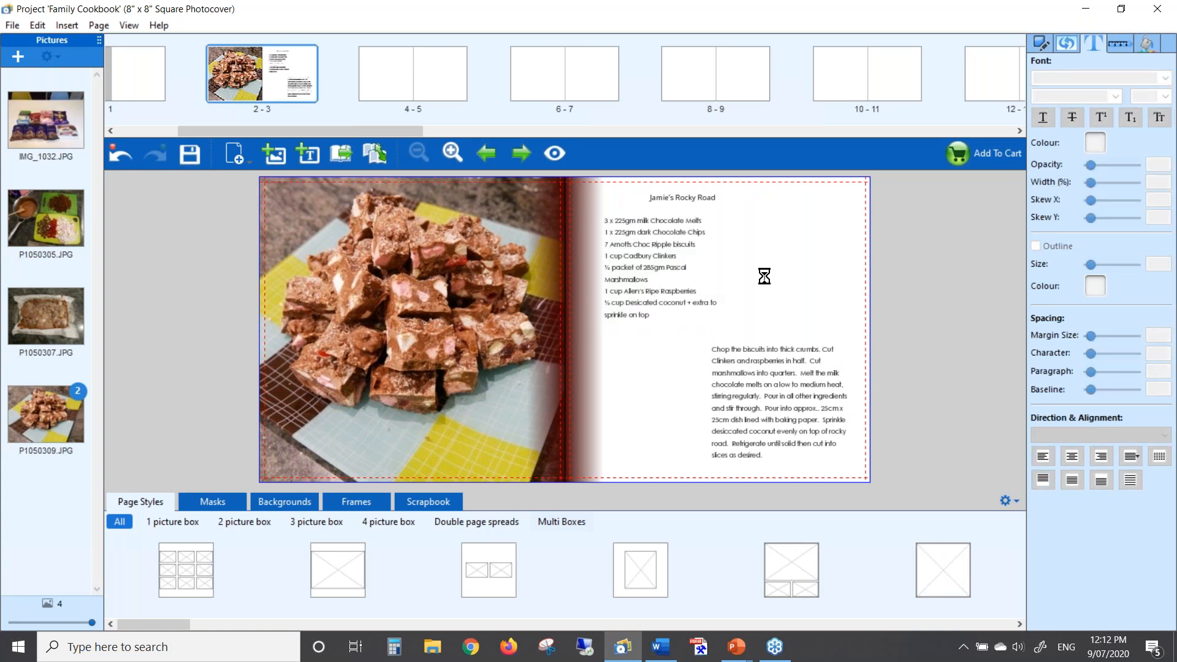
Widen the ingredient box so the Pascal Marshmallows line fits on one line
{"action": "left_click", "coordinate": [678, 259]}
{"action": "left_click_drag", "start_coordinate": [722, 276], "coordinate": [740, 275]}
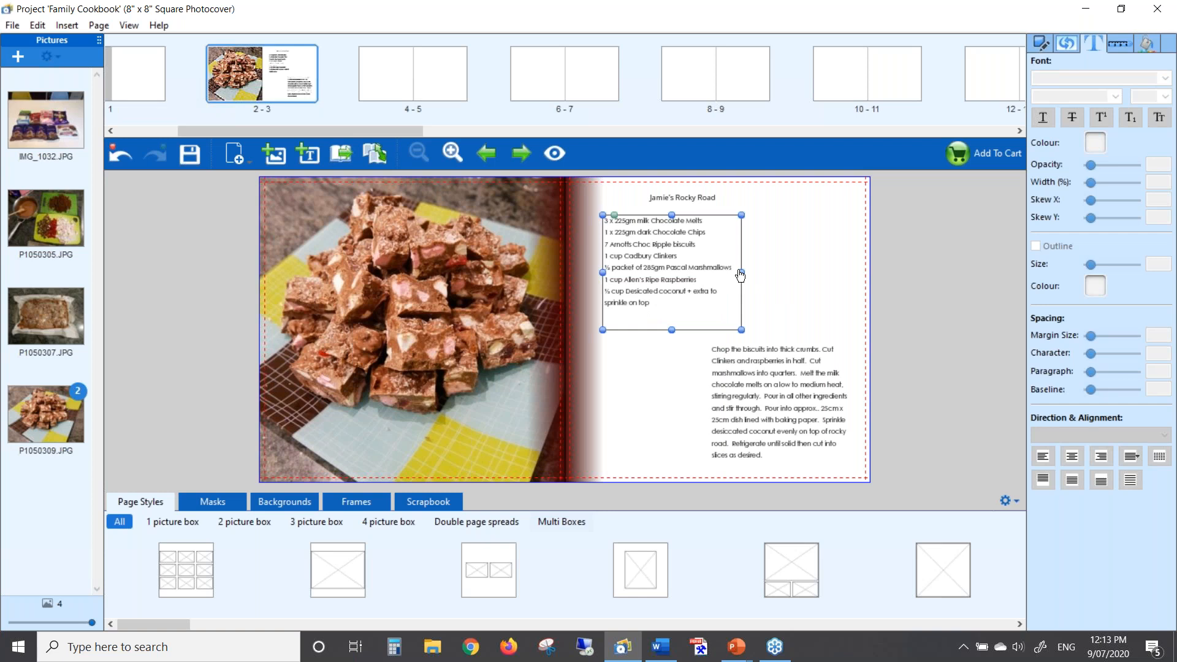
{"action": "left_click", "coordinate": [785, 259]}
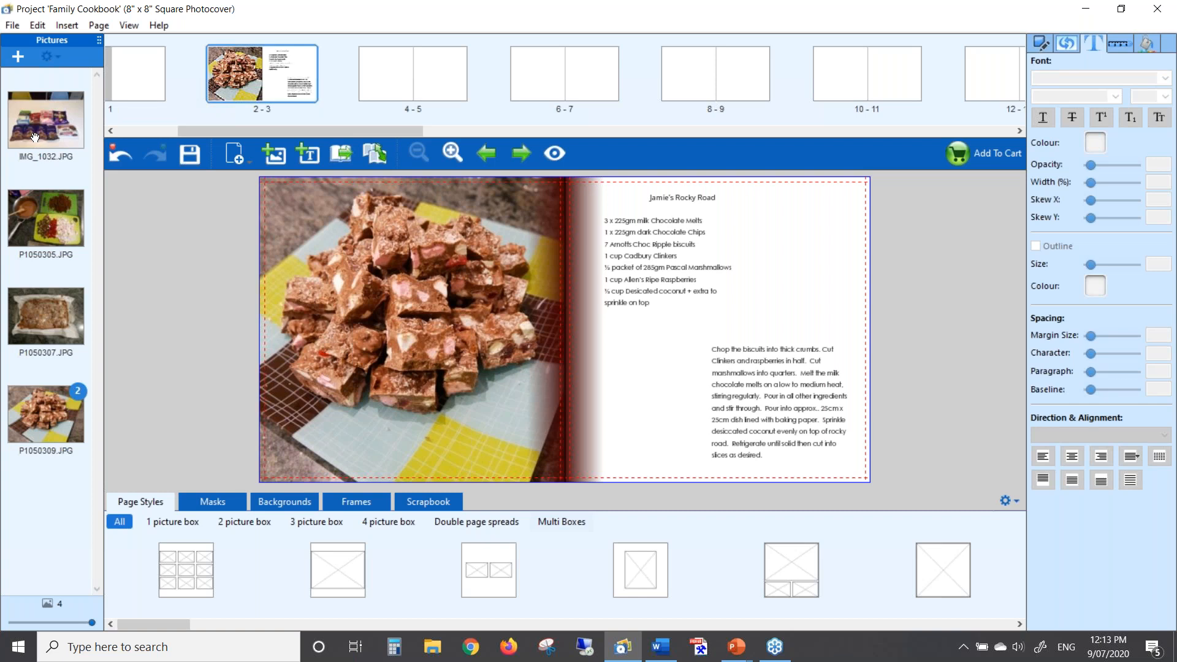
Place the IMG_1032, P1050305 and P1050307 photos on the Rocky Road page
{"action": "left_click_drag", "start_coordinate": [35, 131], "coordinate": [798, 252]}
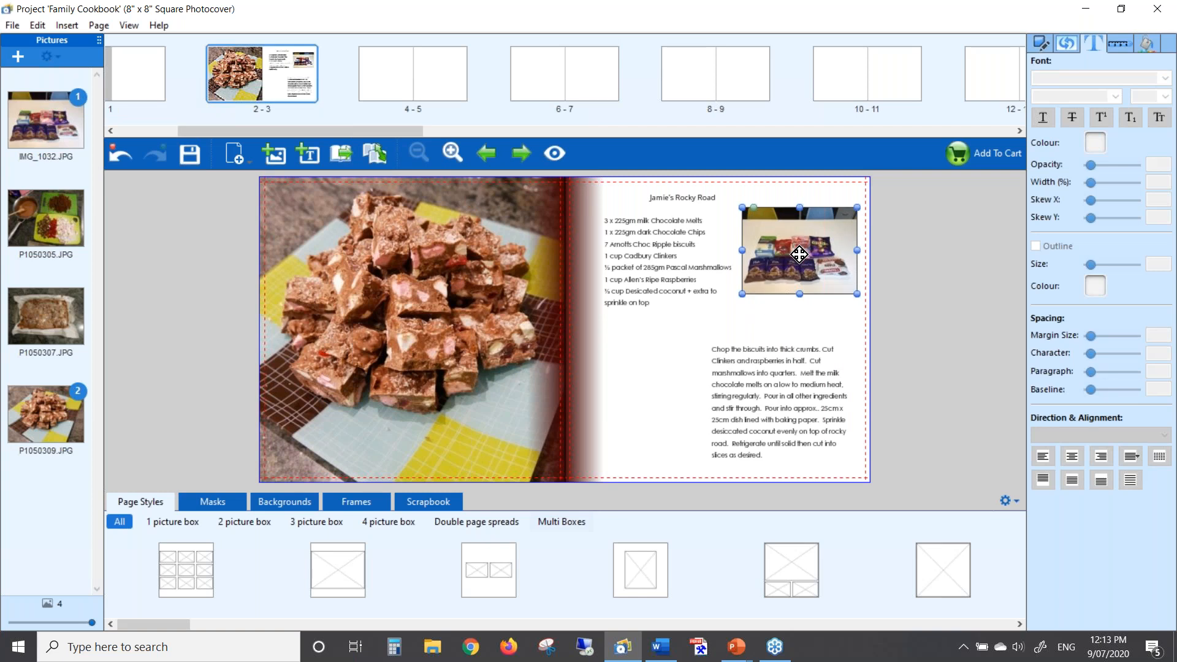
{"action": "left_click_drag", "start_coordinate": [799, 254], "coordinate": [797, 264]}
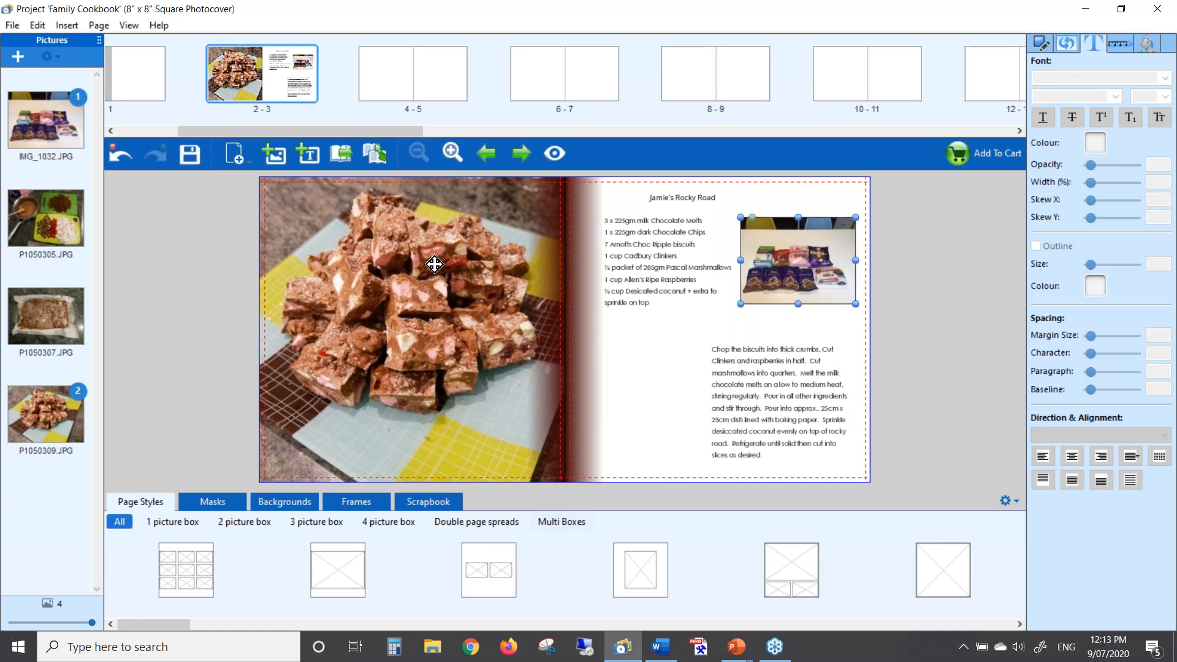
{"action": "left_click_drag", "start_coordinate": [49, 221], "coordinate": [636, 366]}
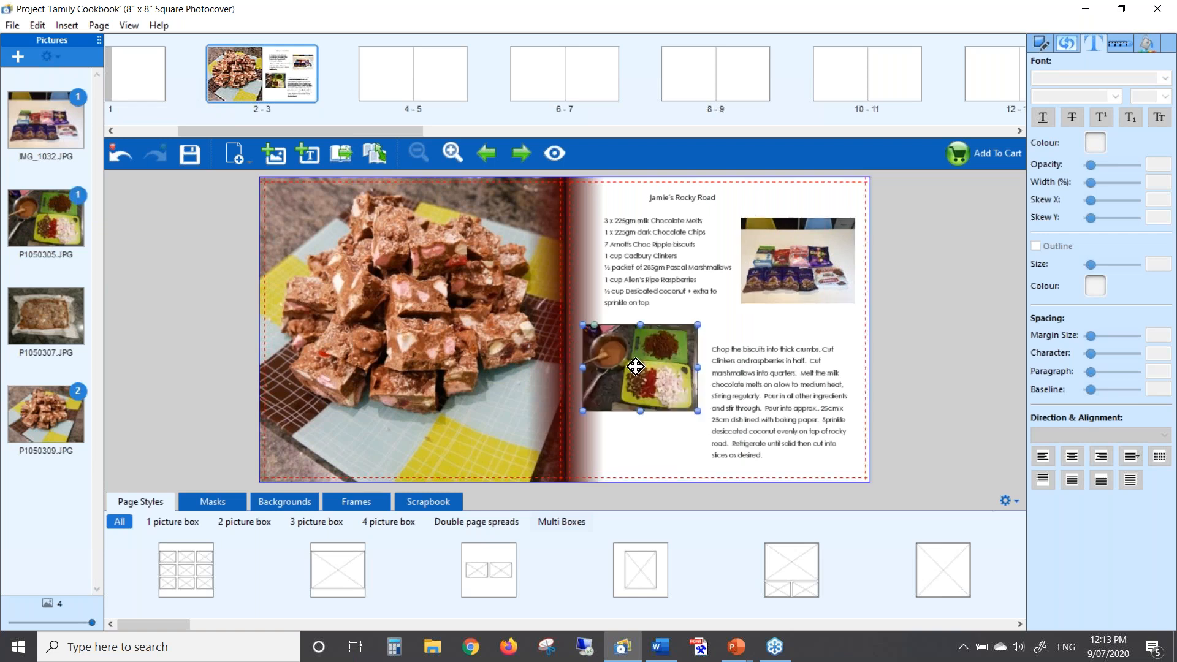
{"action": "left_click_drag", "start_coordinate": [46, 315], "coordinate": [640, 451]}
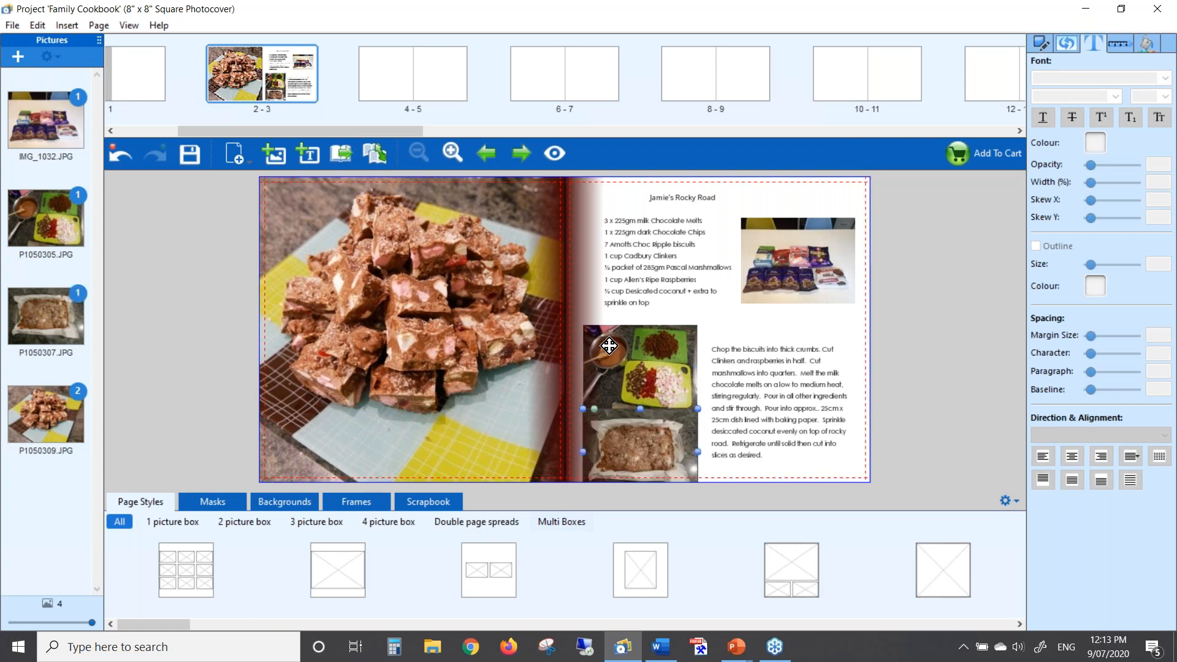
Select both method photos together and shrink them to a narrower size
{"action": "left_click", "coordinate": [626, 357]}
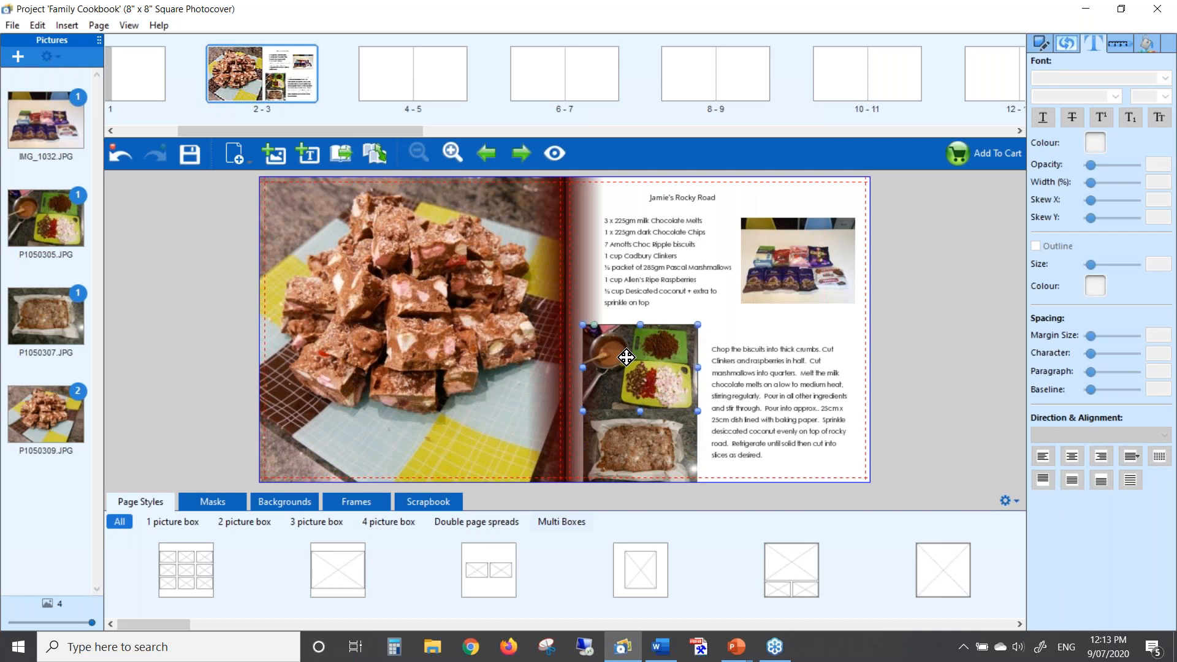
{"action": "left_click", "coordinate": [651, 431]}
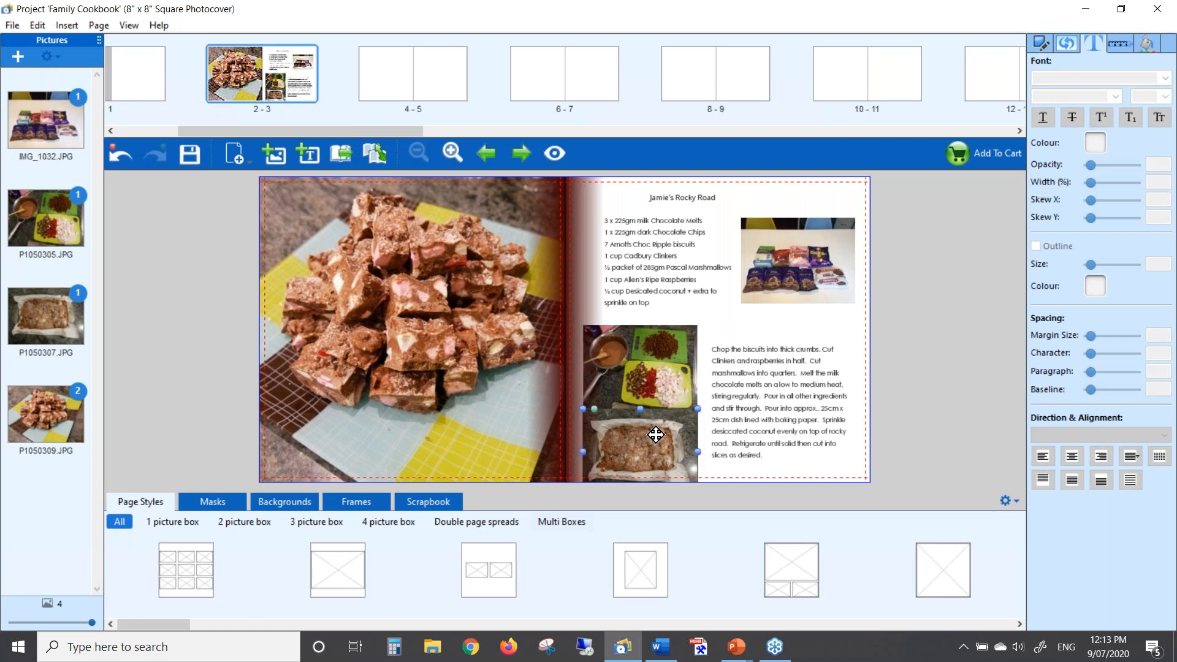
{"action": "left_click", "coordinate": [662, 359]}
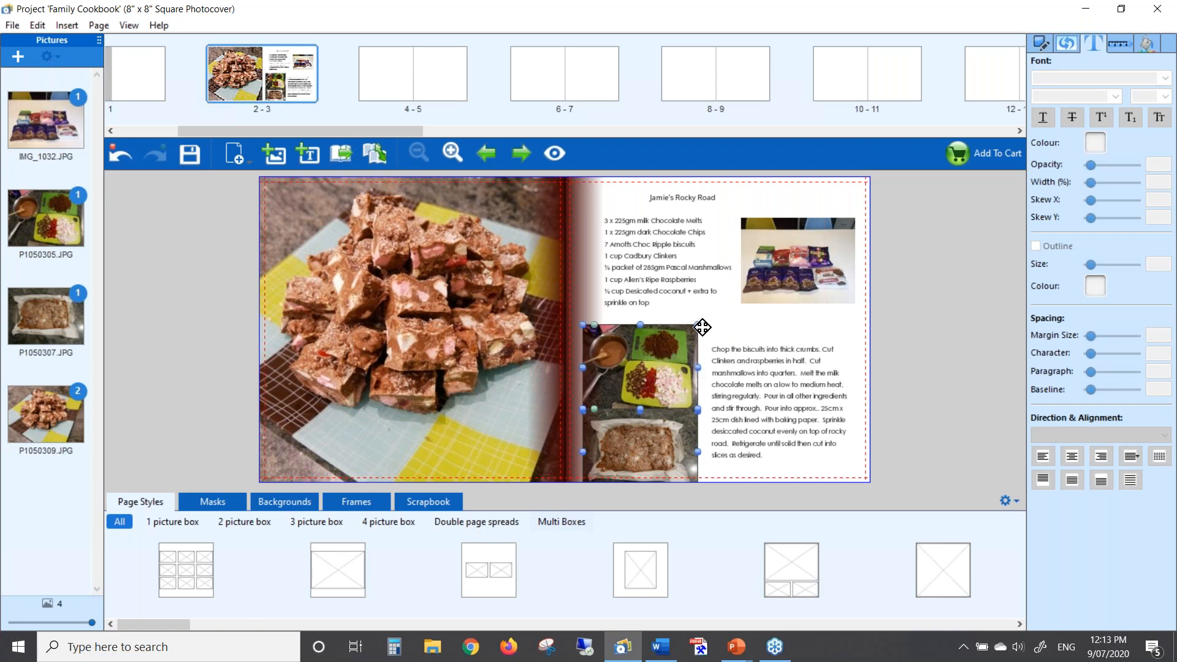
{"action": "left_click_drag", "start_coordinate": [699, 328], "coordinate": [689, 349]}
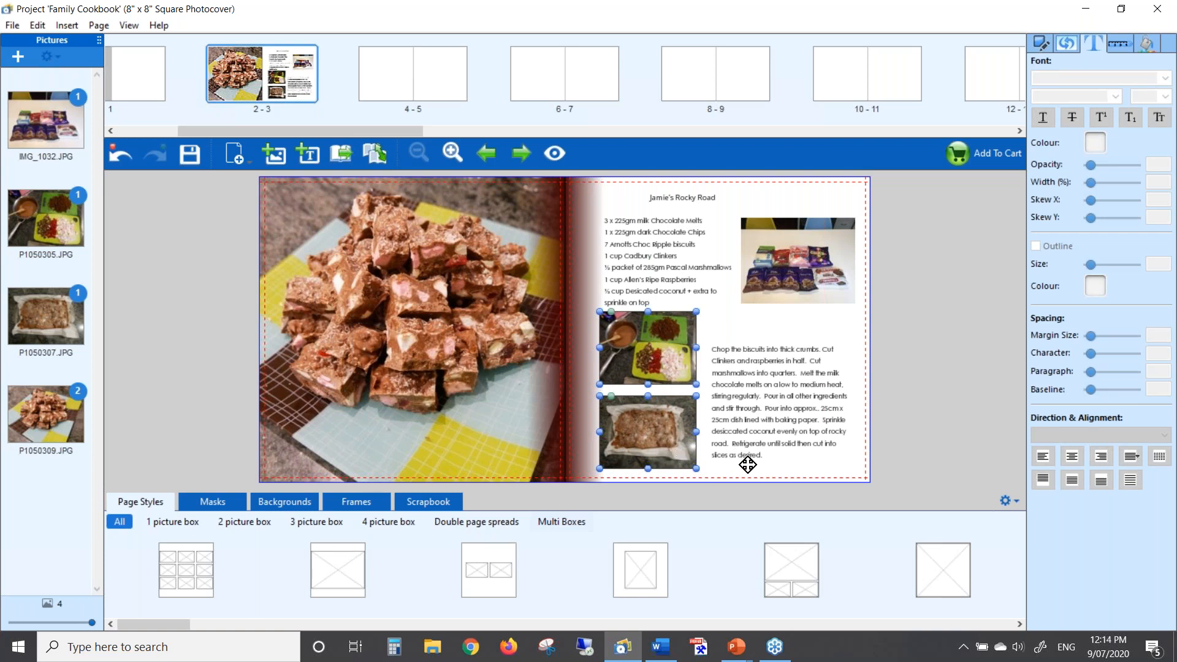
Fine-tune the two method photos' position and make them slightly smaller
{"action": "key", "text": "Down"}
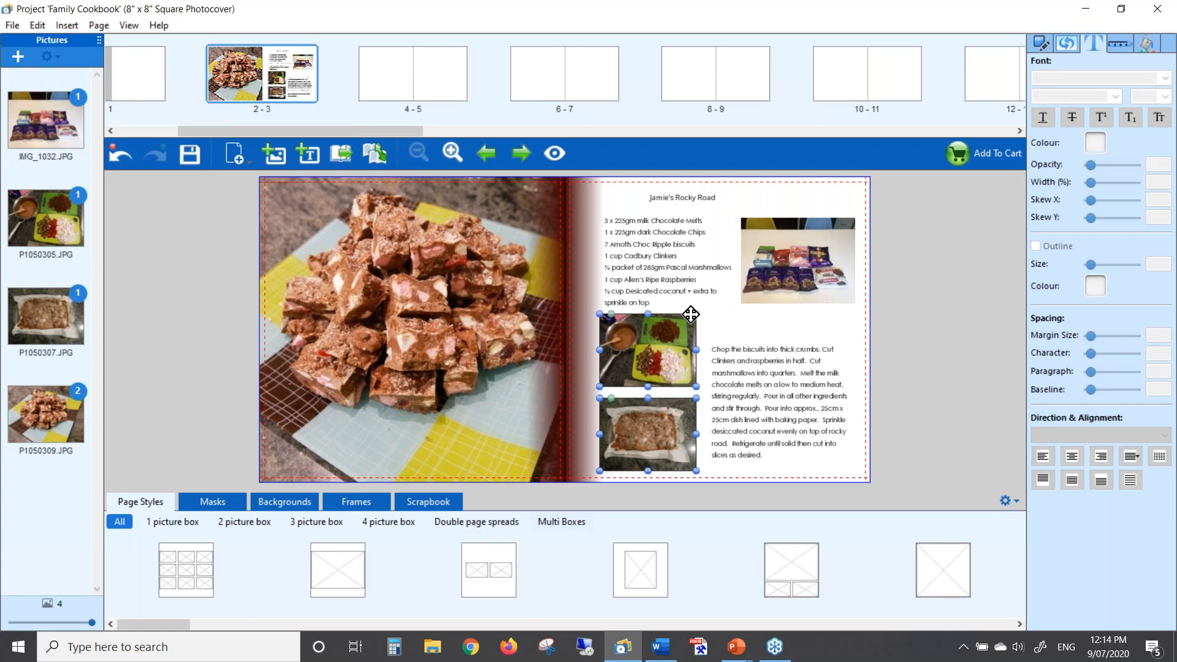
{"action": "left_click_drag", "start_coordinate": [696, 314], "coordinate": [691, 319]}
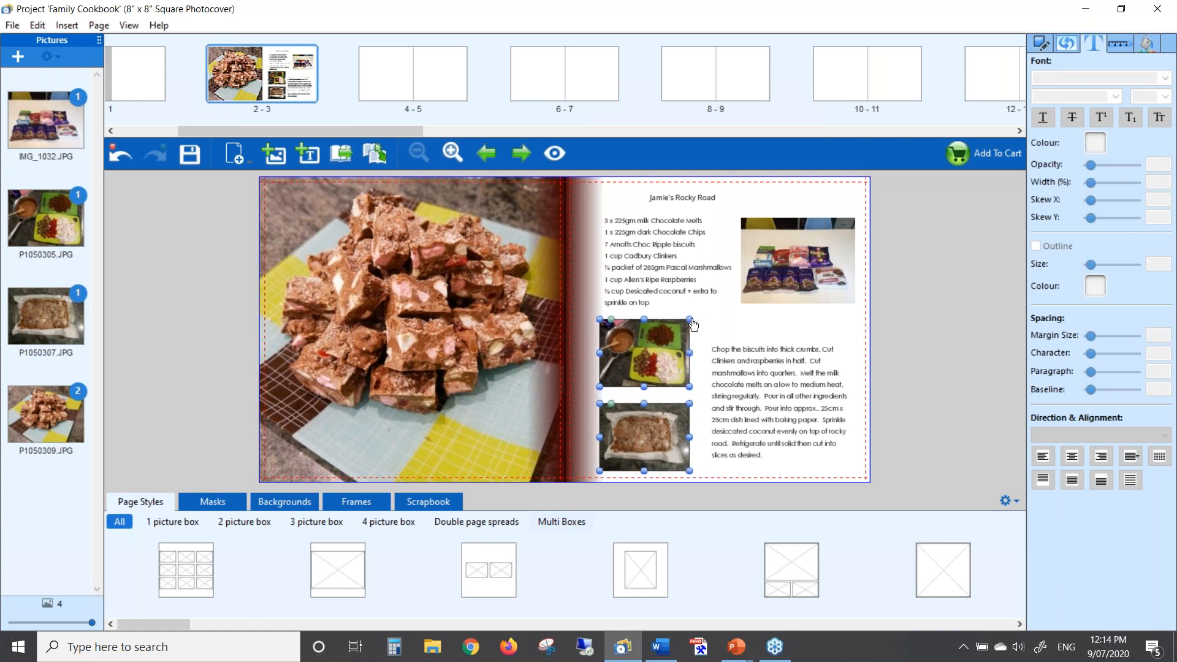
{"action": "key", "text": "Up"}
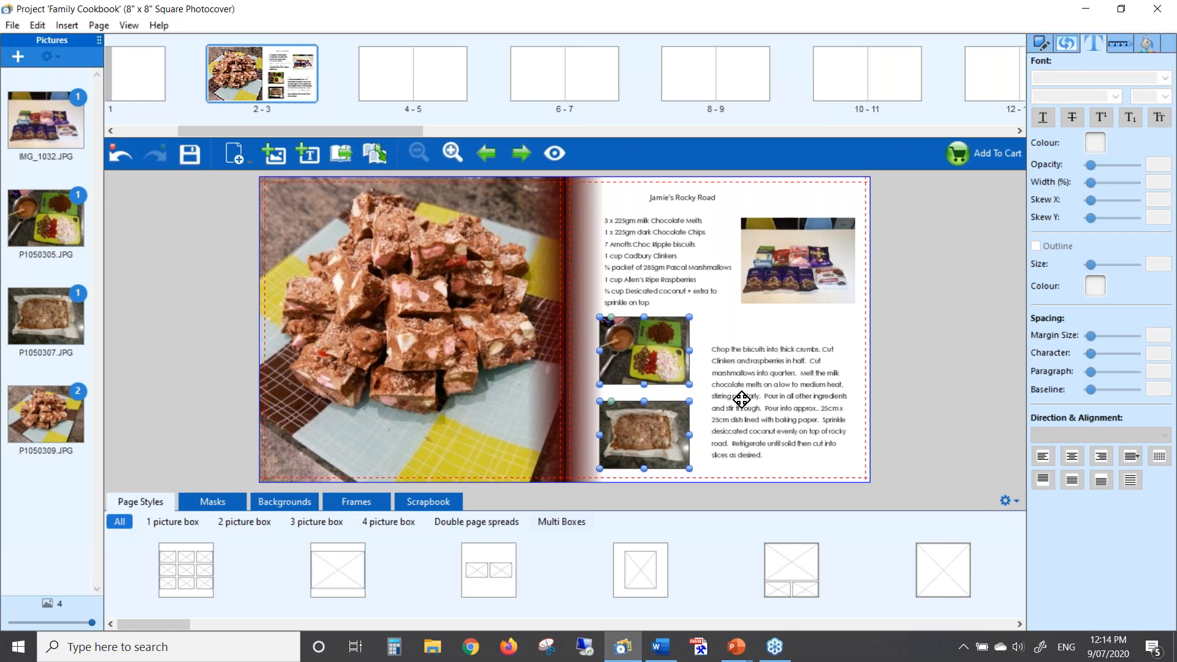
Move the method text box up so its top aligns with the P1050305 photo
{"action": "left_click", "coordinate": [786, 455]}
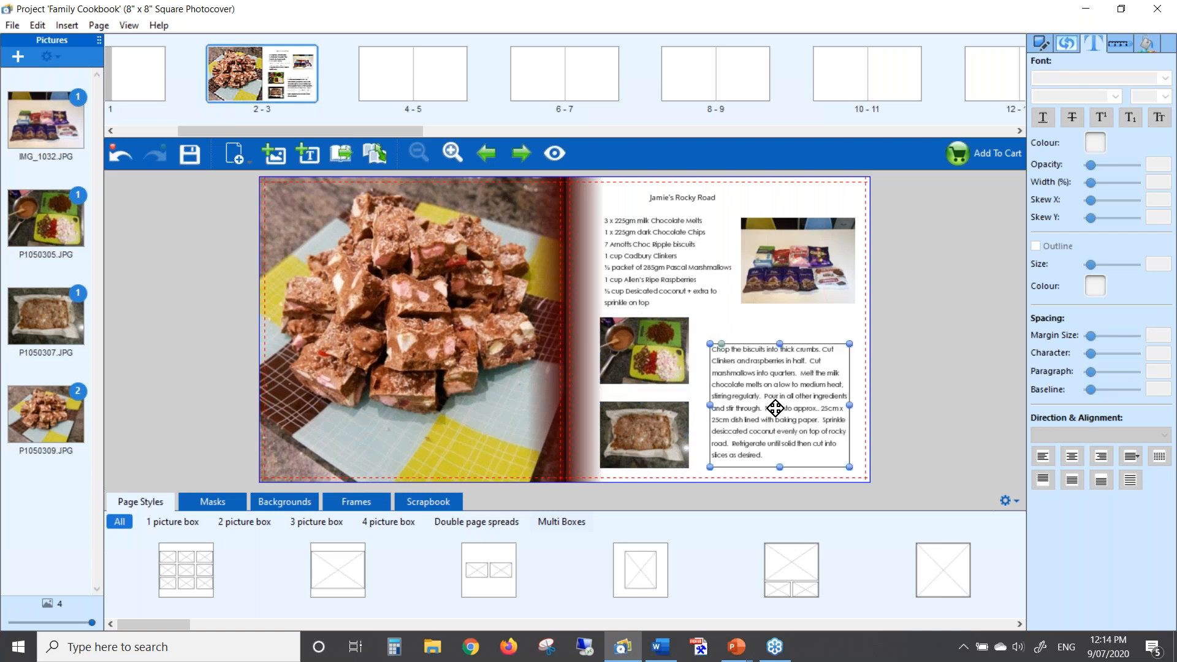
{"action": "left_click_drag", "start_coordinate": [764, 386], "coordinate": [758, 374]}
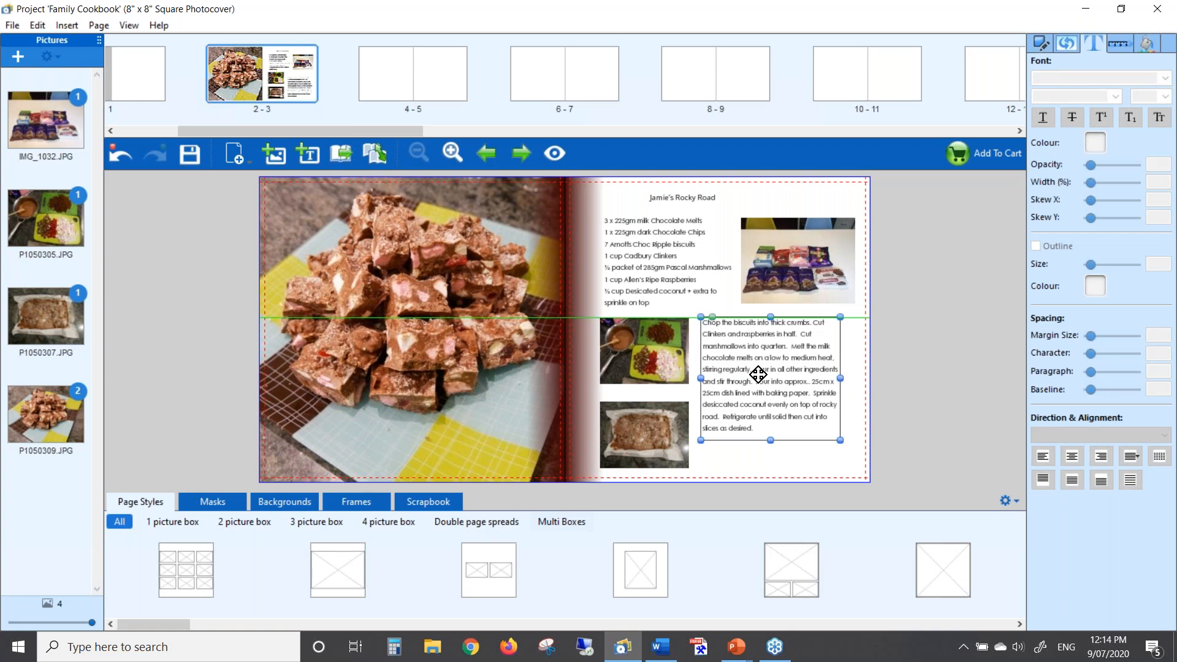
{"action": "left_click_drag", "start_coordinate": [758, 374], "coordinate": [758, 374]}
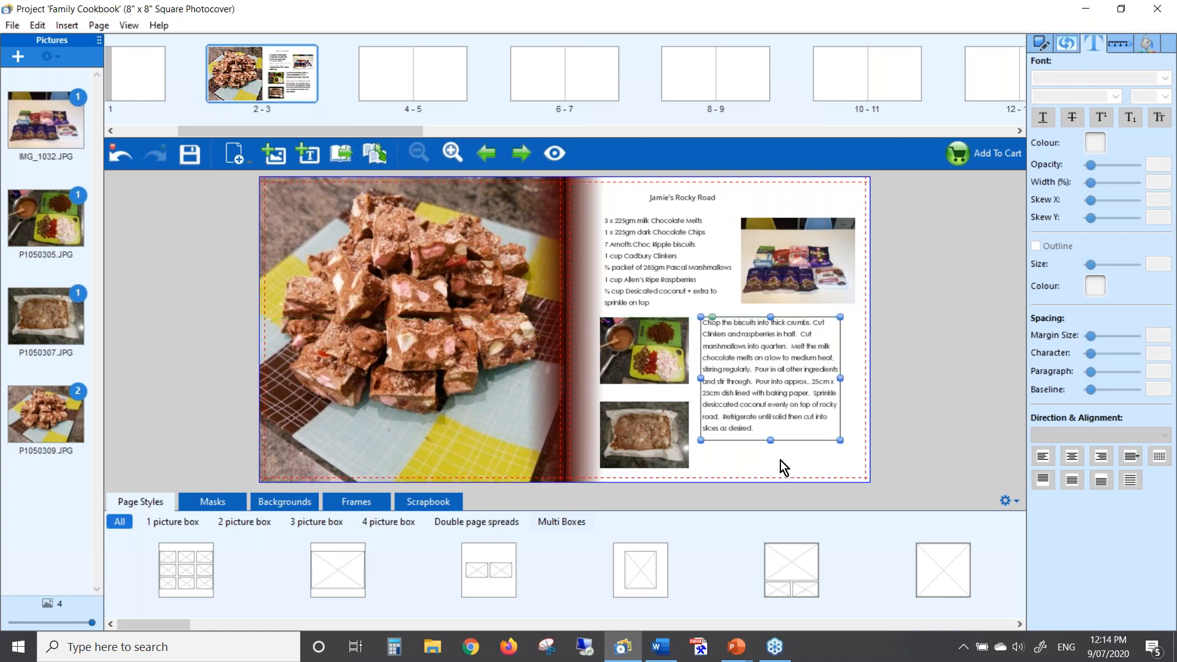
{"action": "left_click", "coordinate": [780, 461]}
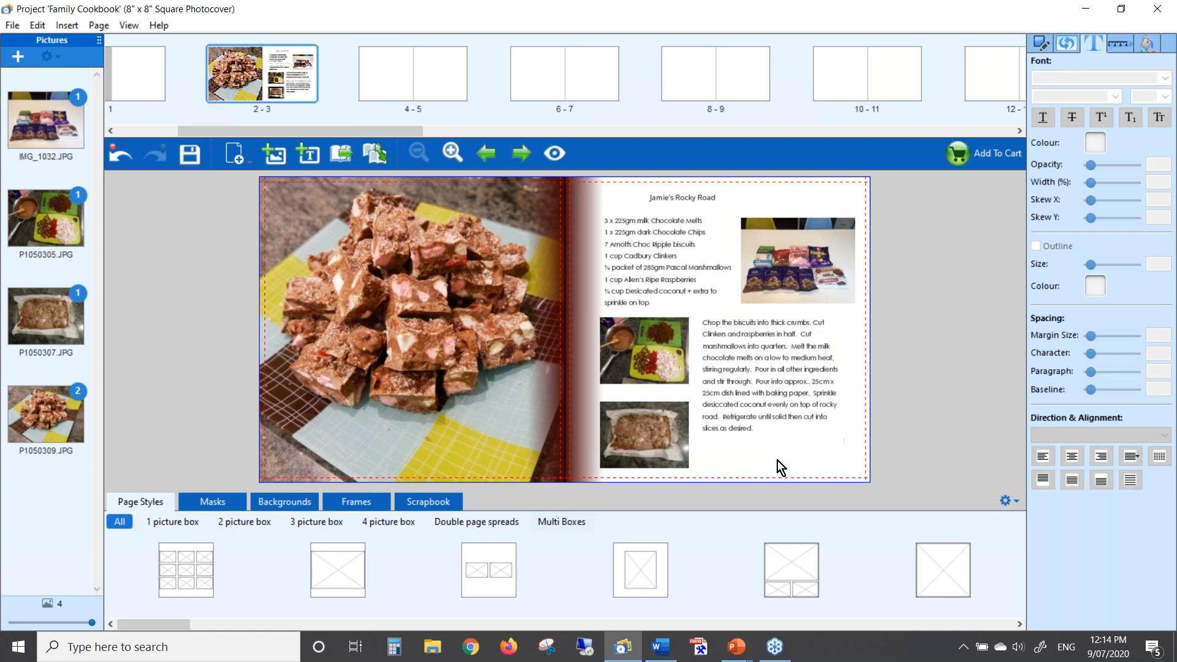
Raise the ingredient list and IMG_1032 photo so their tops line up beneath the title
{"action": "left_click", "coordinate": [646, 246]}
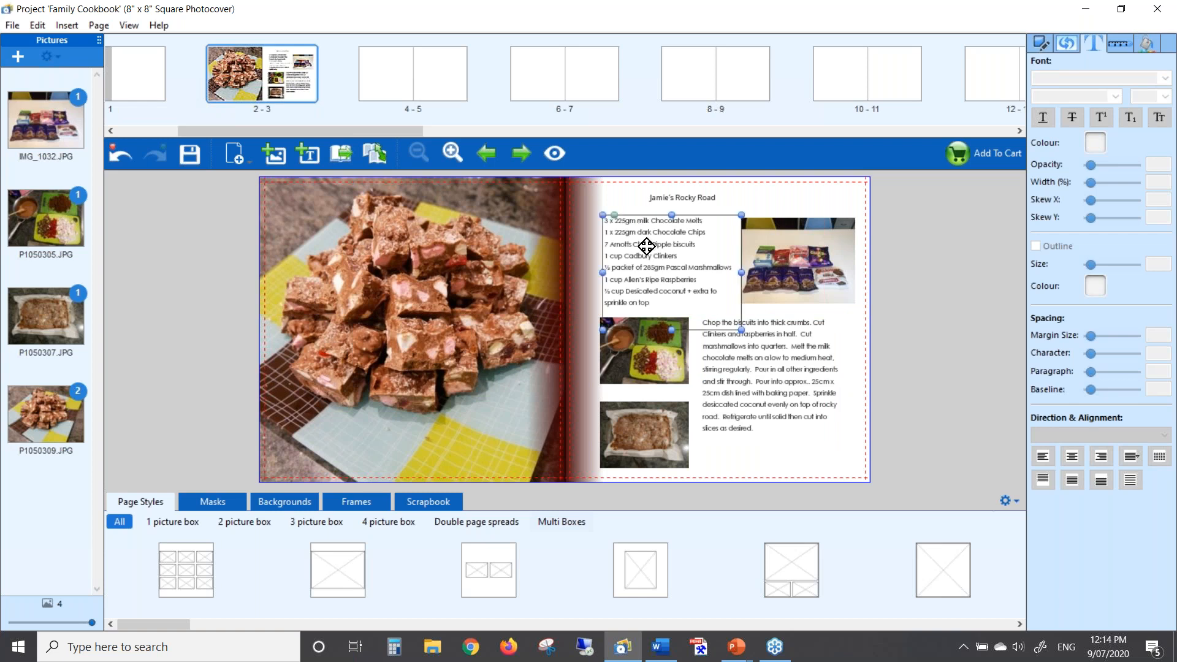
{"action": "key", "text": "Up"}
{"action": "key", "text": "Up"}
{"action": "key", "text": "Up"}
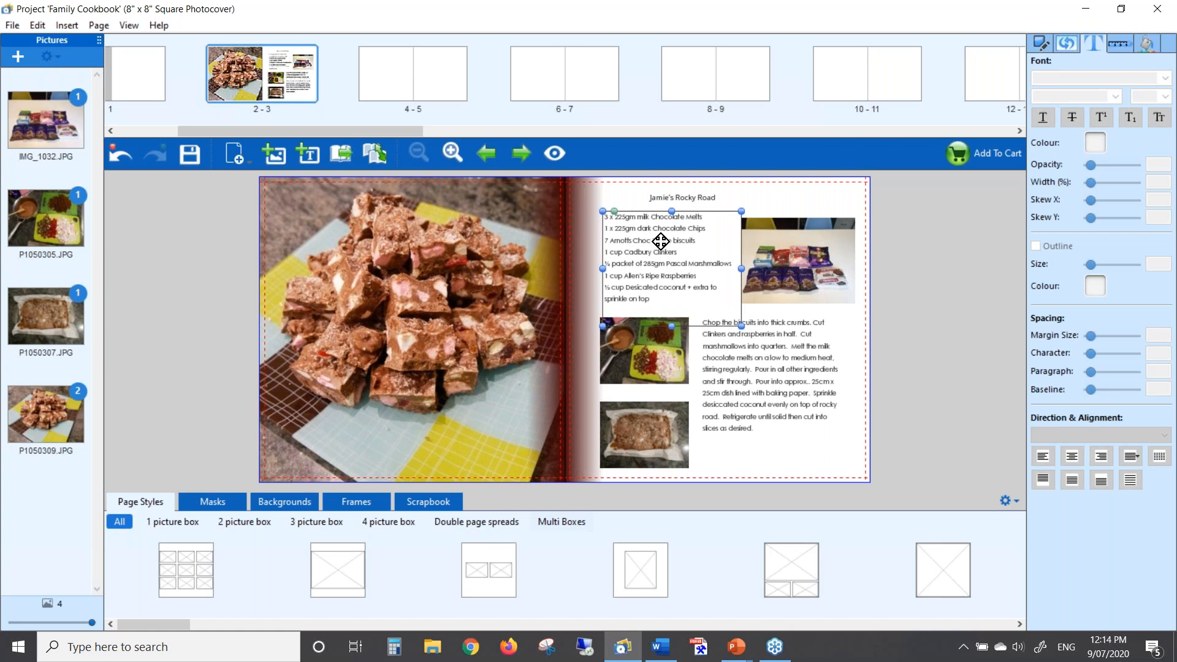
{"action": "left_click", "coordinate": [783, 245]}
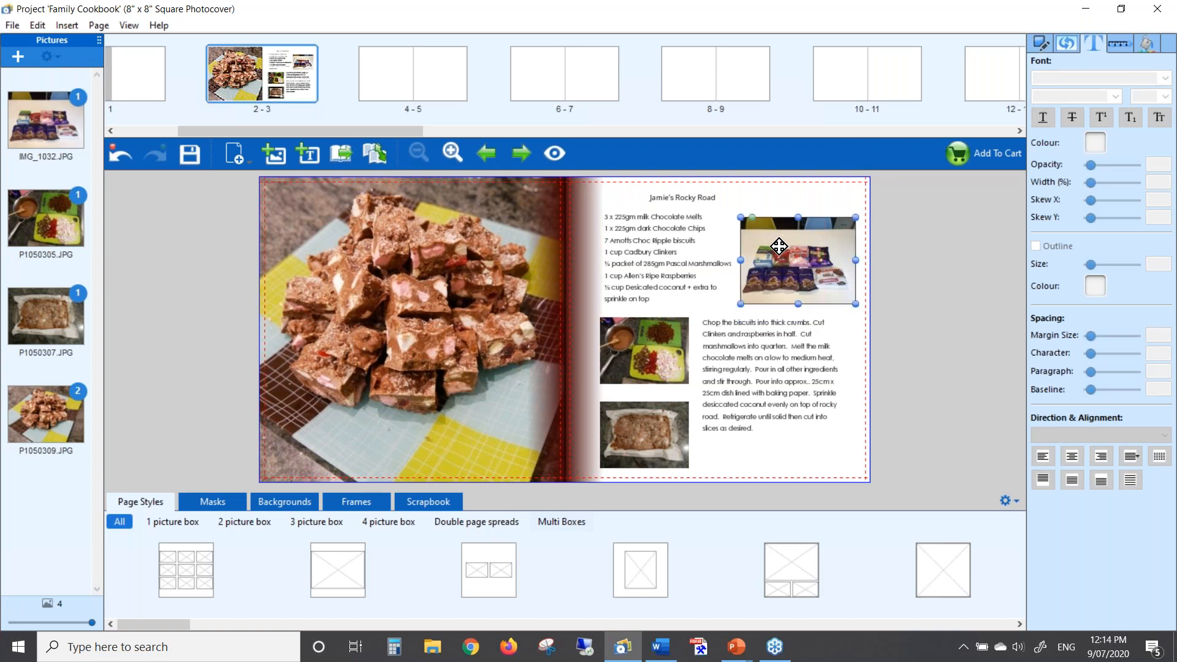
{"action": "left_click_drag", "start_coordinate": [776, 248], "coordinate": [785, 246]}
{"action": "left_click", "coordinate": [815, 456]}
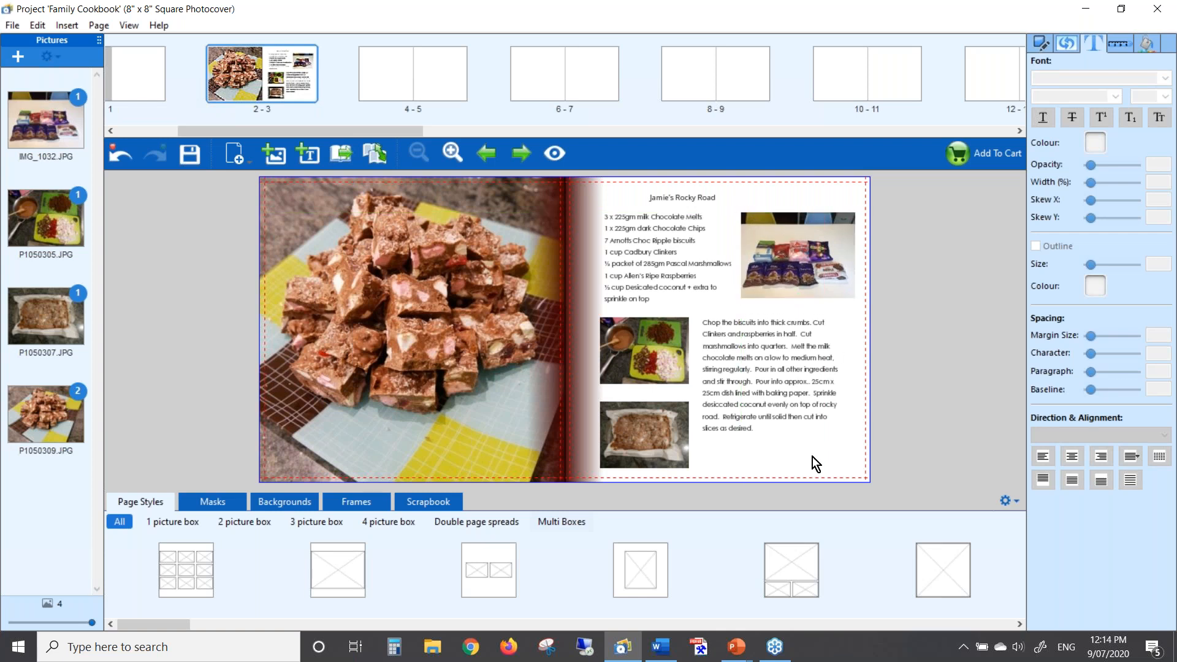
{"action": "left_click", "coordinate": [667, 251]}
{"action": "key", "text": "Up"}
{"action": "key", "text": "Up"}
{"action": "key", "text": "Up"}
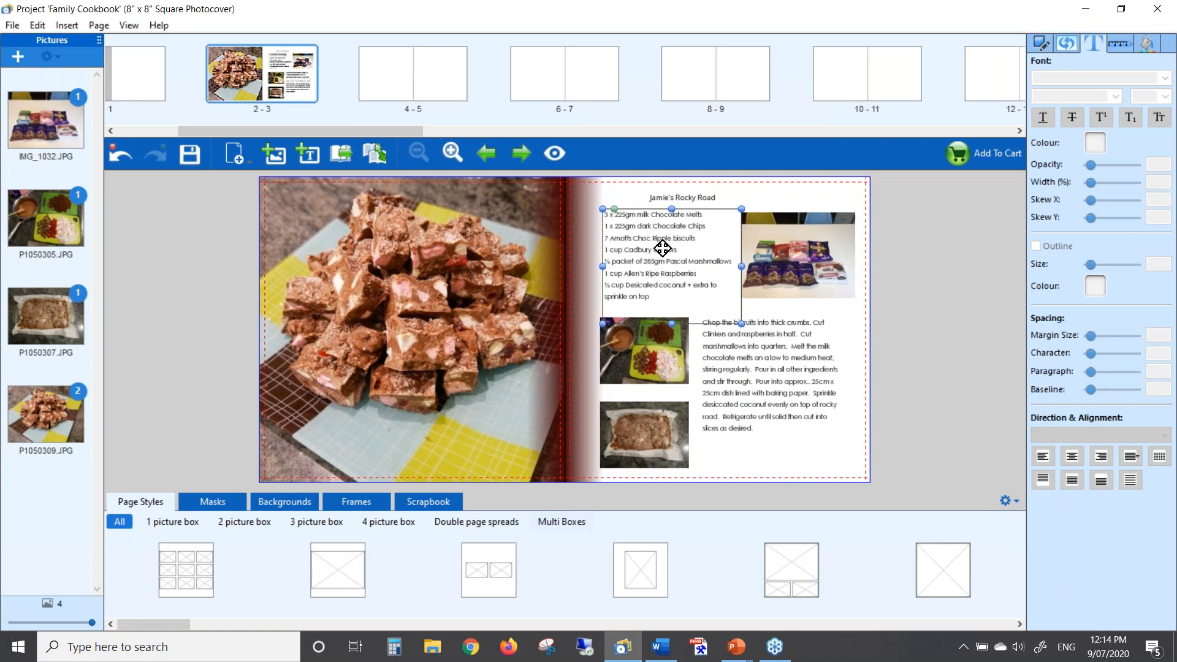
{"action": "left_click", "coordinate": [793, 196]}
{"action": "left_click", "coordinate": [802, 454]}
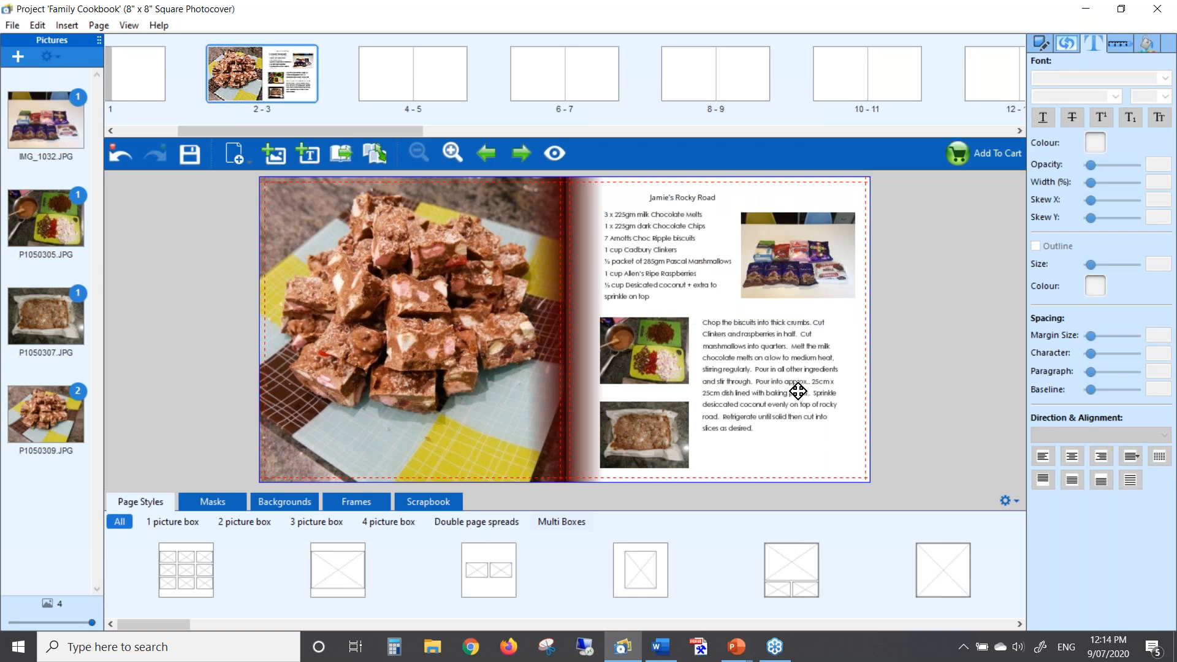
Format the 'Jamie's Rocky Road' title text in Rockwell Bold at size 24
{"action": "left_click", "coordinate": [691, 196]}
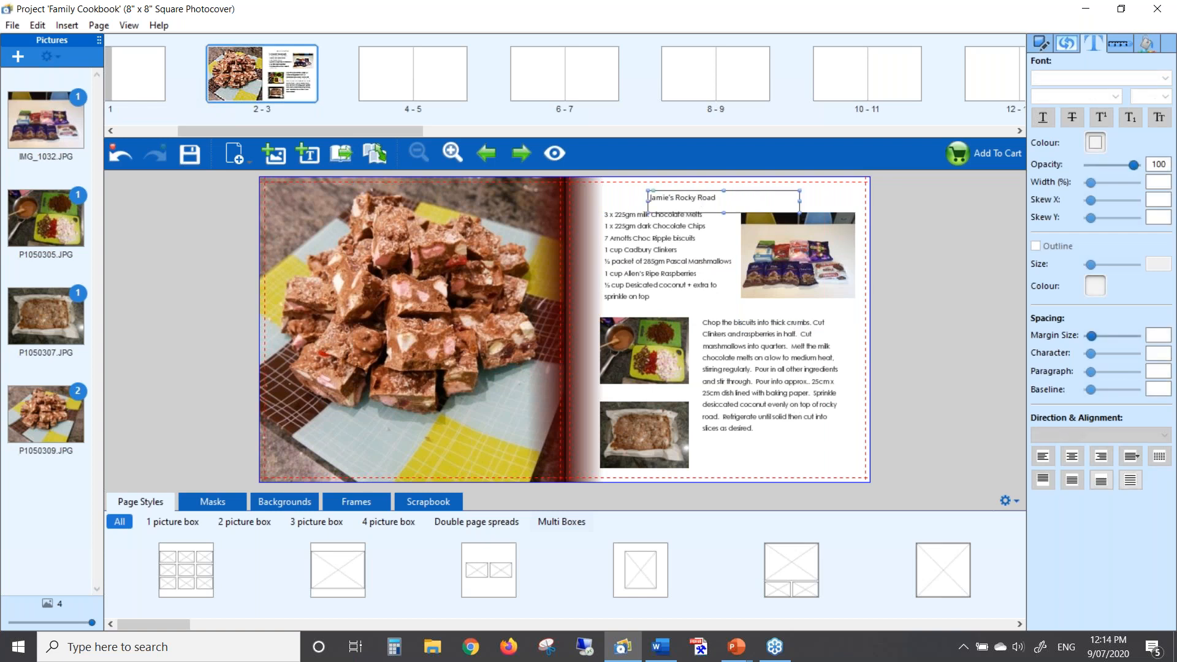
{"action": "double_click", "coordinate": [725, 197]}
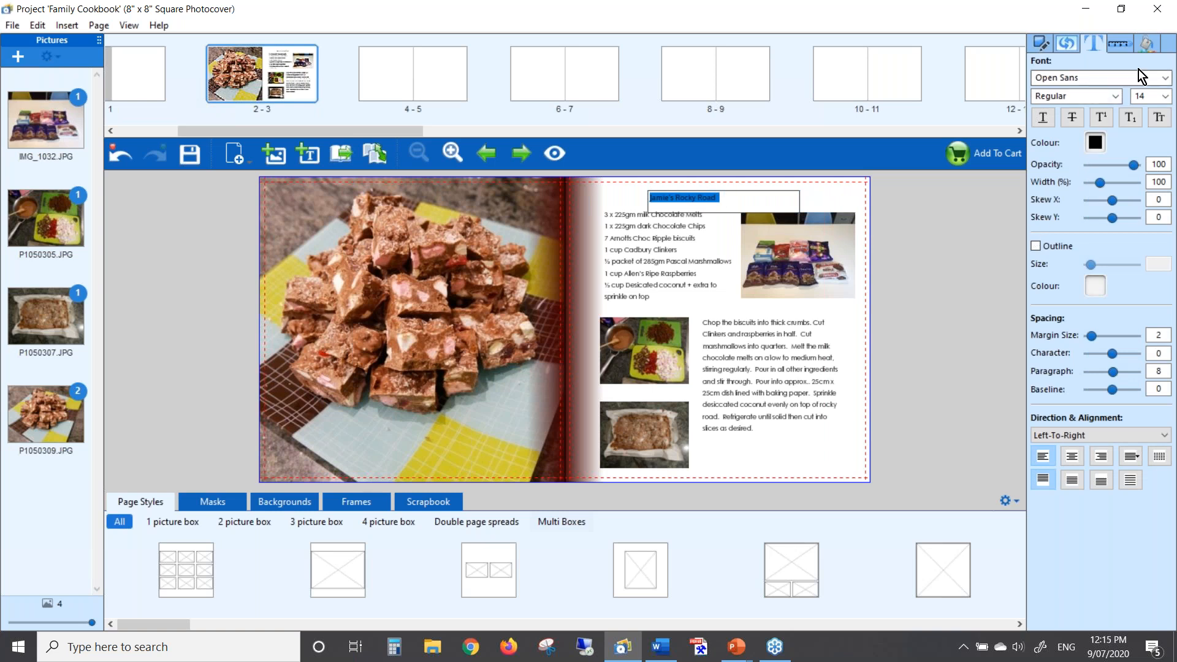
{"action": "left_click", "coordinate": [1166, 80]}
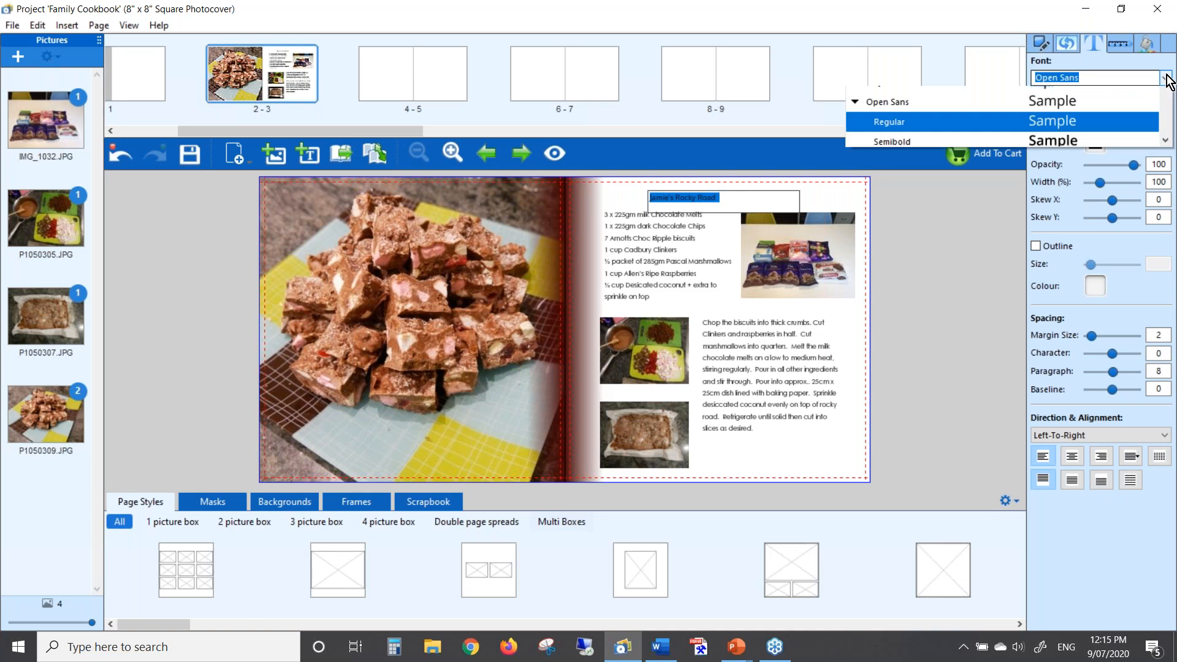
{"action": "type", "text": "r"}
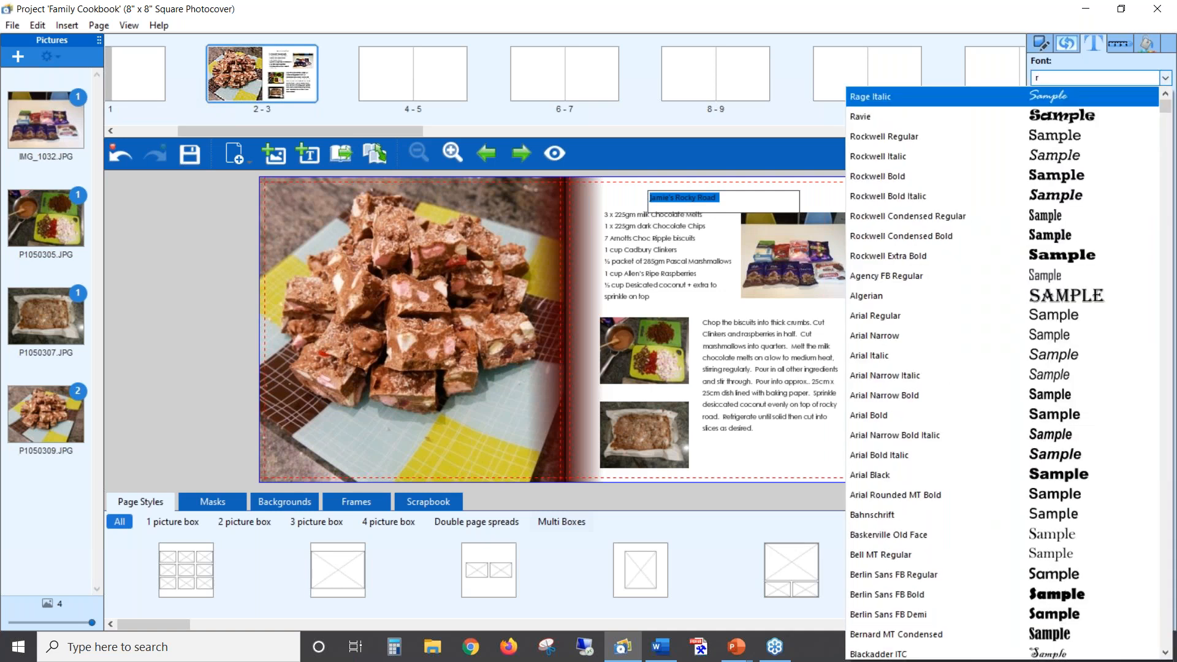
{"action": "left_click", "coordinate": [894, 178]}
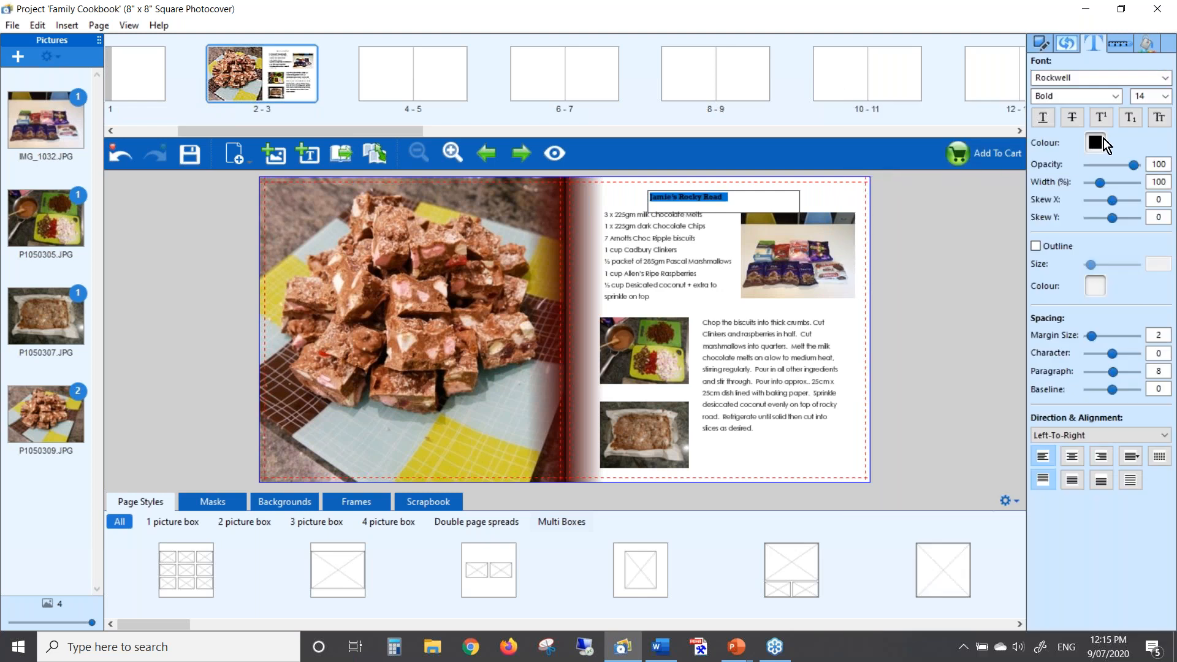
{"action": "left_click", "coordinate": [1163, 97]}
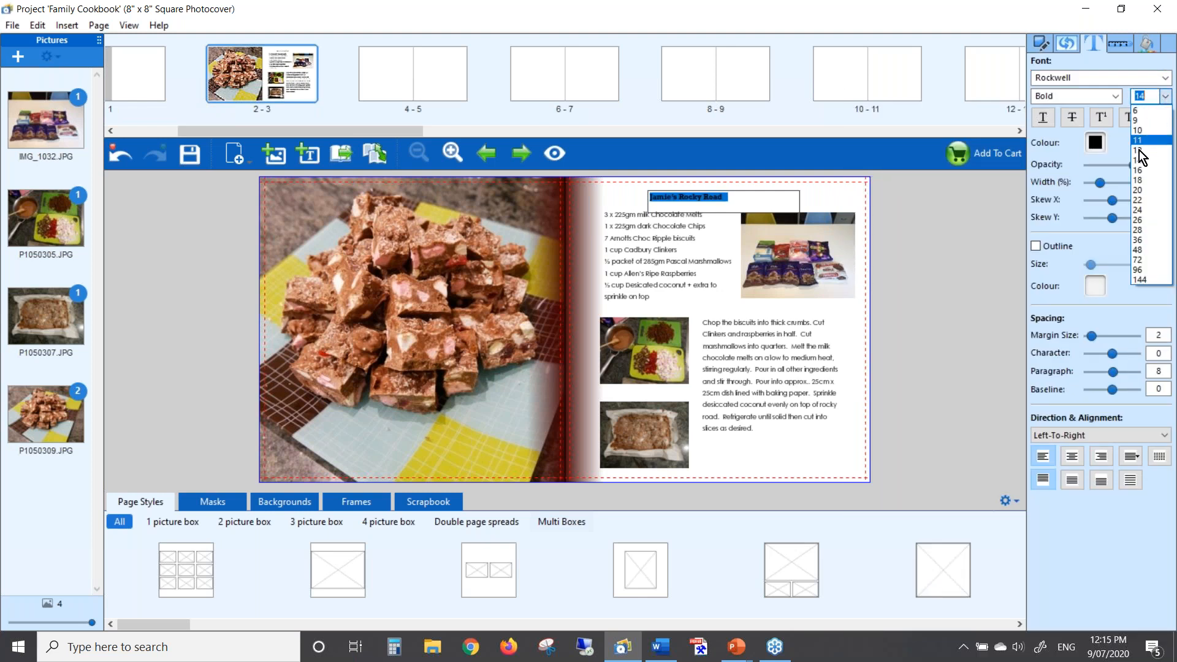
{"action": "left_click", "coordinate": [1138, 210]}
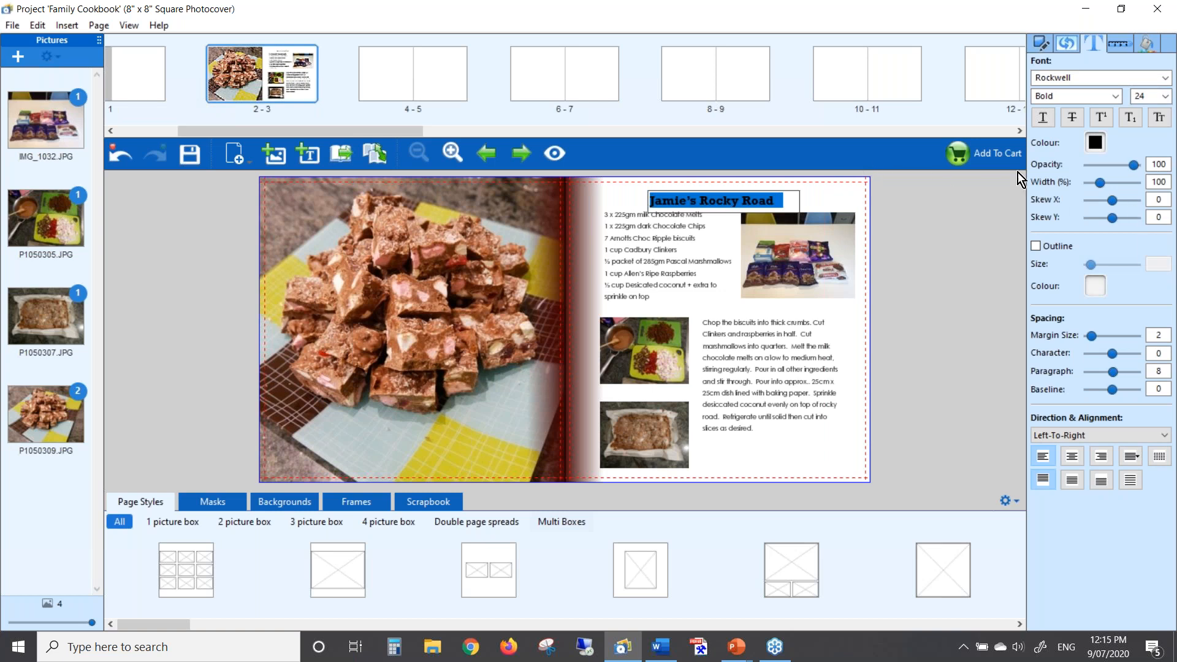
Colour the title a custom deep pink (RGB 225, 0, 113, luminance 106)
{"action": "left_click", "coordinate": [1096, 145]}
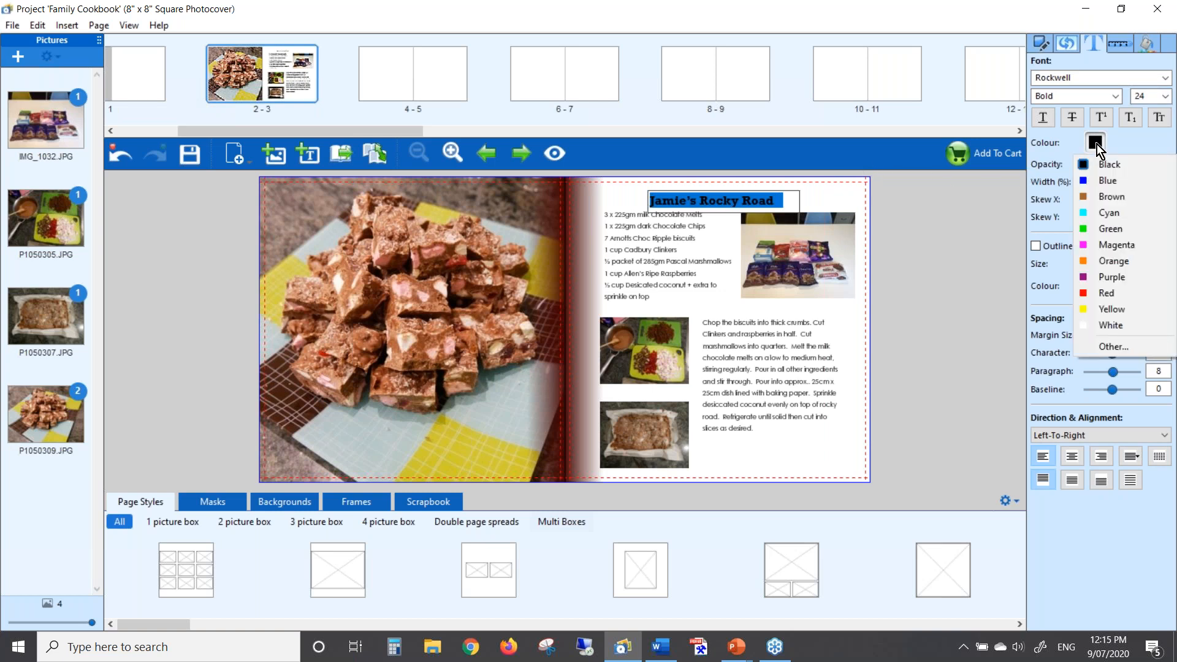
{"action": "left_click", "coordinate": [1105, 346]}
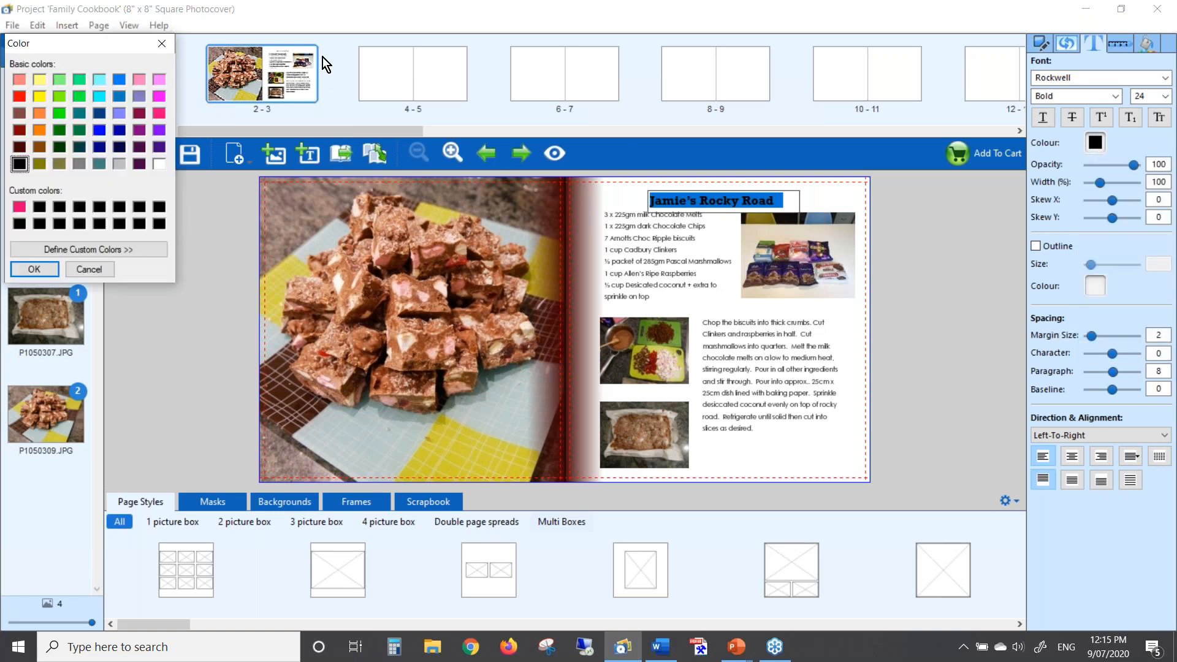
{"action": "left_click", "coordinate": [295, 37]}
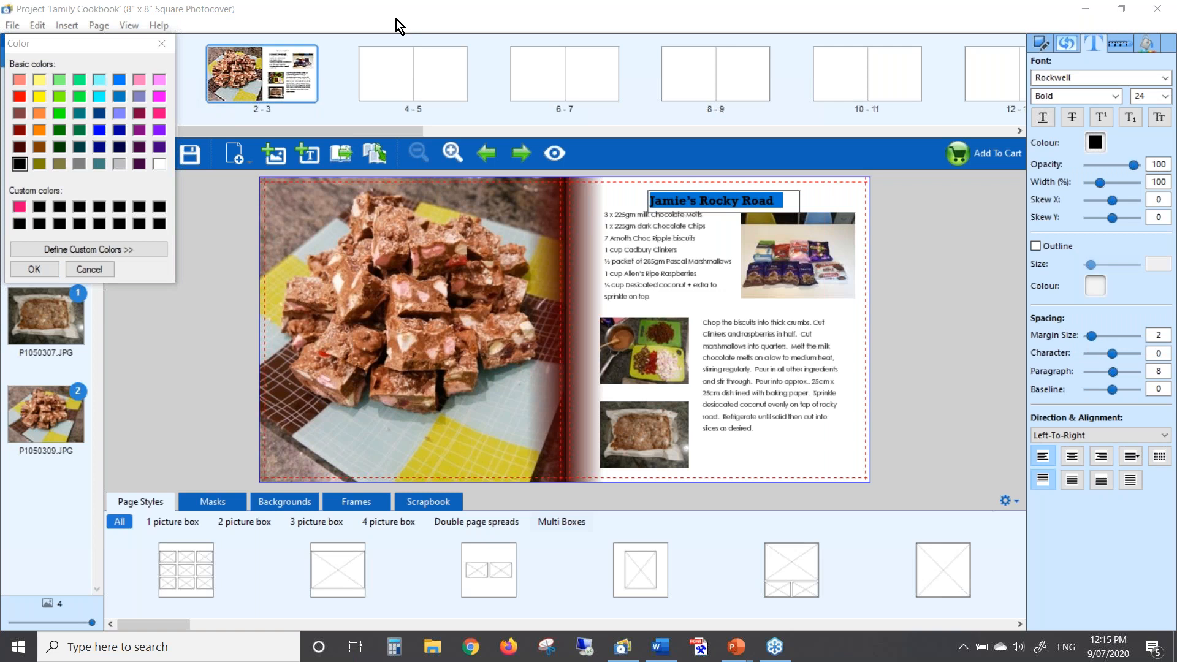
{"action": "left_click", "coordinate": [160, 113]}
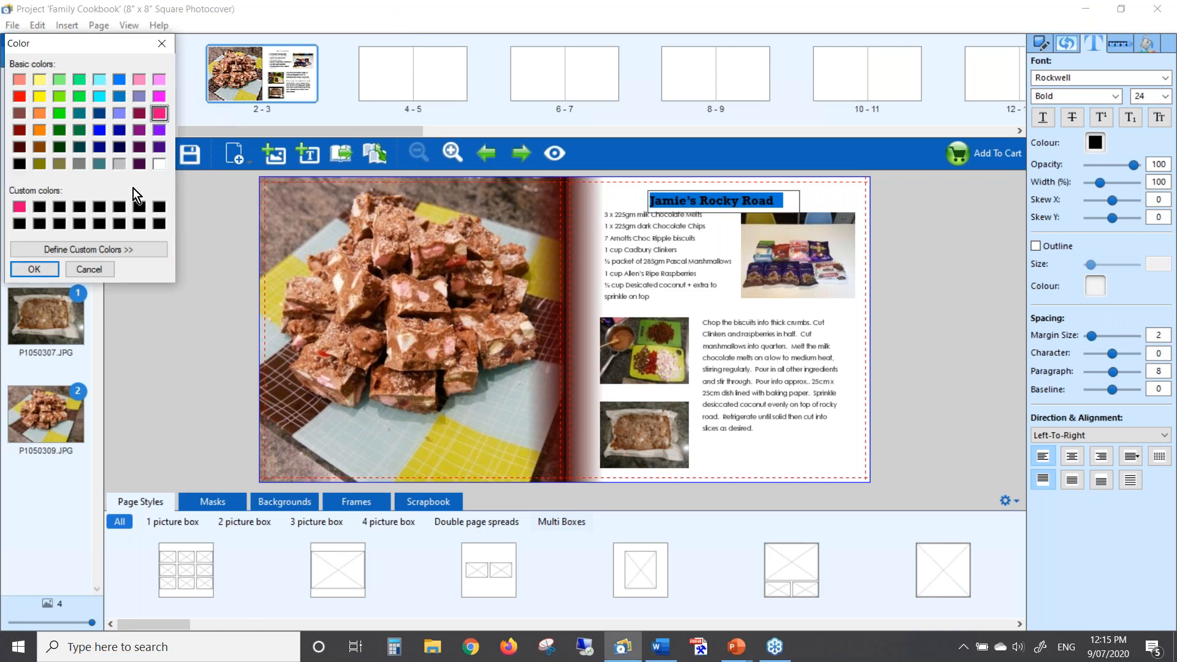
{"action": "left_click", "coordinate": [121, 251]}
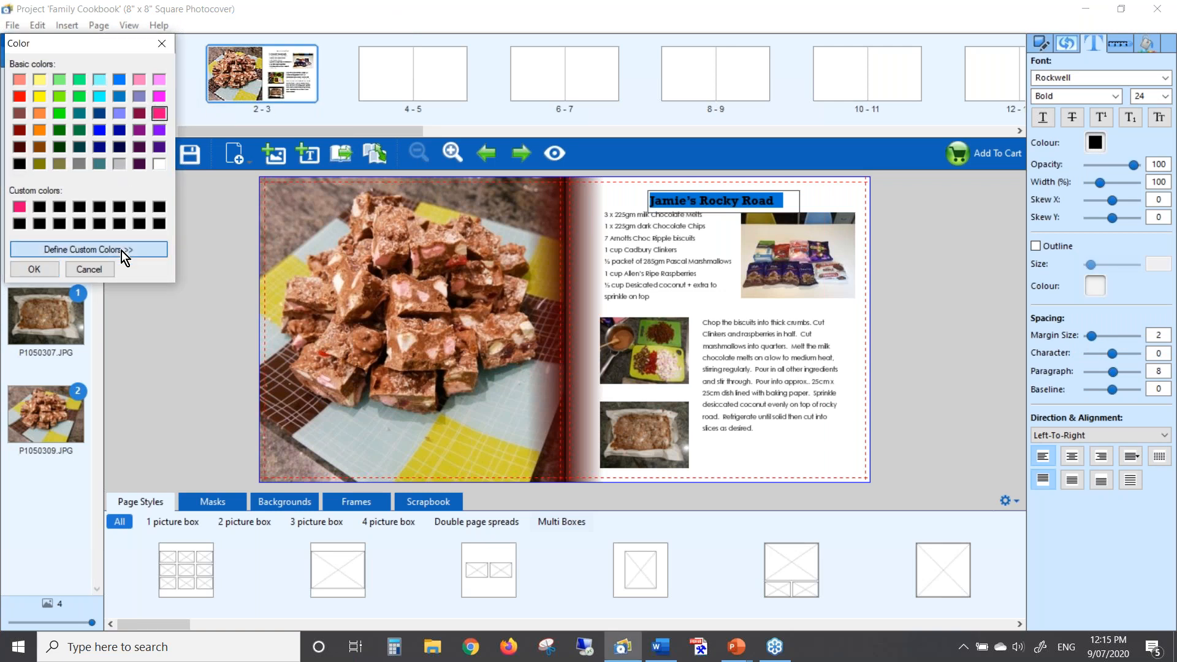
{"action": "left_click", "coordinate": [436, 42]}
{"action": "left_click", "coordinate": [341, 134]}
{"action": "left_click_drag", "start_coordinate": [341, 134], "coordinate": [337, 140]}
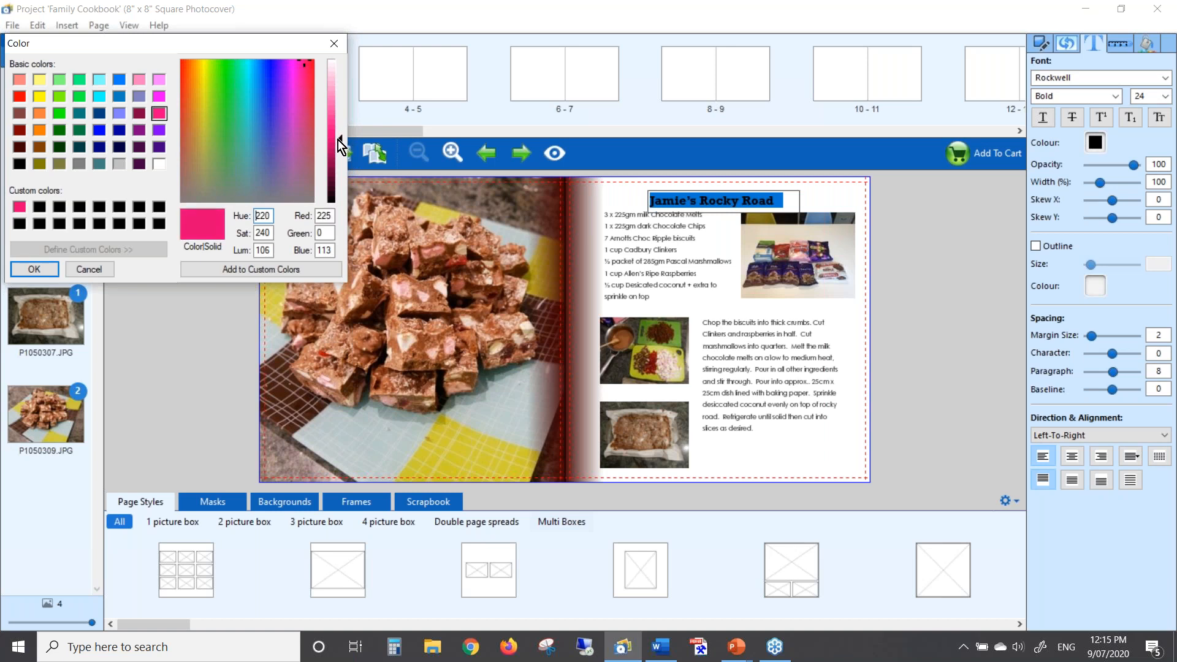
{"action": "left_click", "coordinate": [285, 267]}
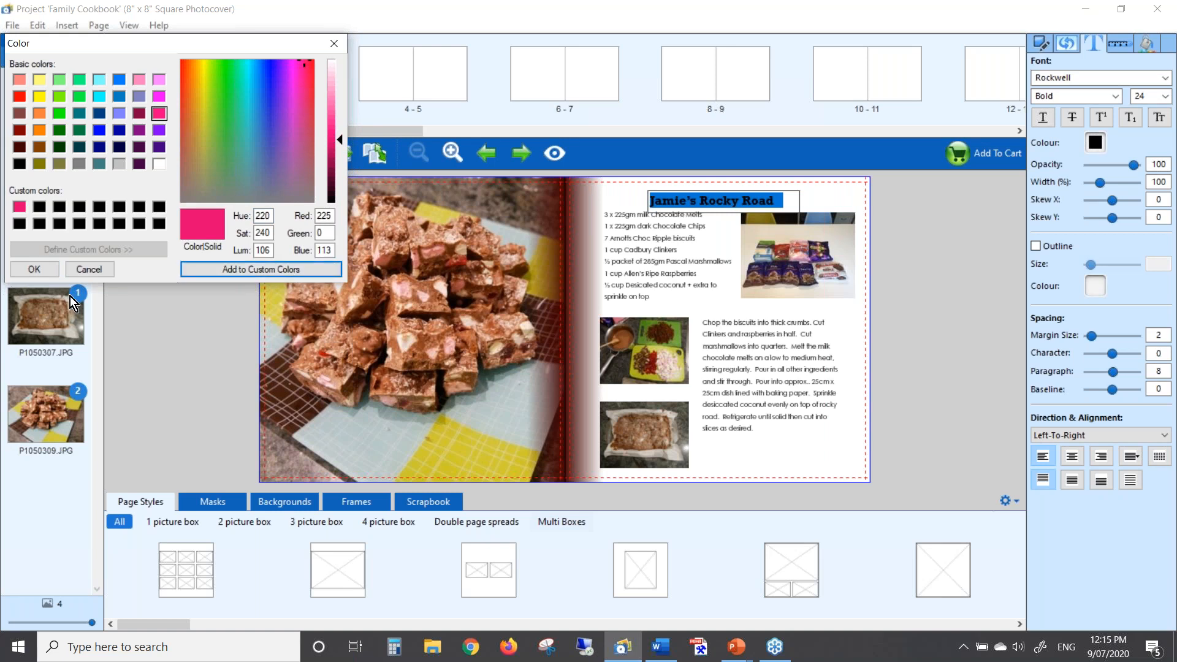
{"action": "left_click", "coordinate": [35, 269]}
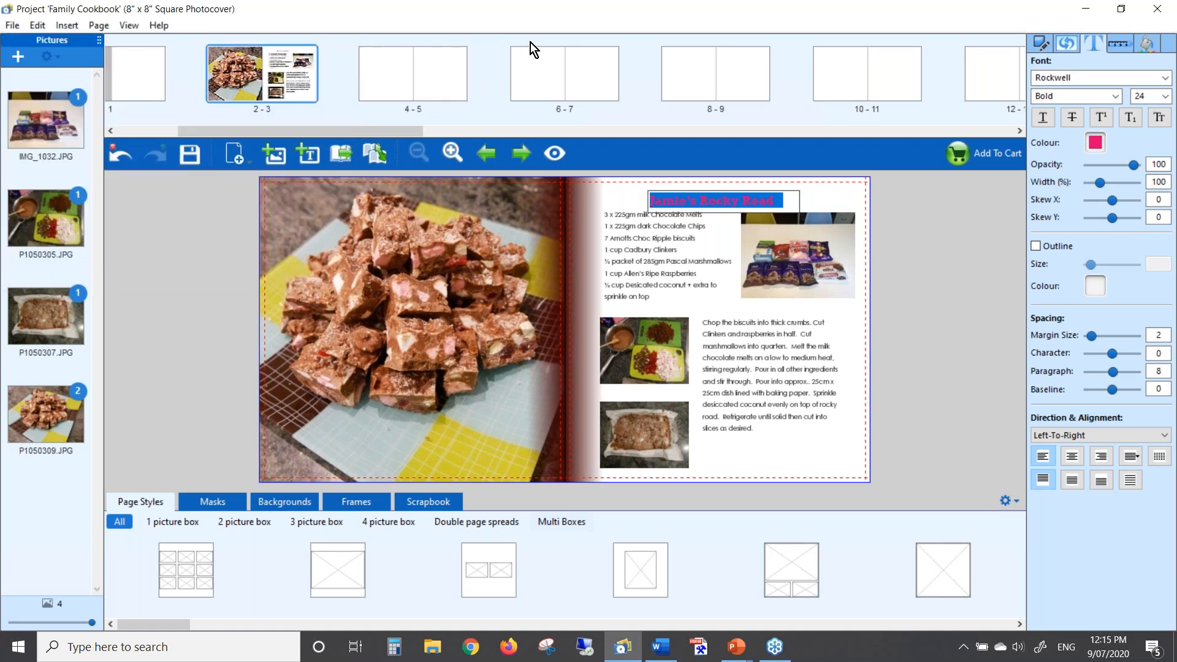
Narrow the title box to fit its text and centre it horizontally on the page
{"action": "left_click", "coordinate": [825, 193]}
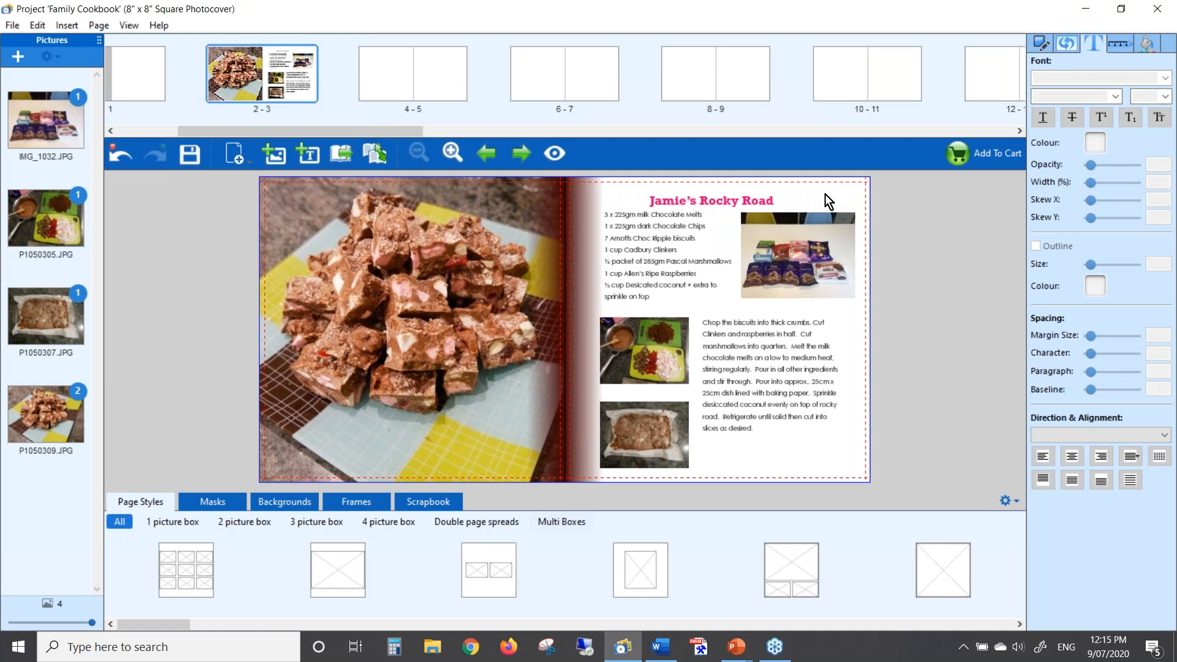
{"action": "key", "text": "Up"}
{"action": "key", "text": "Up"}
{"action": "key", "text": "Up"}
{"action": "key", "text": "Up"}
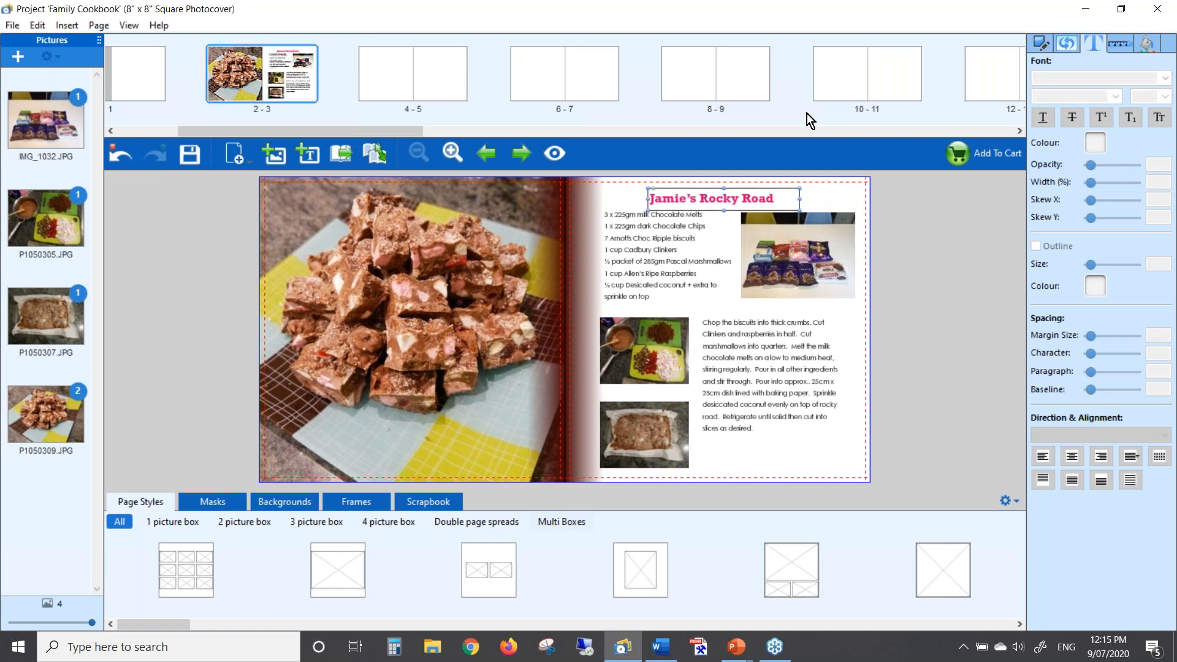
{"action": "left_click_drag", "start_coordinate": [800, 199], "coordinate": [782, 198]}
{"action": "right_click", "coordinate": [740, 201]}
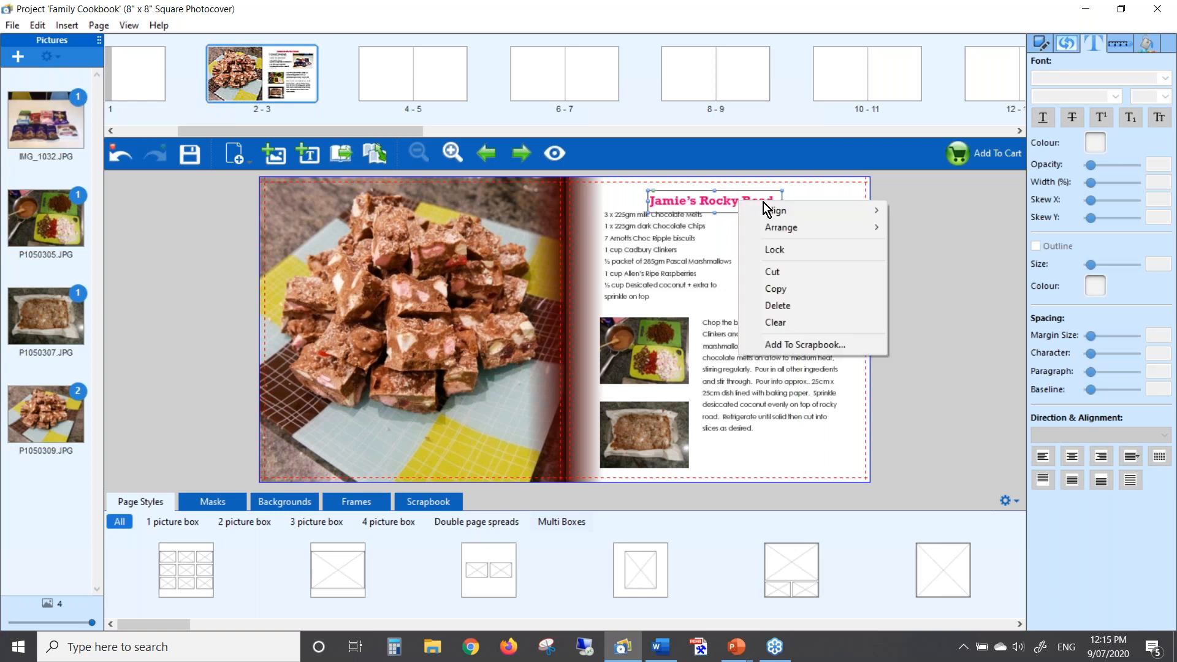
{"action": "mouse_move", "coordinate": [796, 208]}
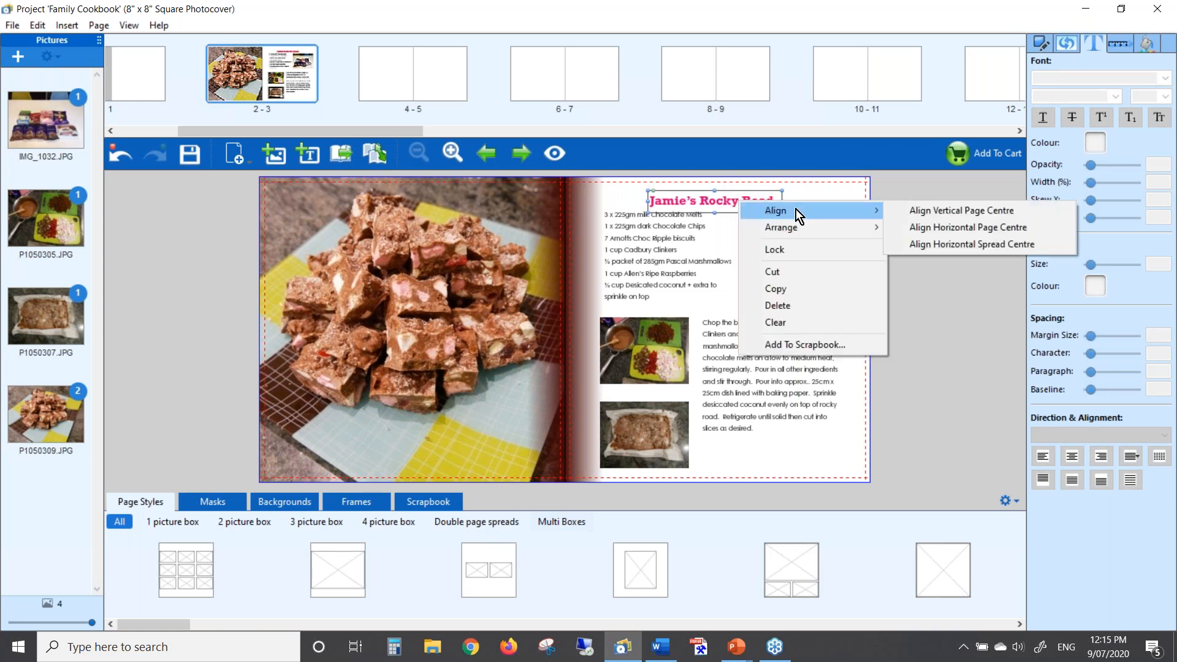
{"action": "left_click", "coordinate": [951, 227]}
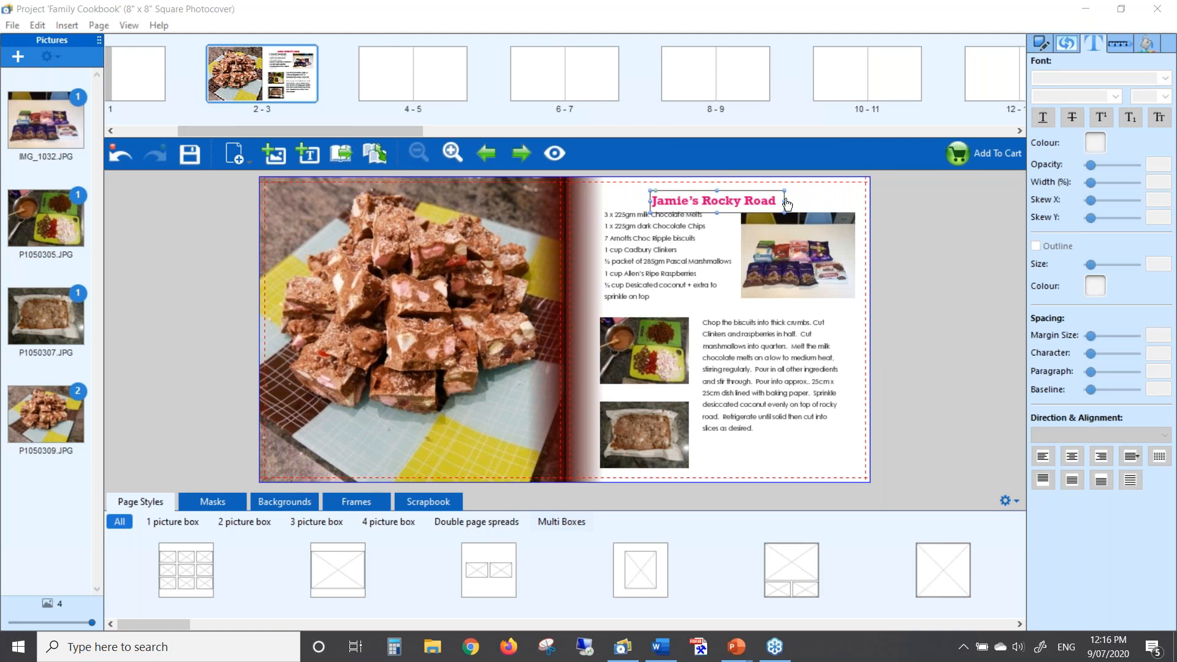
Nudge the centred title up a little further
{"action": "left_click", "coordinate": [829, 196]}
{"action": "key", "text": "Up"}
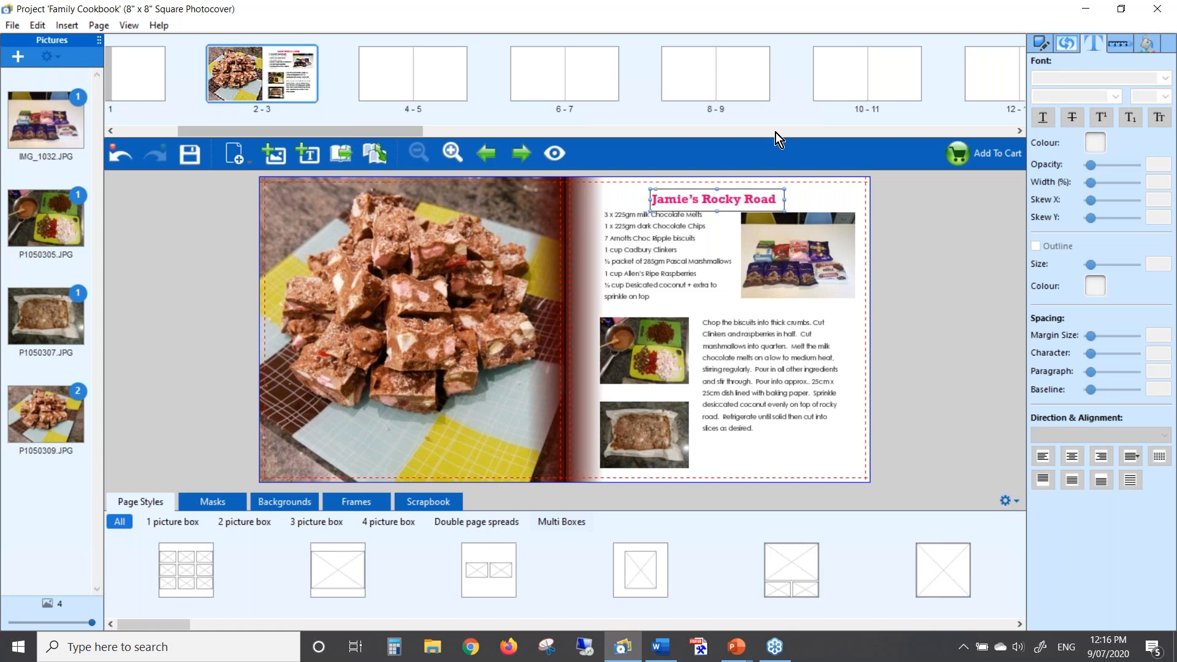
{"action": "key", "text": "Up"}
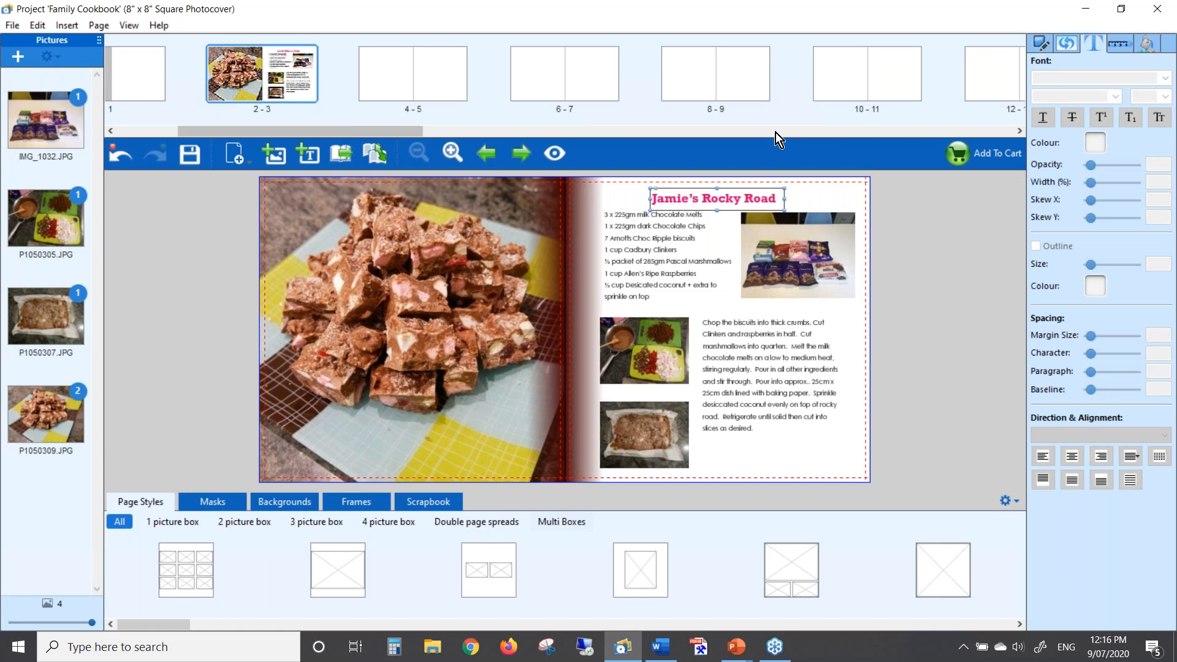
{"action": "left_click", "coordinate": [814, 204]}
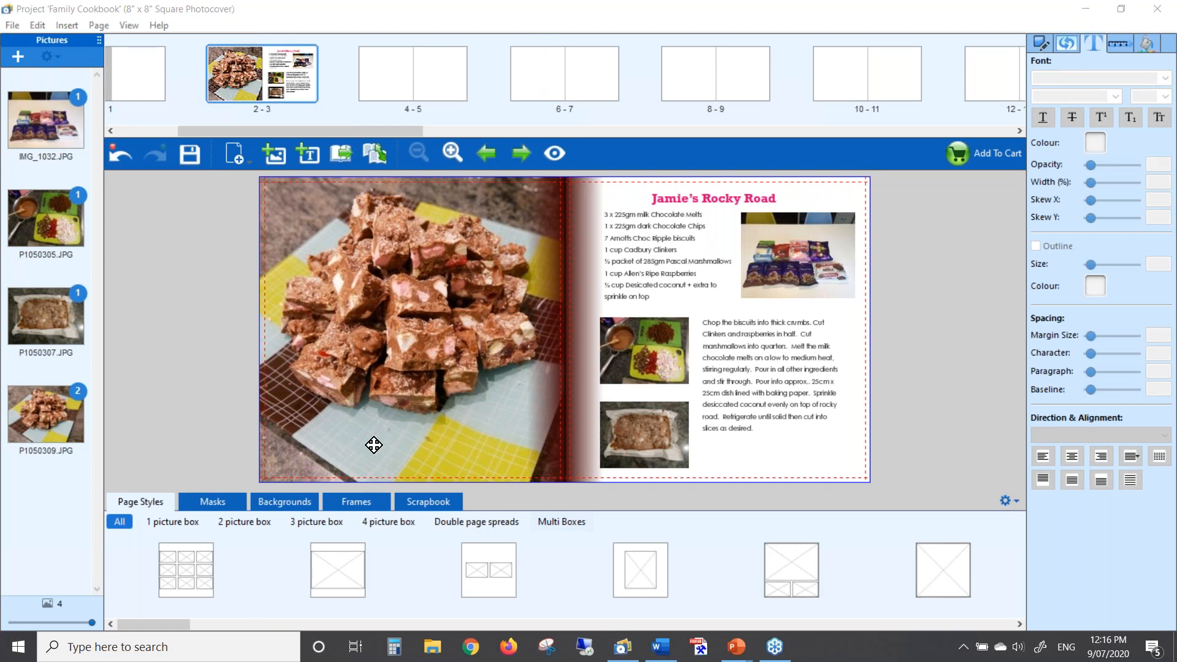
Give the right-hand recipe page a plain pink background
{"action": "left_click", "coordinate": [287, 502]}
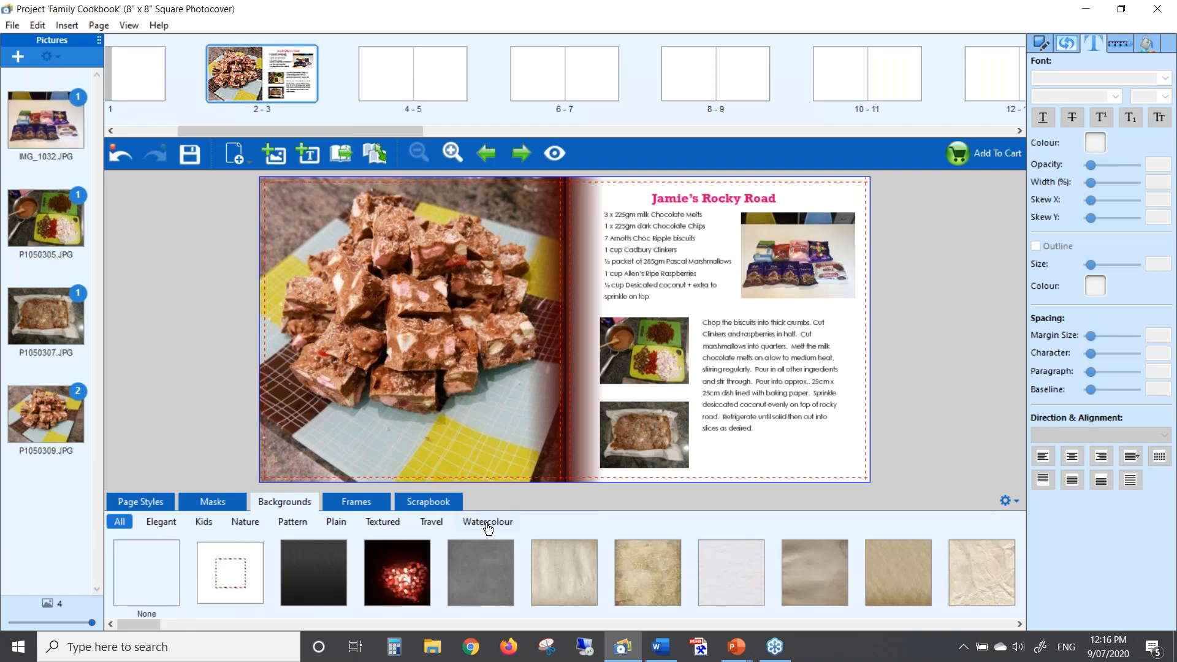
{"action": "left_click", "coordinate": [336, 524]}
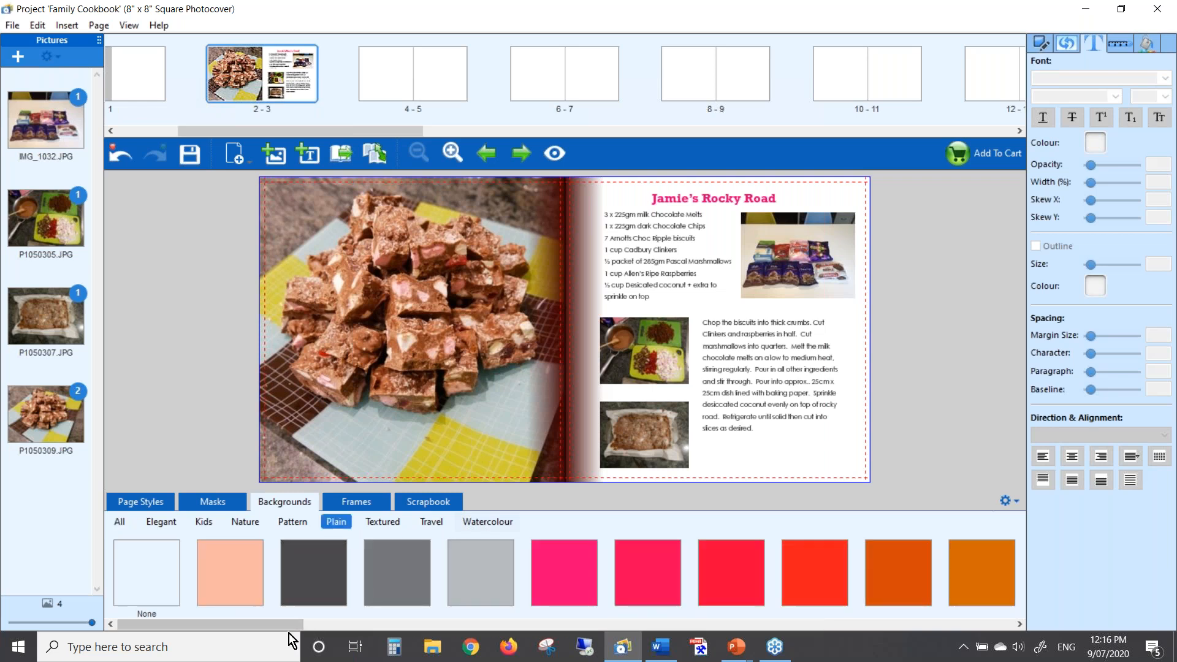
{"action": "left_click_drag", "start_coordinate": [288, 626], "coordinate": [1008, 632]}
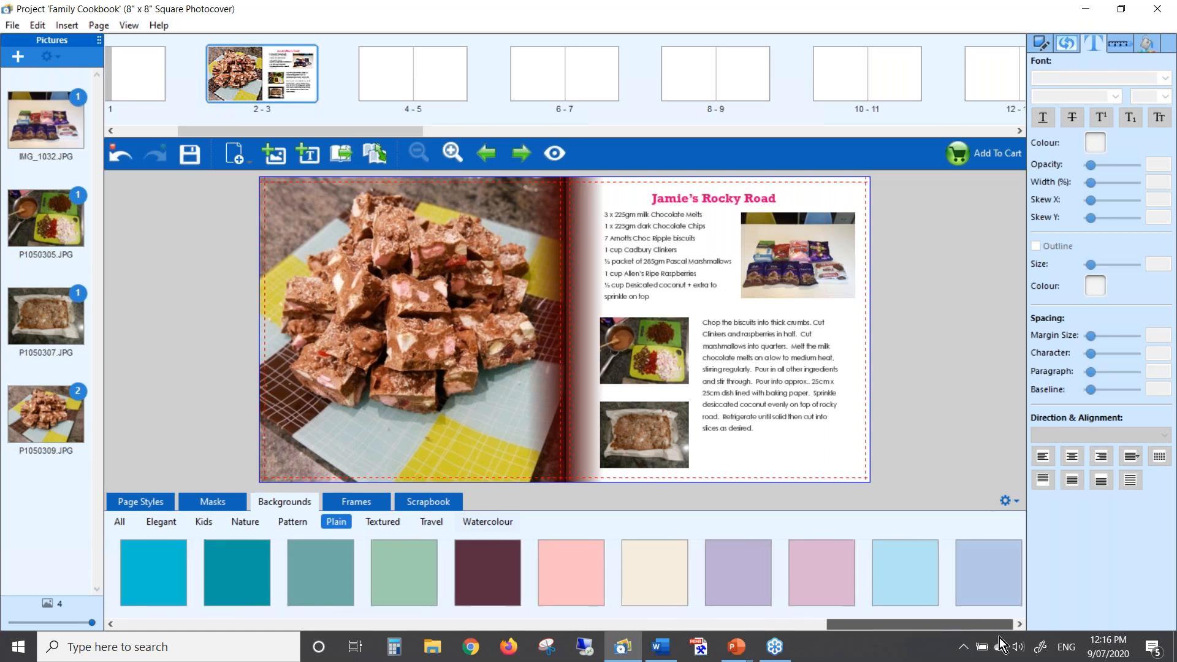
{"action": "left_click_drag", "start_coordinate": [562, 559], "coordinate": [725, 374]}
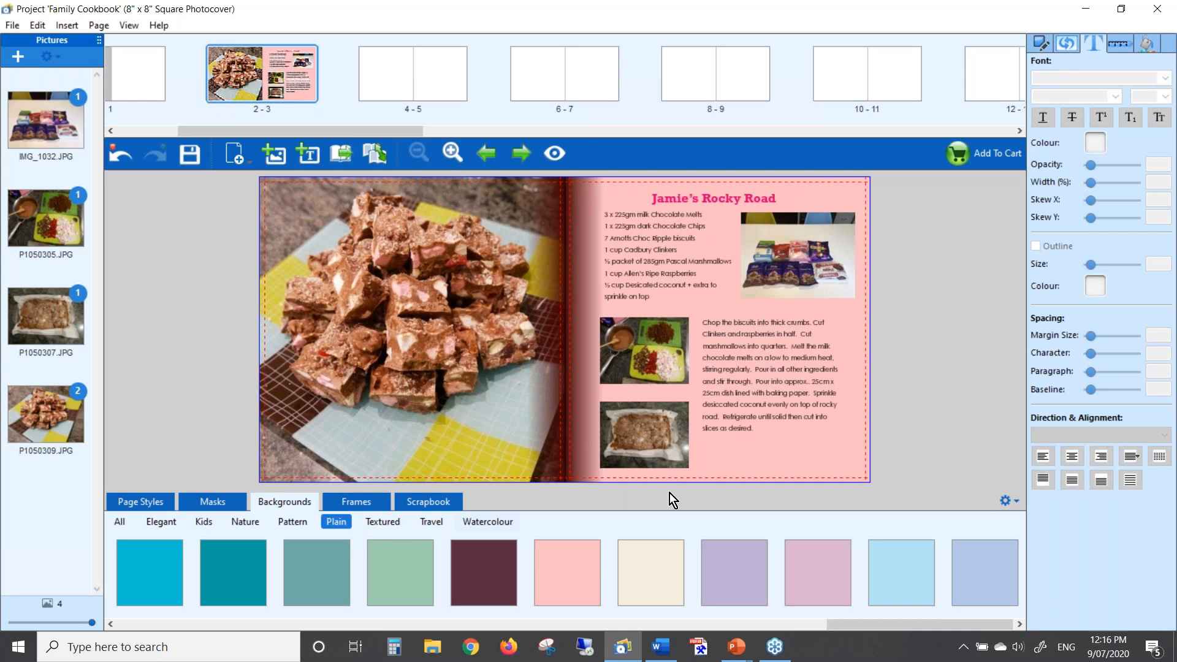
Try a pale paper background, then apply None to leave the page white
{"action": "left_click", "coordinate": [122, 524]}
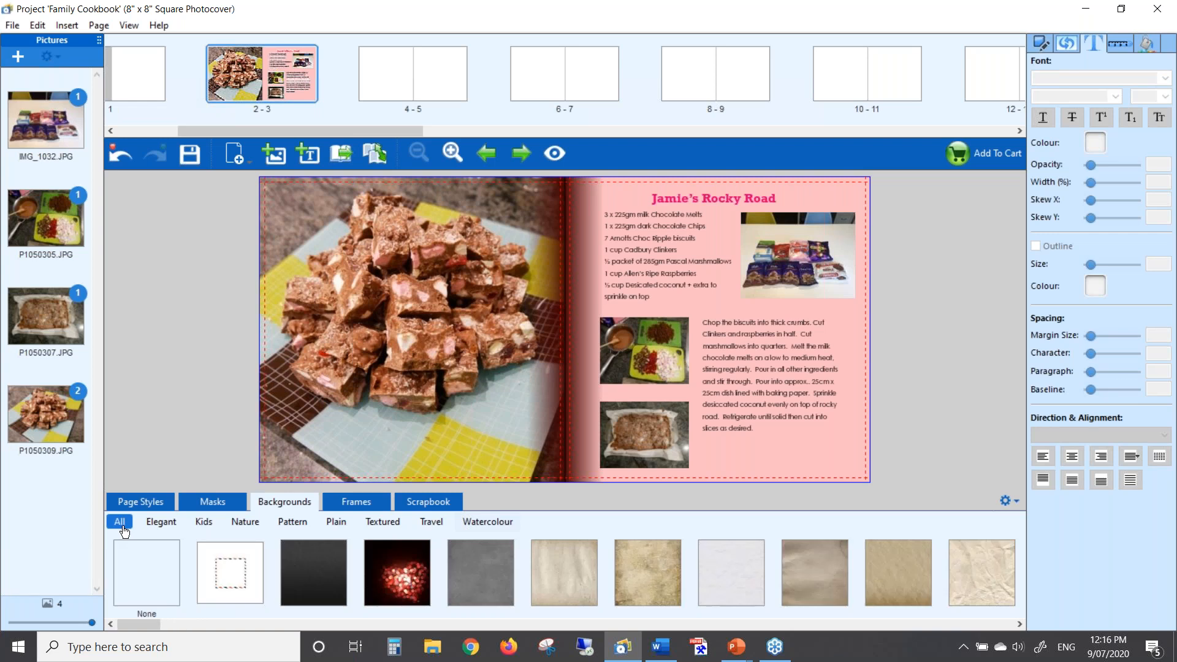
{"action": "mouse_move", "coordinate": [150, 623]}
{"action": "left_mouse_down"}
{"action": "mouse_move", "coordinate": [173, 624]}
{"action": "mouse_move", "coordinate": [138, 617]}
{"action": "left_mouse_up"}
{"action": "left_click_drag", "start_coordinate": [731, 586], "coordinate": [746, 412]}
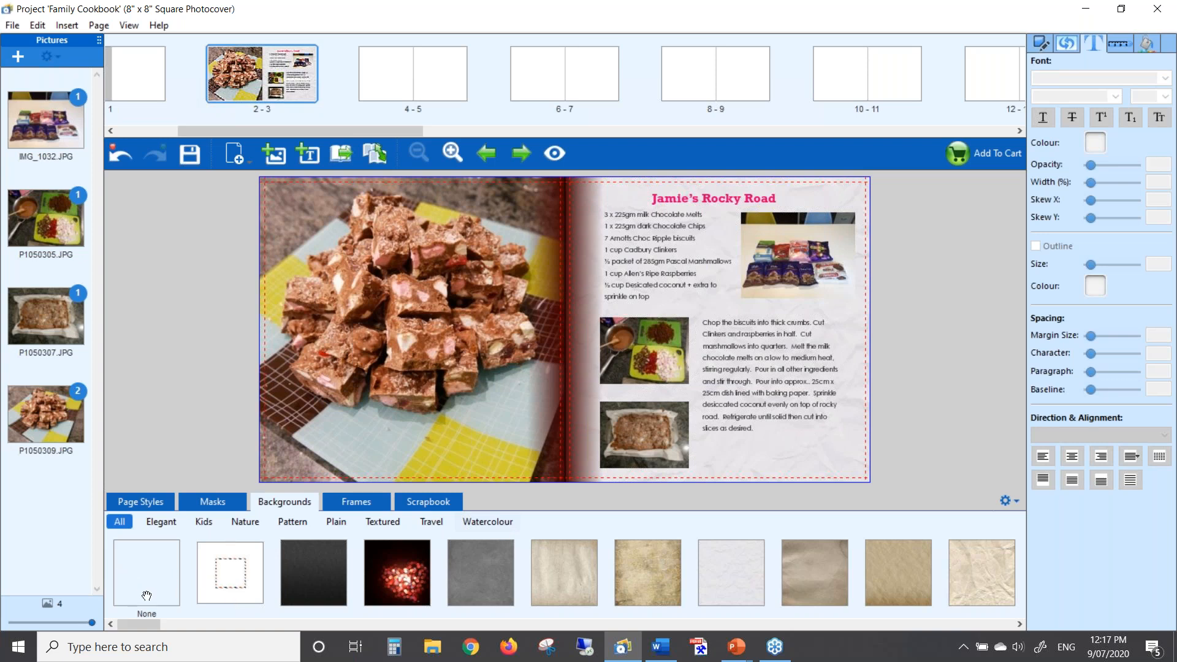
{"action": "left_click_drag", "start_coordinate": [151, 580], "coordinate": [760, 400]}
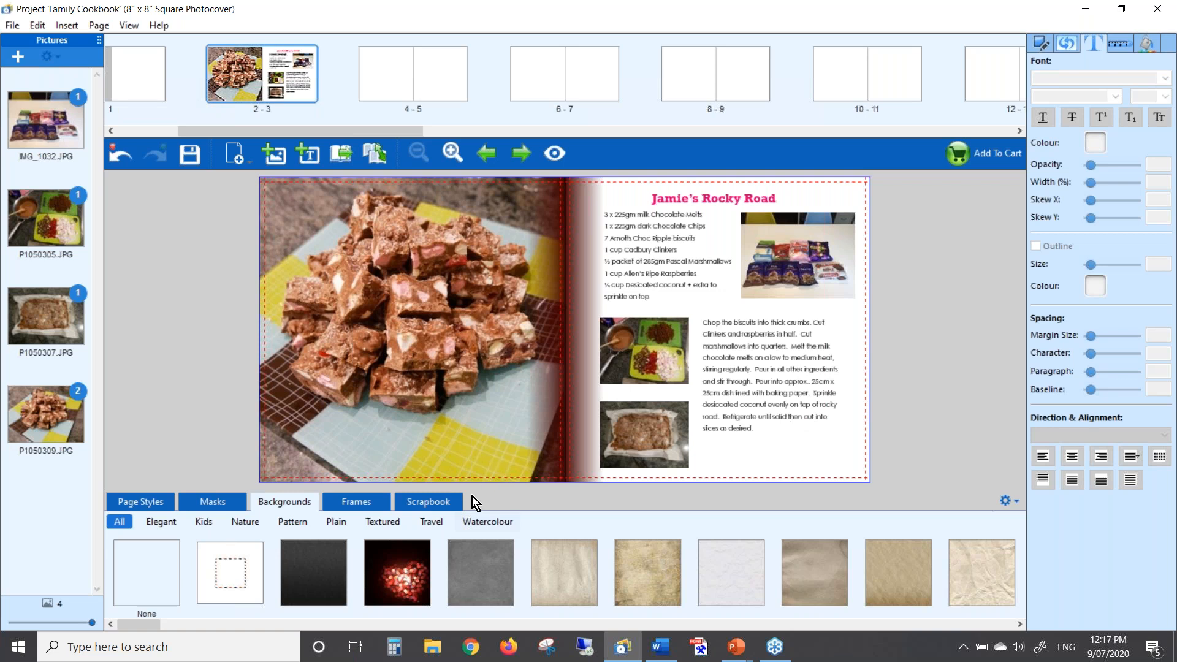
Put the pink Cute frame on the ingredients, cooking and baking-pan photos on page 3
{"action": "left_click", "coordinate": [358, 504]}
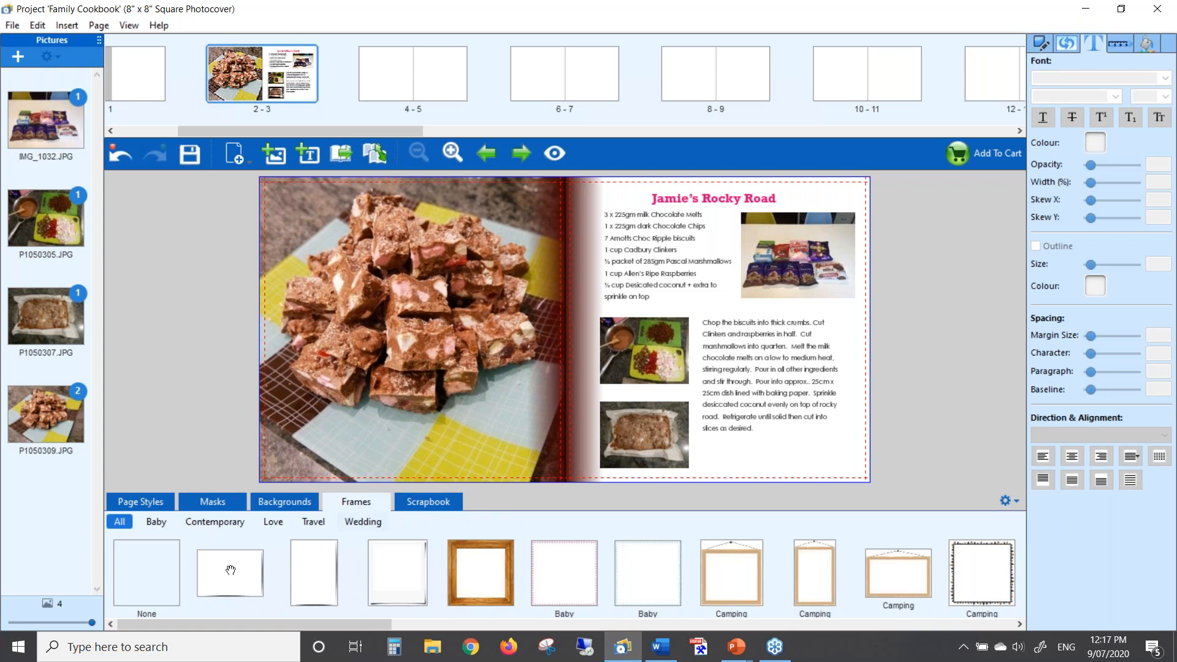
{"action": "left_click_drag", "start_coordinate": [232, 570], "coordinate": [809, 251]}
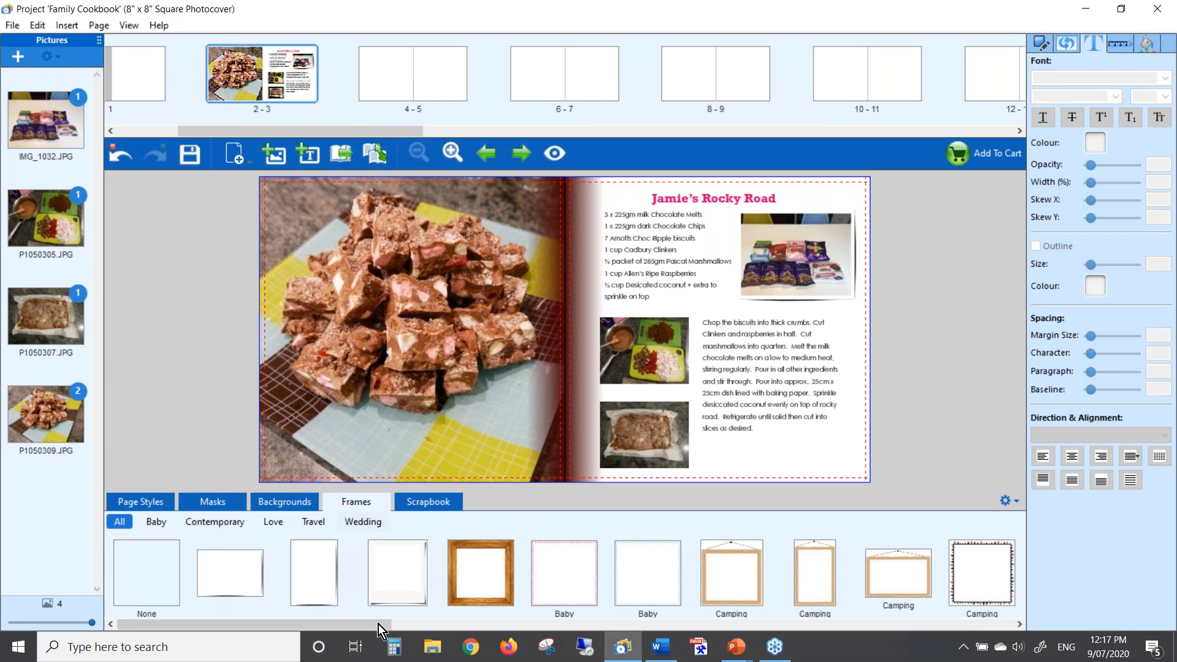
{"action": "left_click_drag", "start_coordinate": [373, 627], "coordinate": [730, 635]}
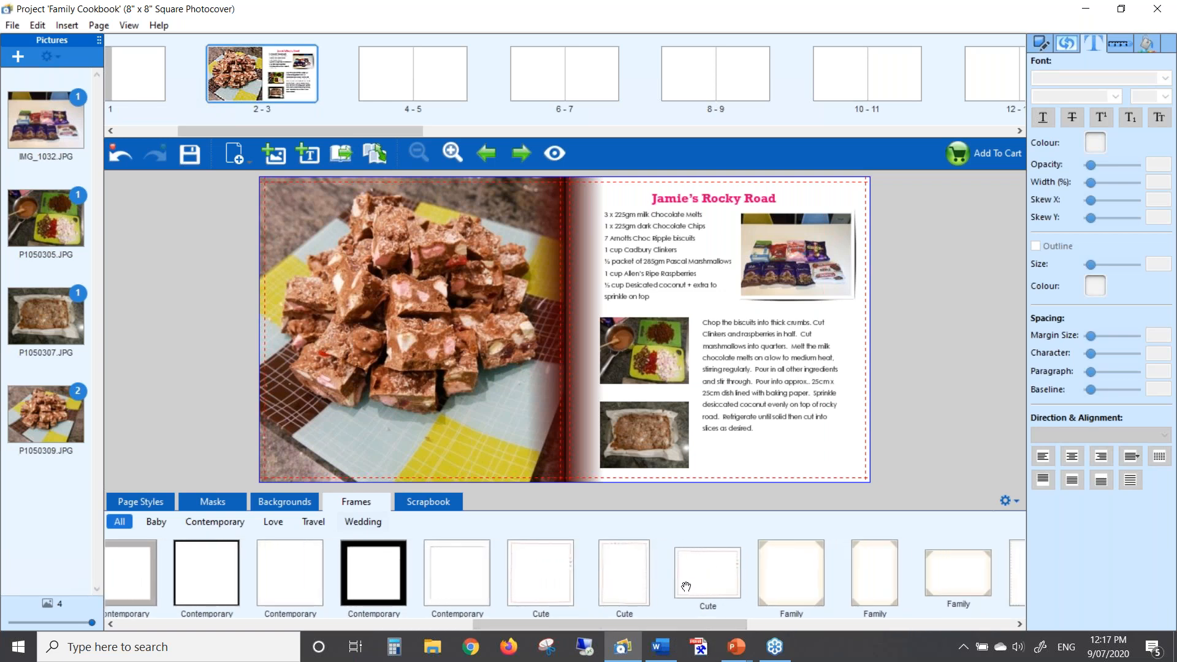
{"action": "left_click_drag", "start_coordinate": [624, 573], "coordinate": [803, 274]}
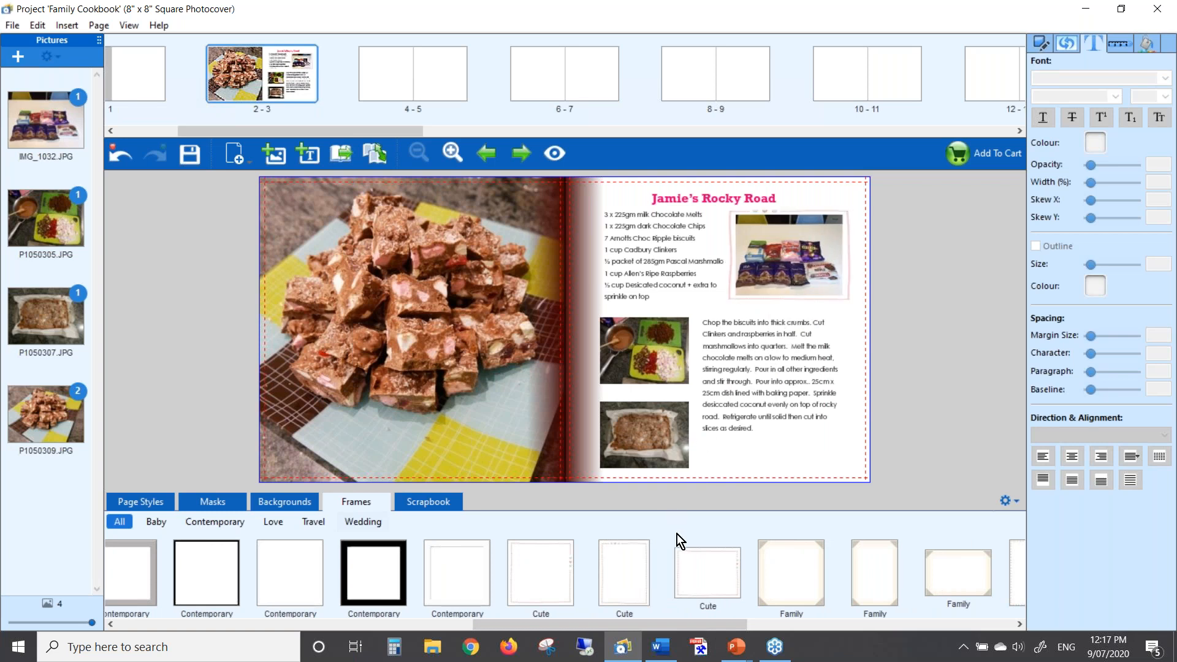
{"action": "left_click_drag", "start_coordinate": [694, 571], "coordinate": [654, 357]}
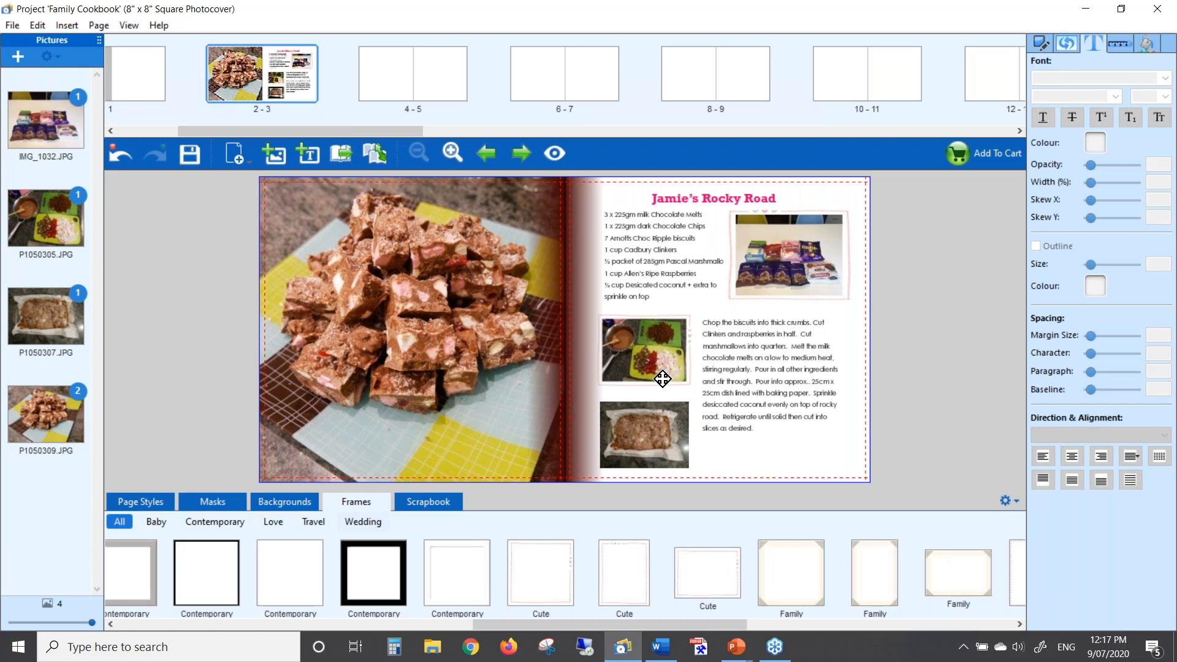
{"action": "left_click_drag", "start_coordinate": [700, 576], "coordinate": [650, 437]}
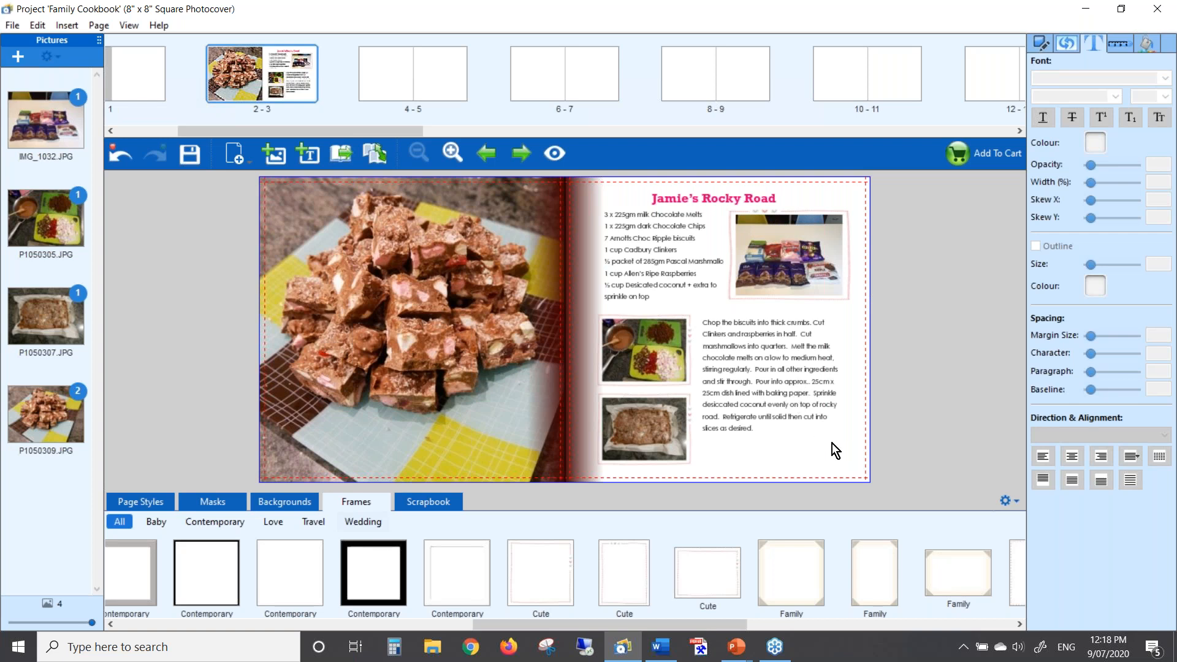
Place the pink double-banner sticker from the Scrapbooking category near the bottom of the rocky road photo
{"action": "left_click", "coordinate": [441, 501]}
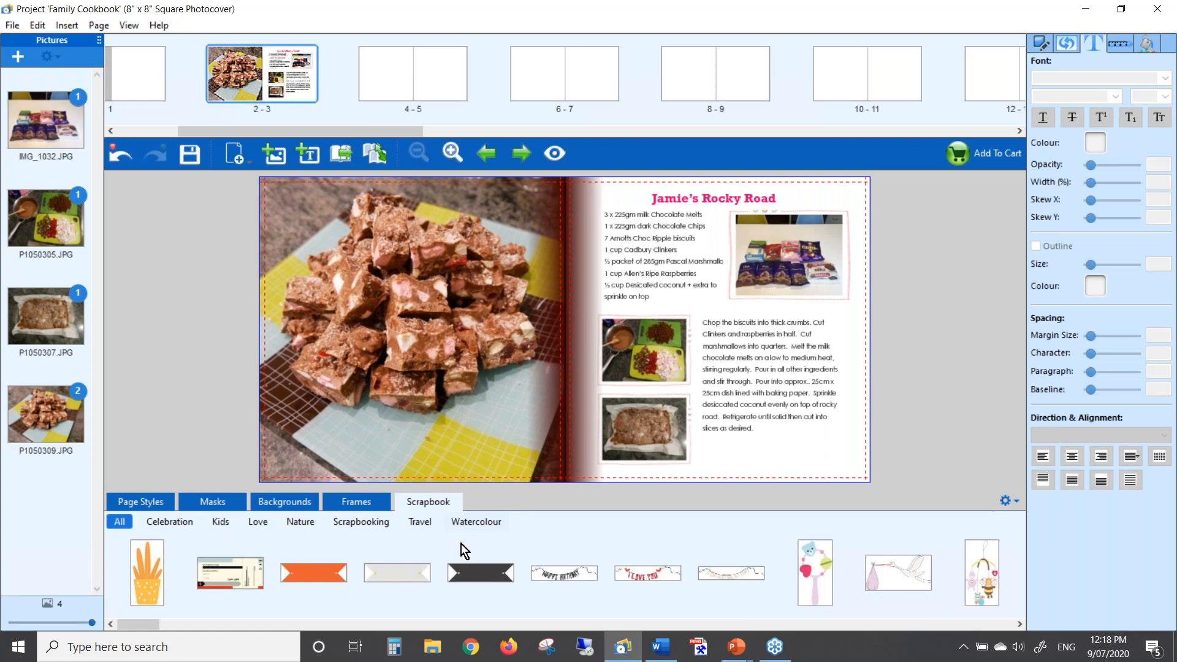
{"action": "left_click", "coordinate": [185, 528]}
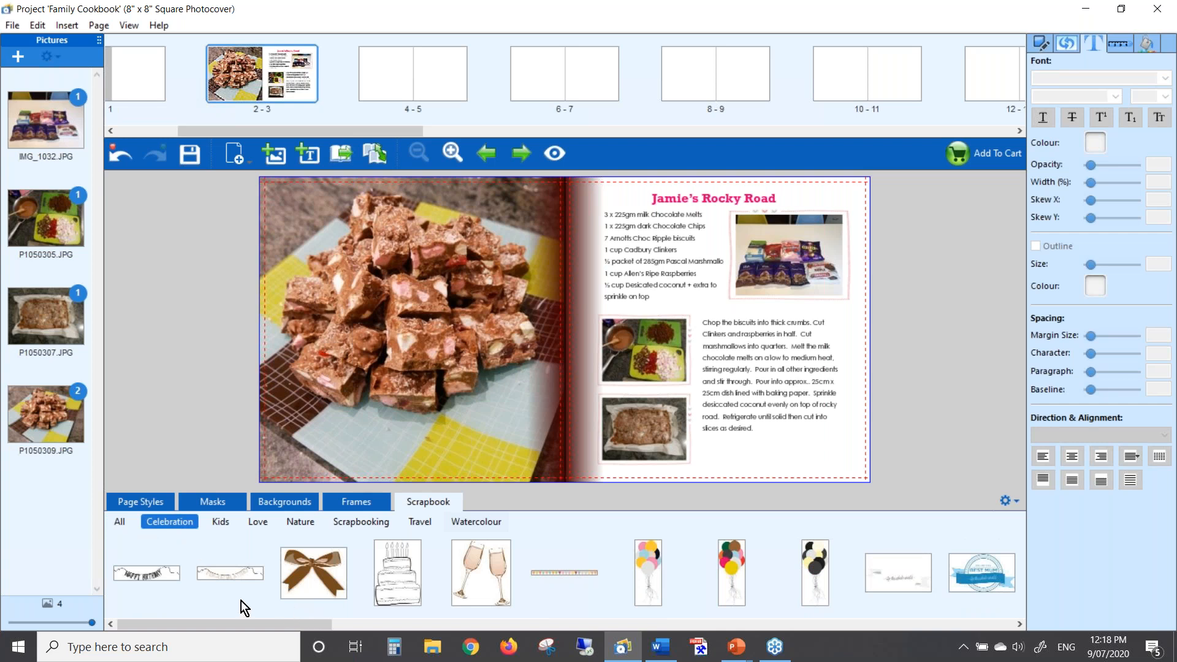
{"action": "left_click_drag", "start_coordinate": [267, 627], "coordinate": [302, 590]}
{"action": "left_click", "coordinate": [361, 522]}
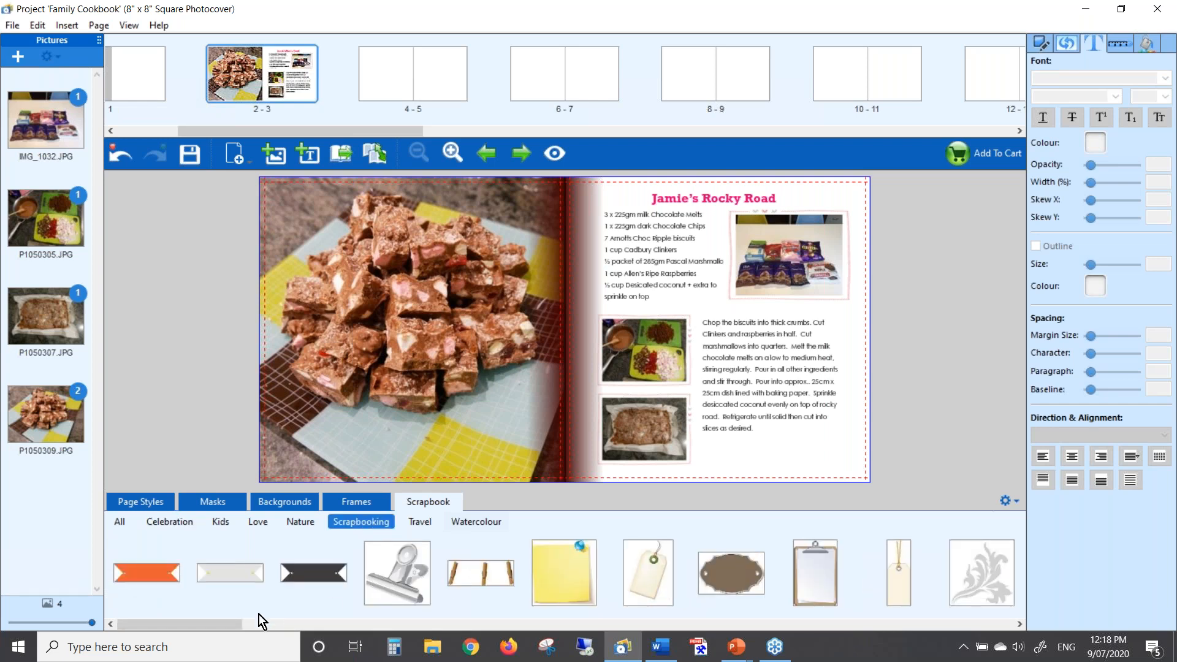
{"action": "left_click_drag", "start_coordinate": [230, 627], "coordinate": [451, 641]}
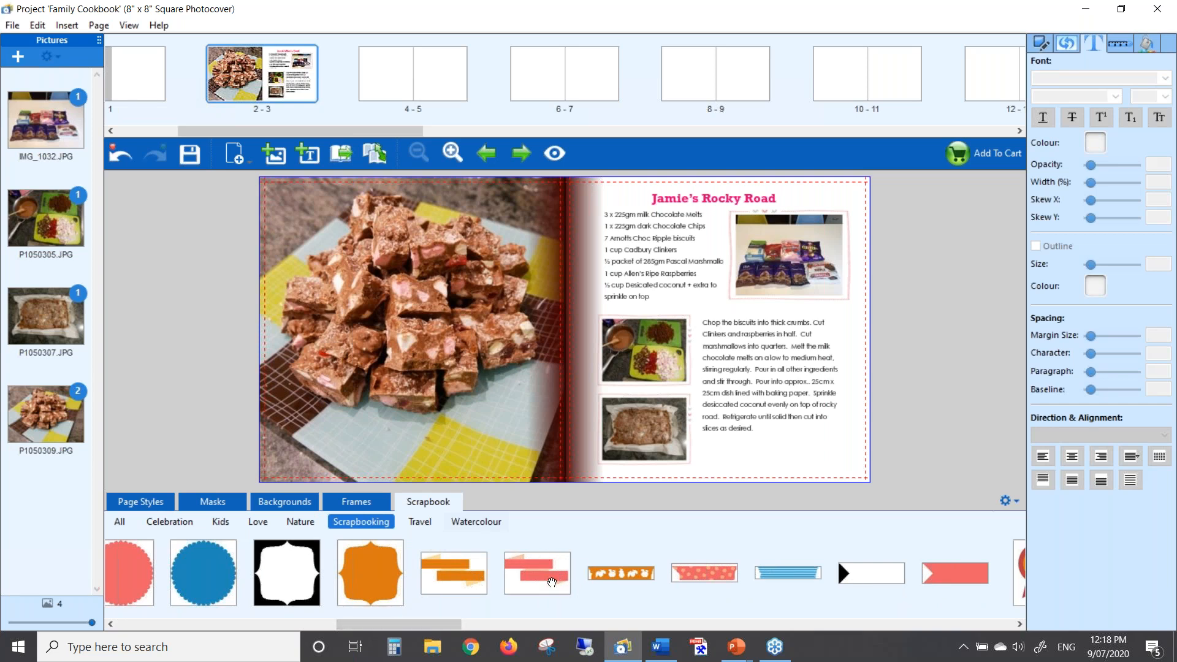
{"action": "left_click_drag", "start_coordinate": [551, 582], "coordinate": [477, 441]}
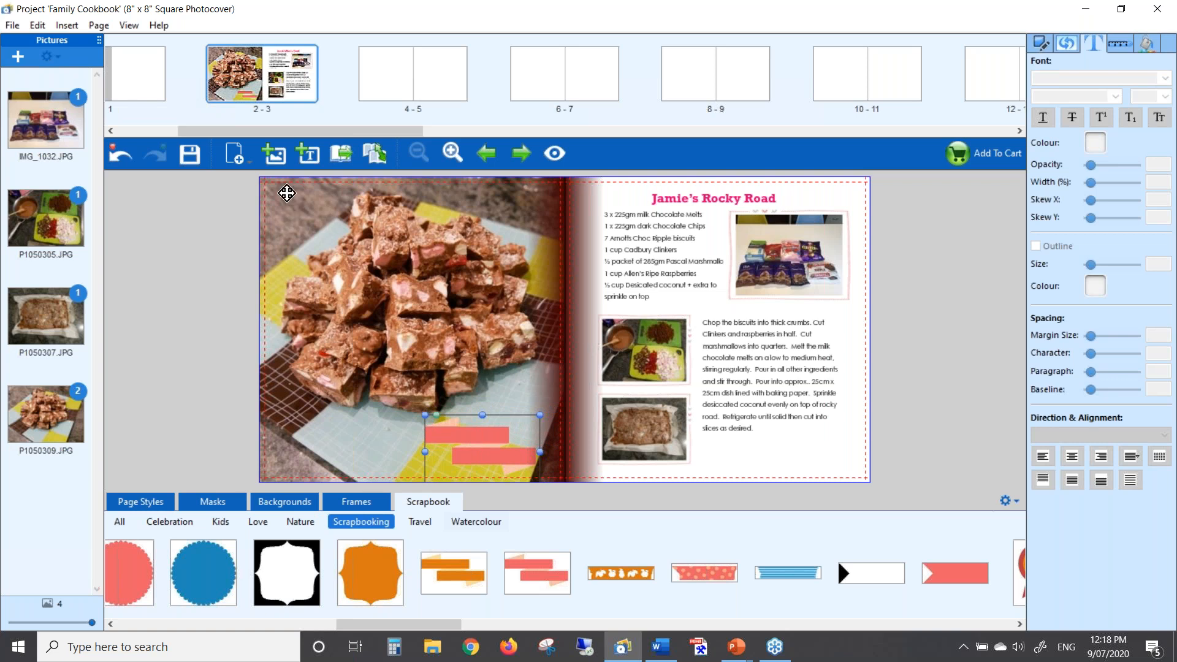
Add a text box on the upper pink banner and set it to Rockwell 20 point
{"action": "left_click", "coordinate": [305, 153]}
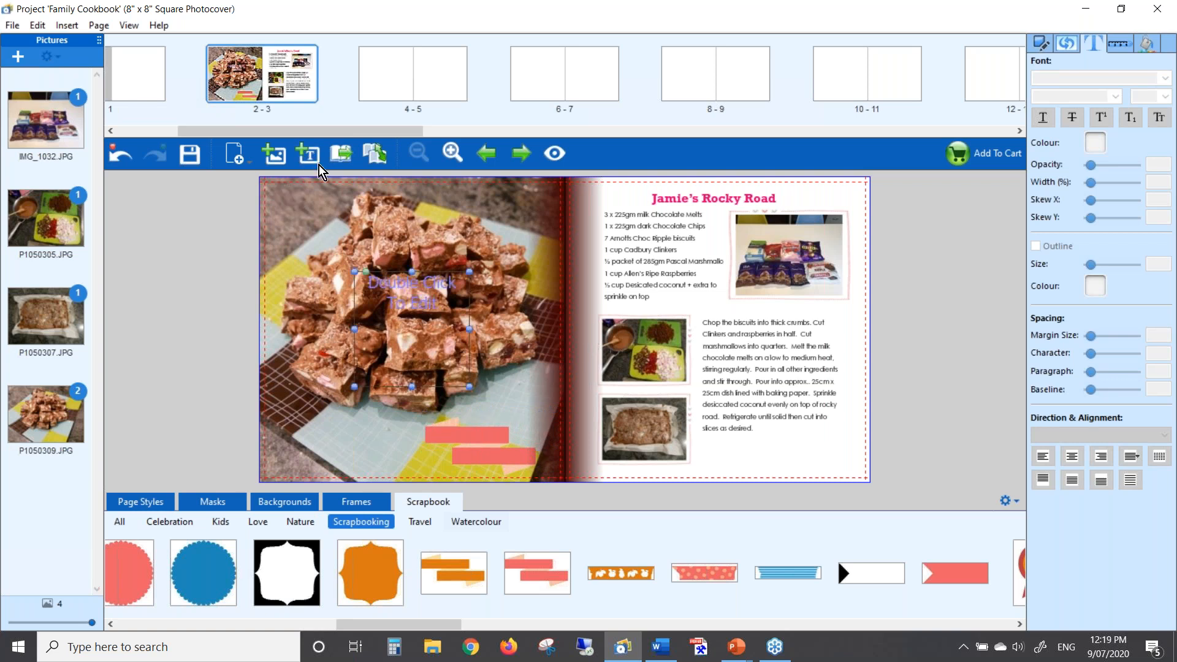
{"action": "left_click_drag", "start_coordinate": [410, 300], "coordinate": [505, 435]}
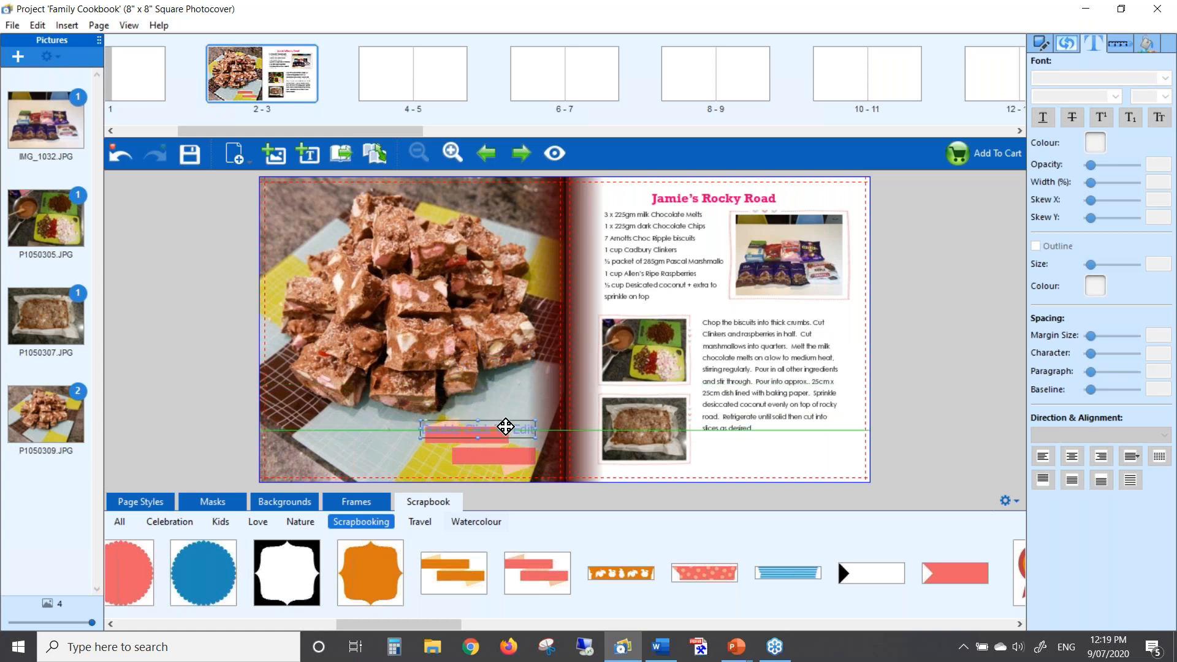
{"action": "double_click", "coordinate": [506, 435]}
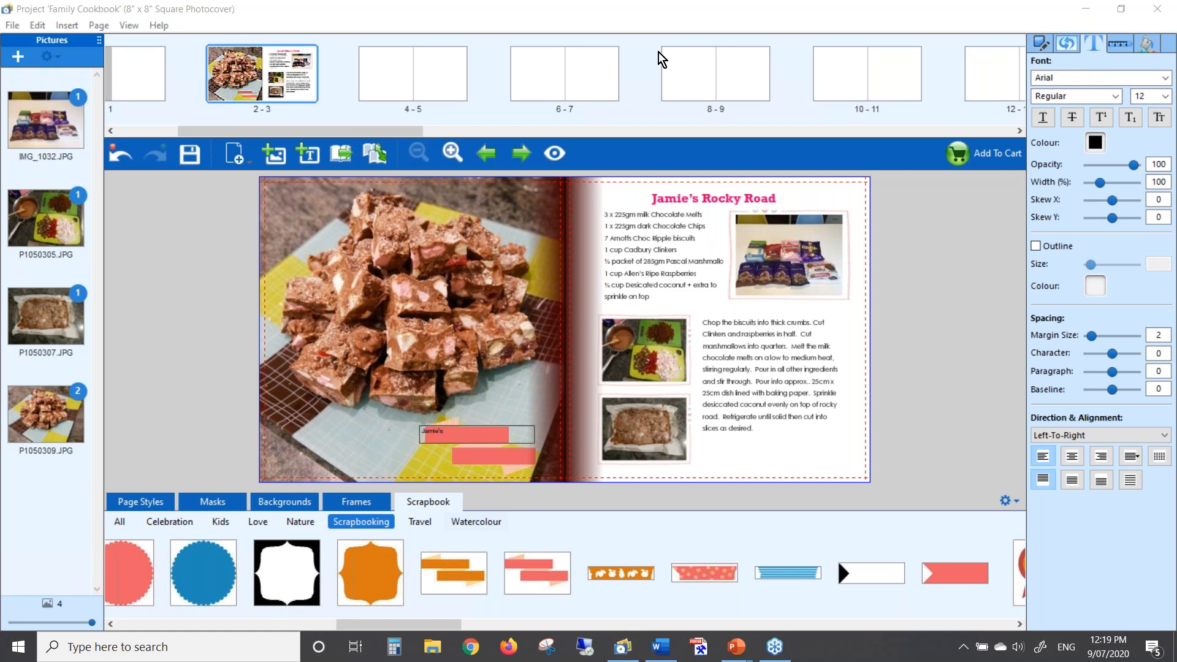
{"action": "left_click", "coordinate": [1166, 102]}
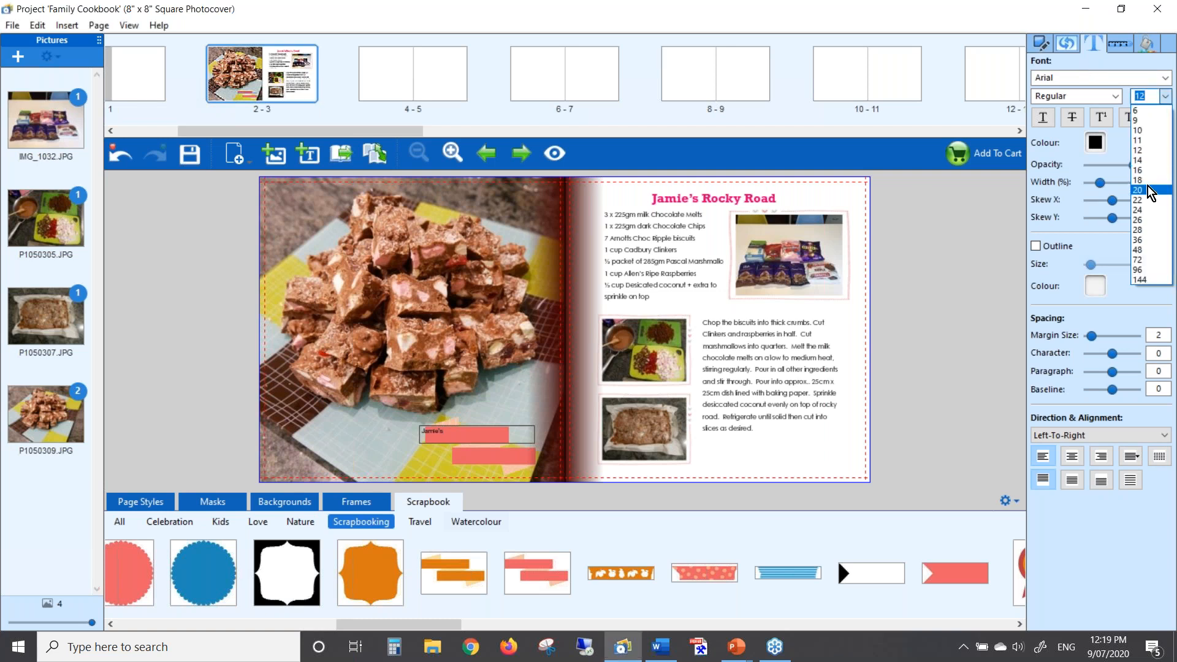
{"action": "left_click", "coordinate": [1152, 195]}
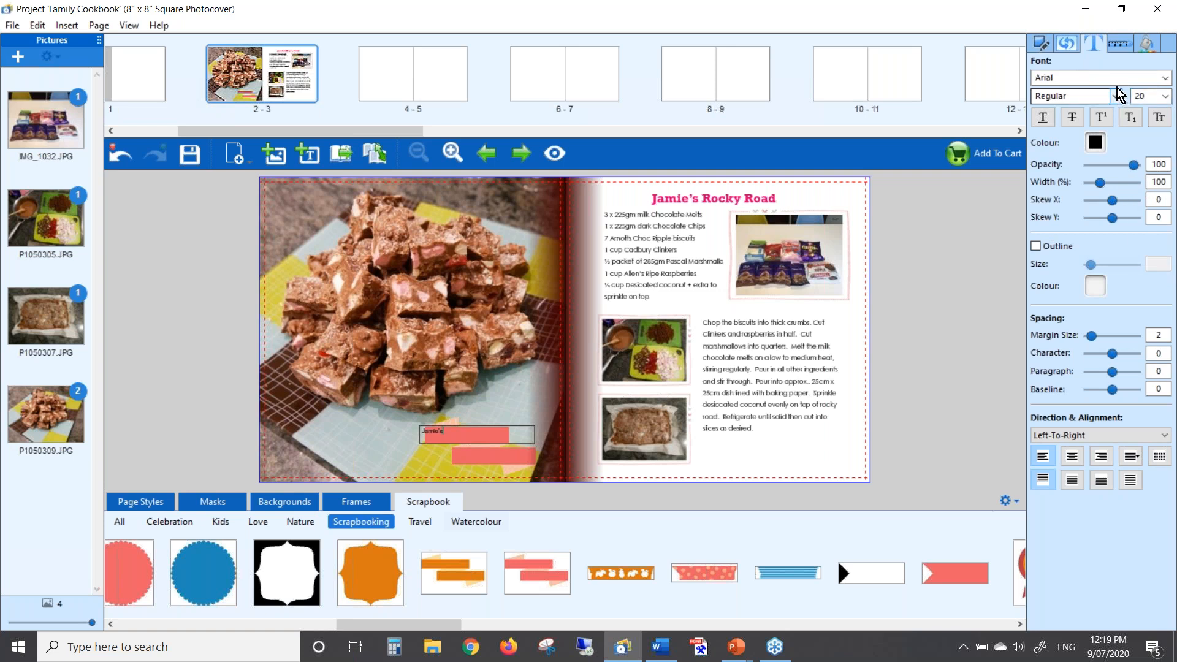
{"action": "left_click", "coordinate": [1165, 78]}
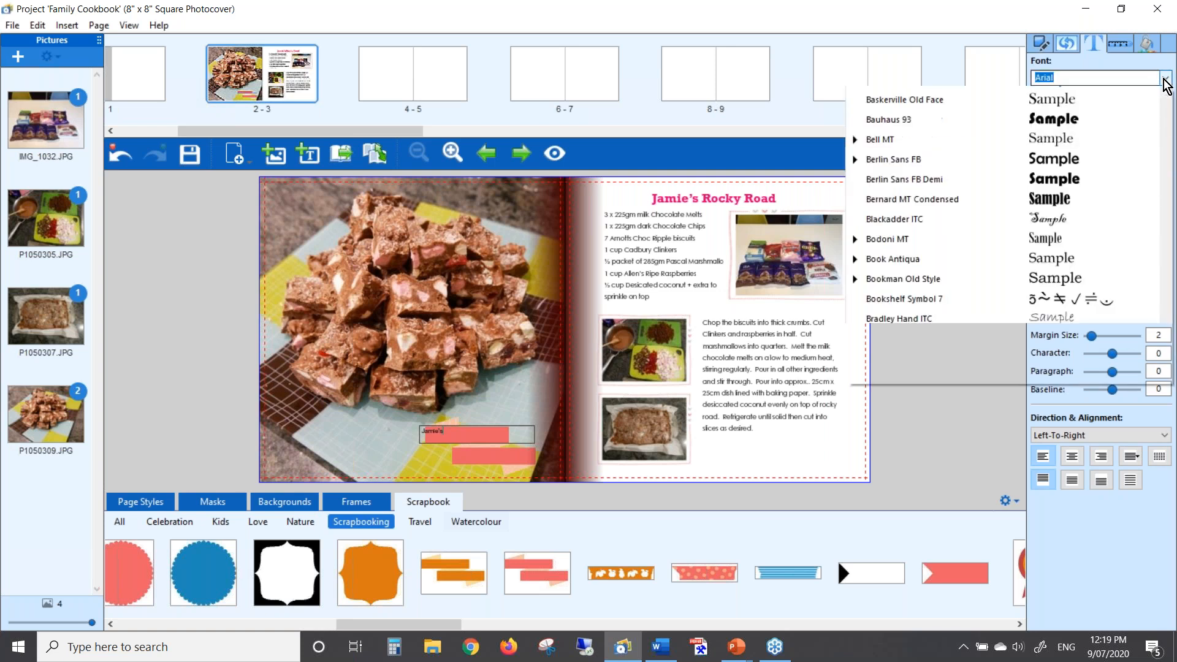
{"action": "type", "text": "r"}
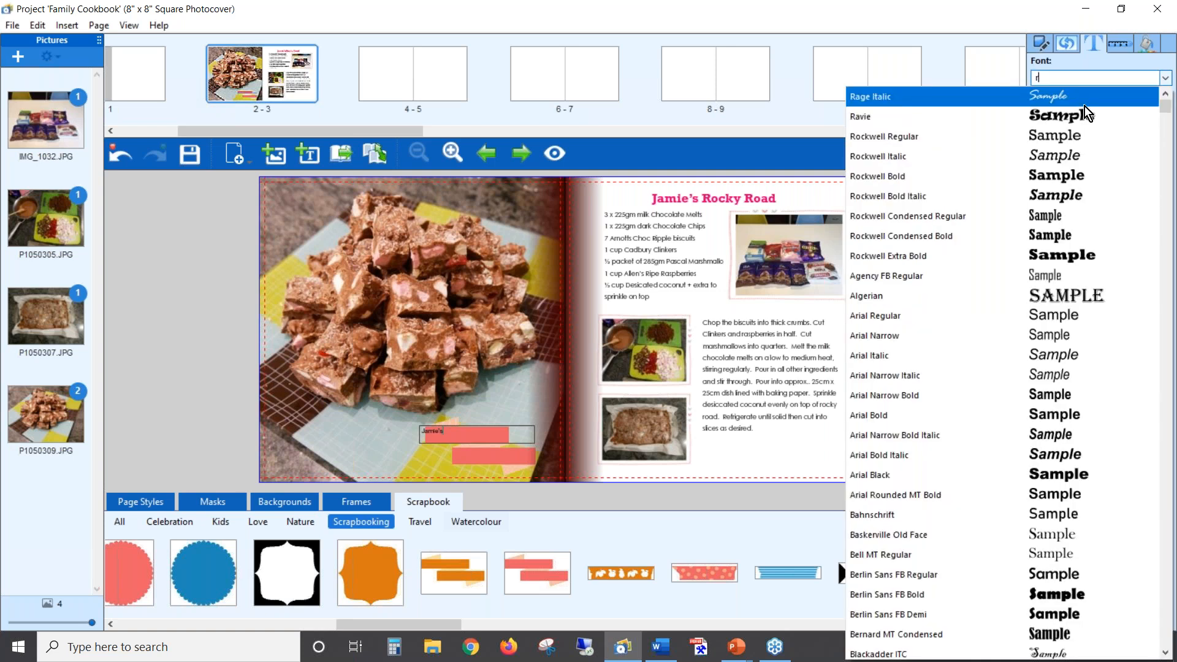
{"action": "left_click", "coordinate": [908, 136]}
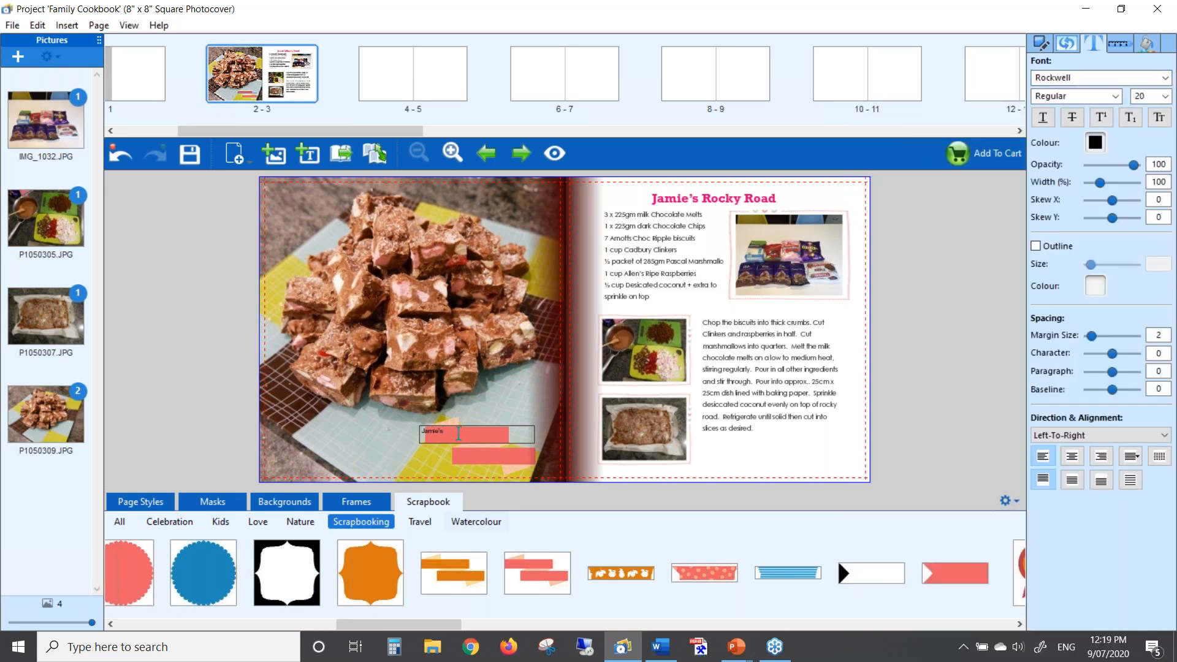
Apply Rockwell at 20 point to the word Jamie's
{"action": "double_click", "coordinate": [458, 434]}
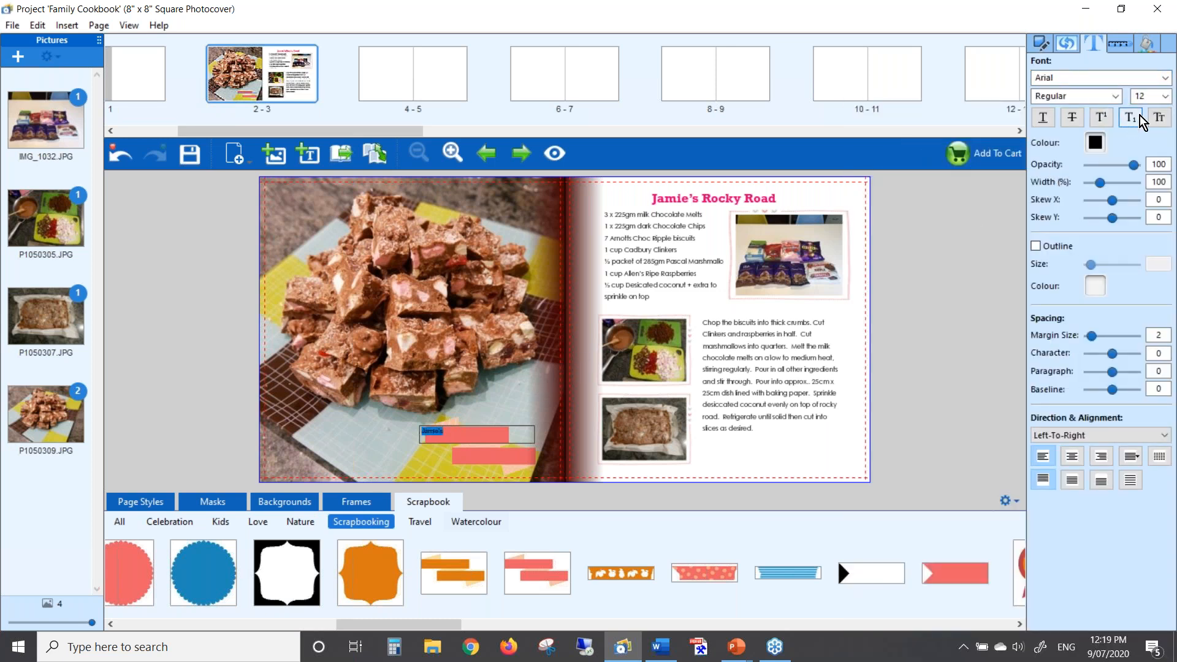
{"action": "left_click", "coordinate": [1159, 100]}
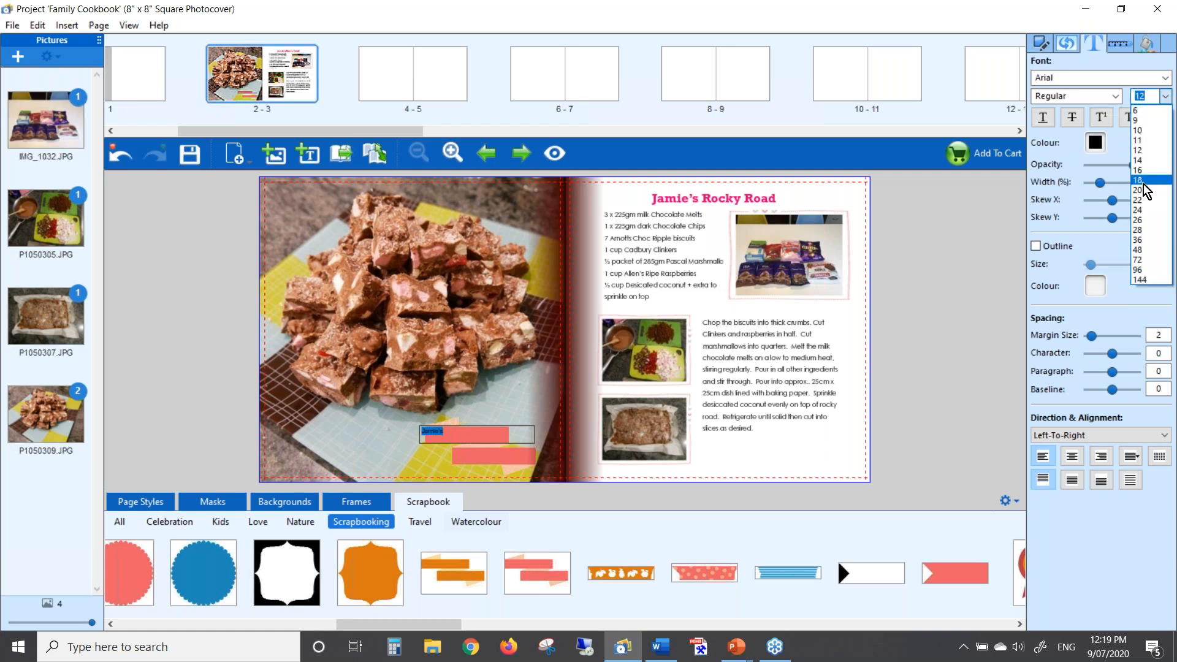
{"action": "left_click", "coordinate": [1142, 189]}
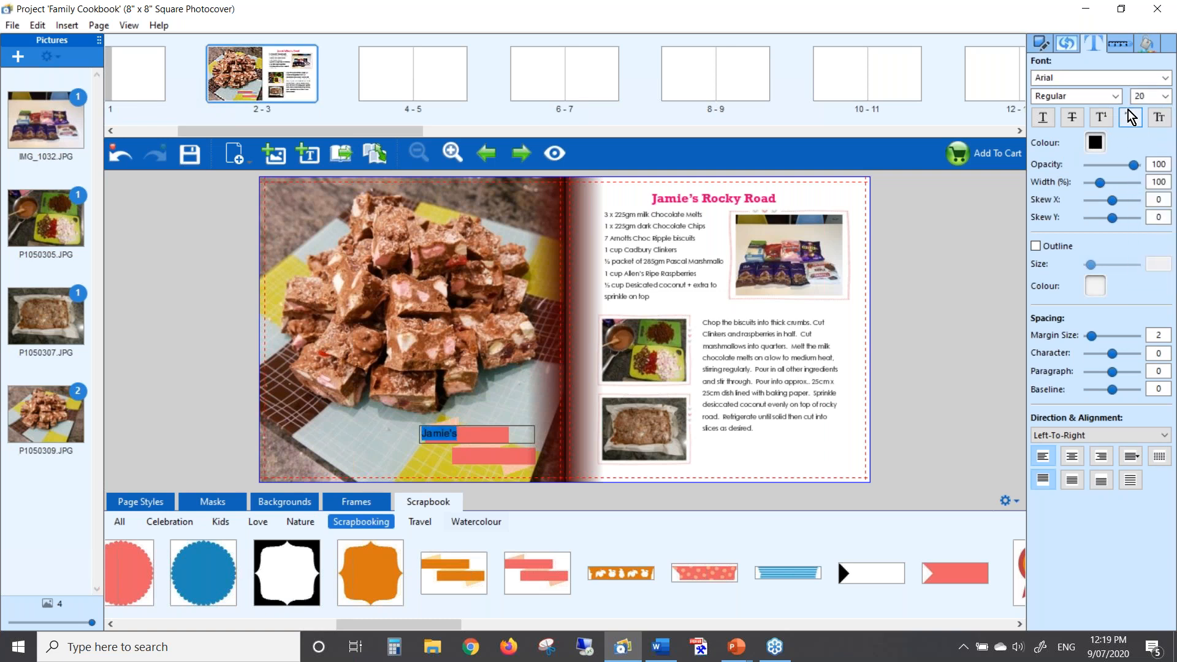
{"action": "left_click", "coordinate": [1164, 79]}
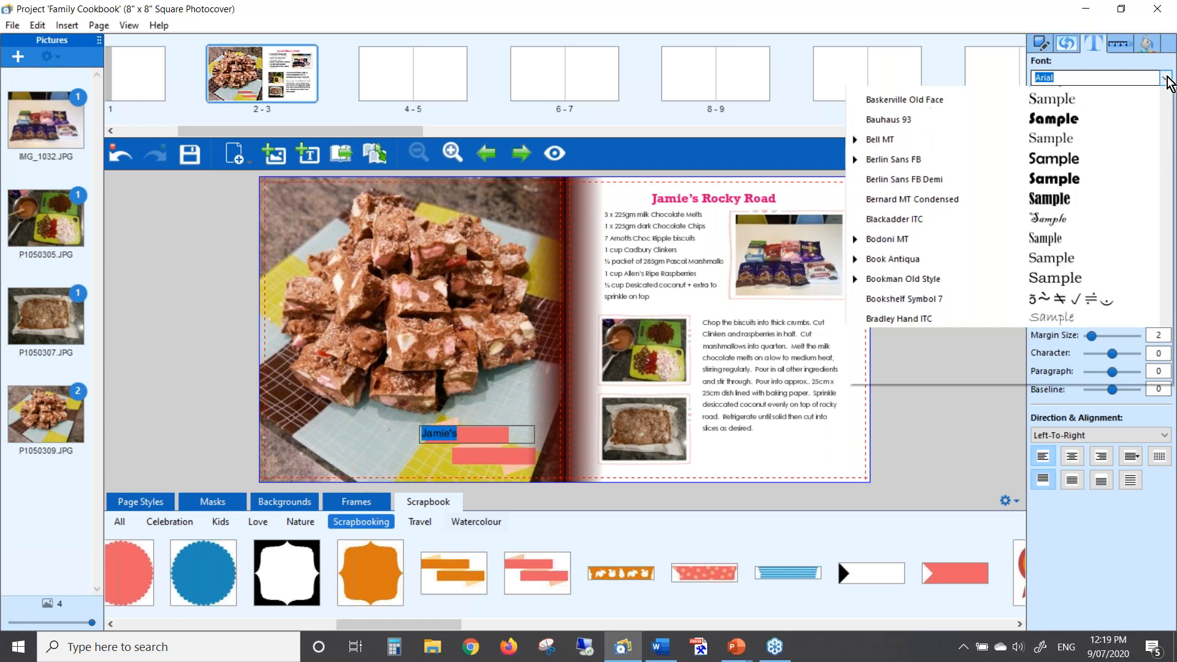
{"action": "type", "text": "r"}
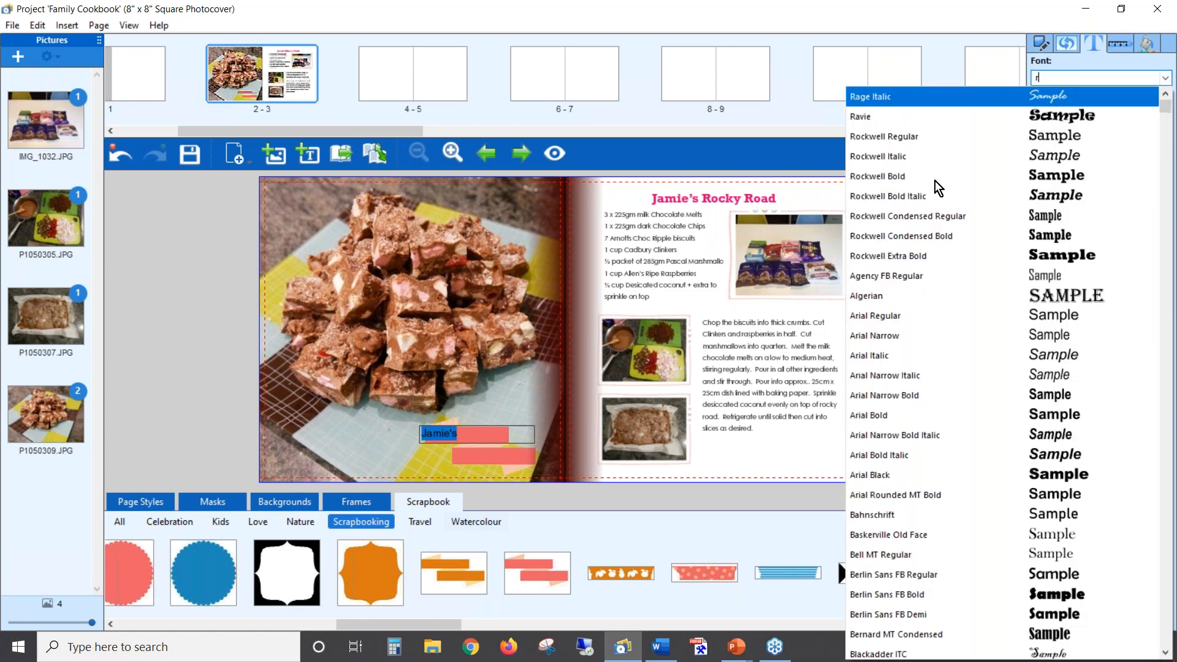
{"action": "left_click", "coordinate": [895, 138]}
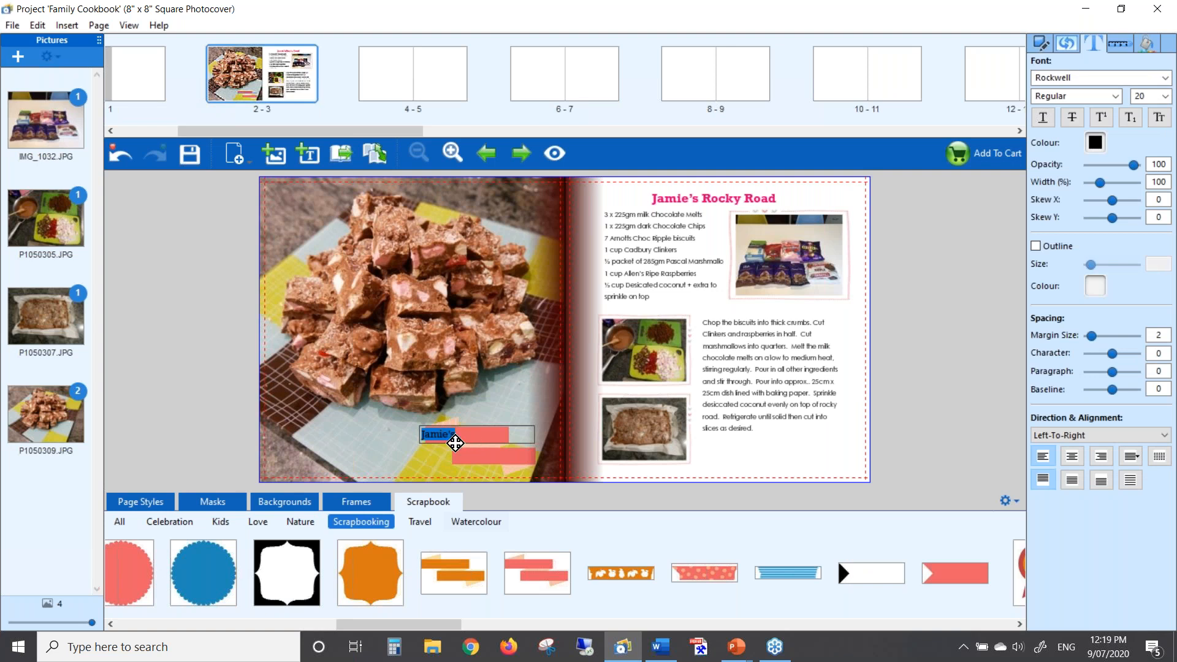
Nudge the Jamie's label into place along the upper banner
{"action": "left_click", "coordinate": [431, 454]}
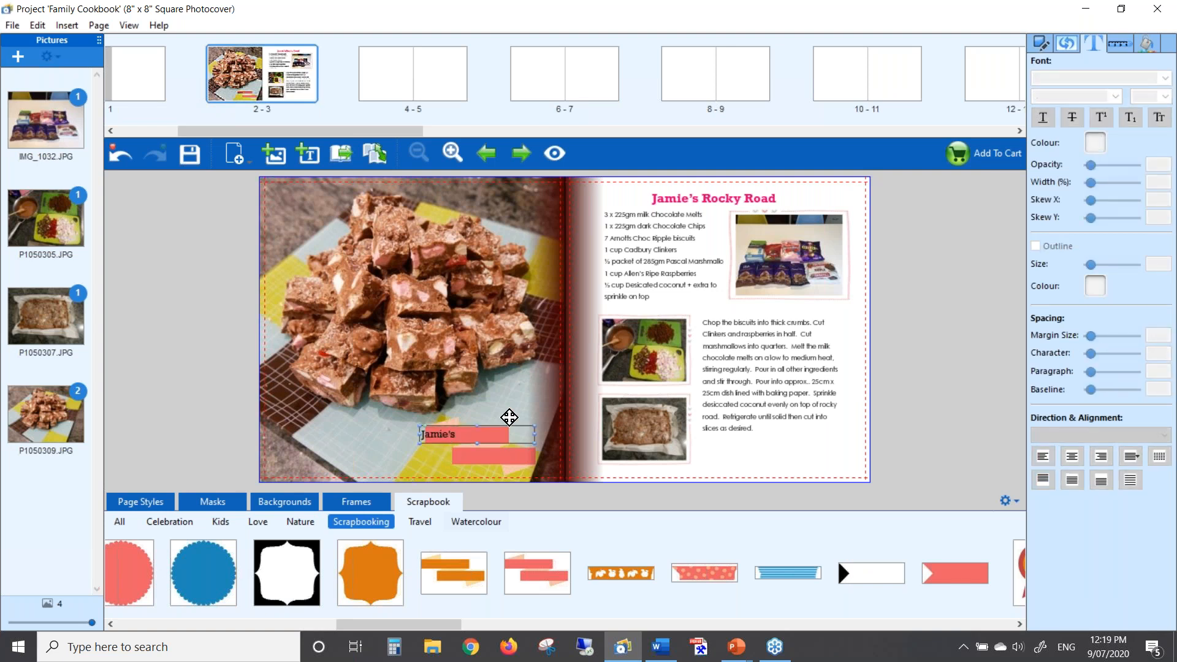
{"action": "key", "text": "Right"}
{"action": "key", "text": "Right"}
{"action": "key", "text": "Right"}
{"action": "key", "text": "Right"}
{"action": "key", "text": "Right"}
{"action": "key", "text": "Right"}
{"action": "key", "text": "Right"}
{"action": "key", "text": "Right"}
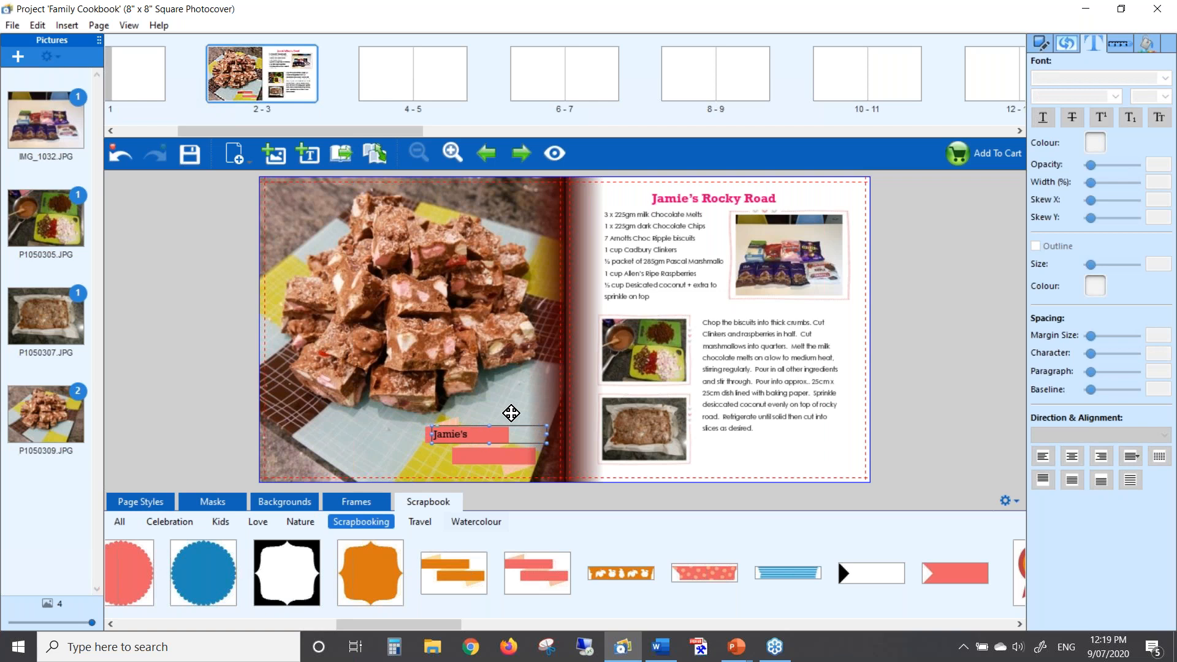
{"action": "key", "text": "Right"}
{"action": "key", "text": "Right"}
{"action": "key", "text": "Right"}
{"action": "key", "text": "Right"}
{"action": "key", "text": "Down"}
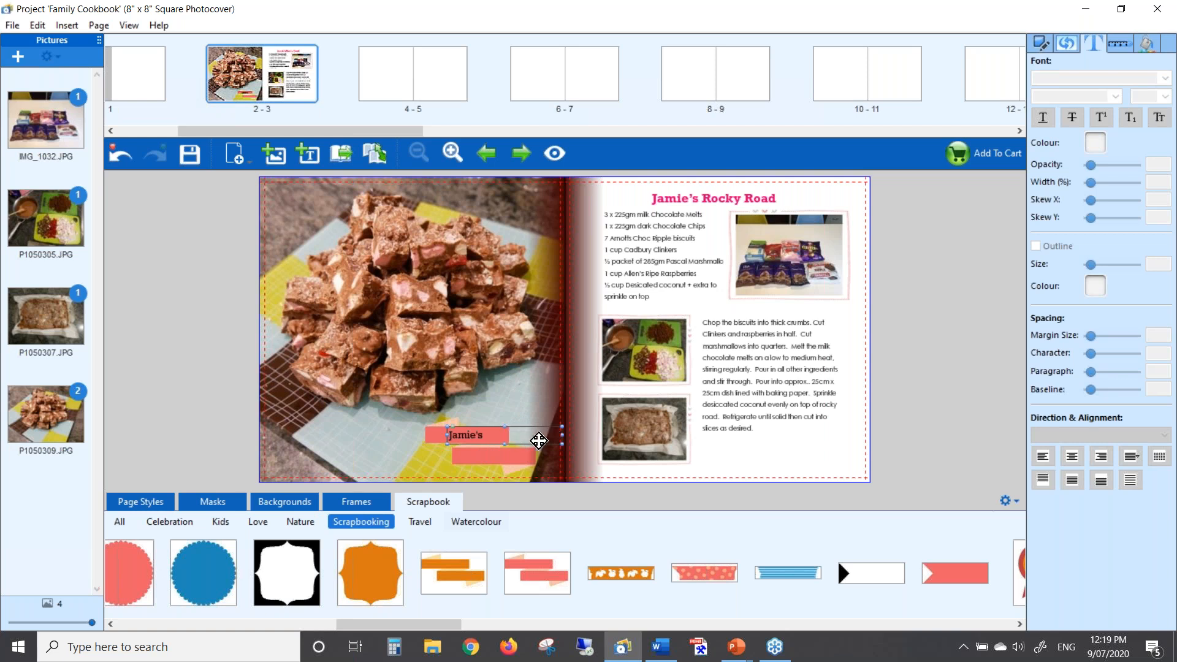
{"action": "left_click", "coordinate": [399, 457]}
Copy the Jamie's label onto the lower banner and change its text to Rocky Road
{"action": "left_click", "coordinate": [489, 437]}
{"action": "key", "text": "ctrl+v"}
{"action": "left_click_drag", "start_coordinate": [352, 200], "coordinate": [547, 451]}
{"action": "left_click", "coordinate": [514, 458]}
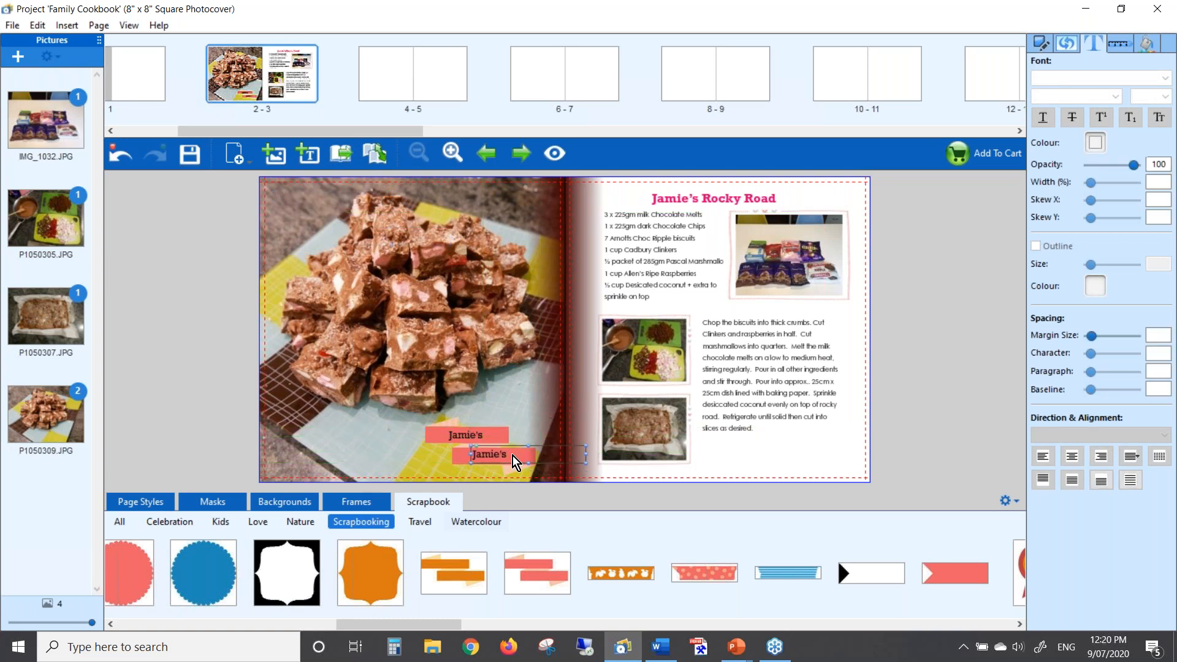
{"action": "type", "text": "Rocky Road"}
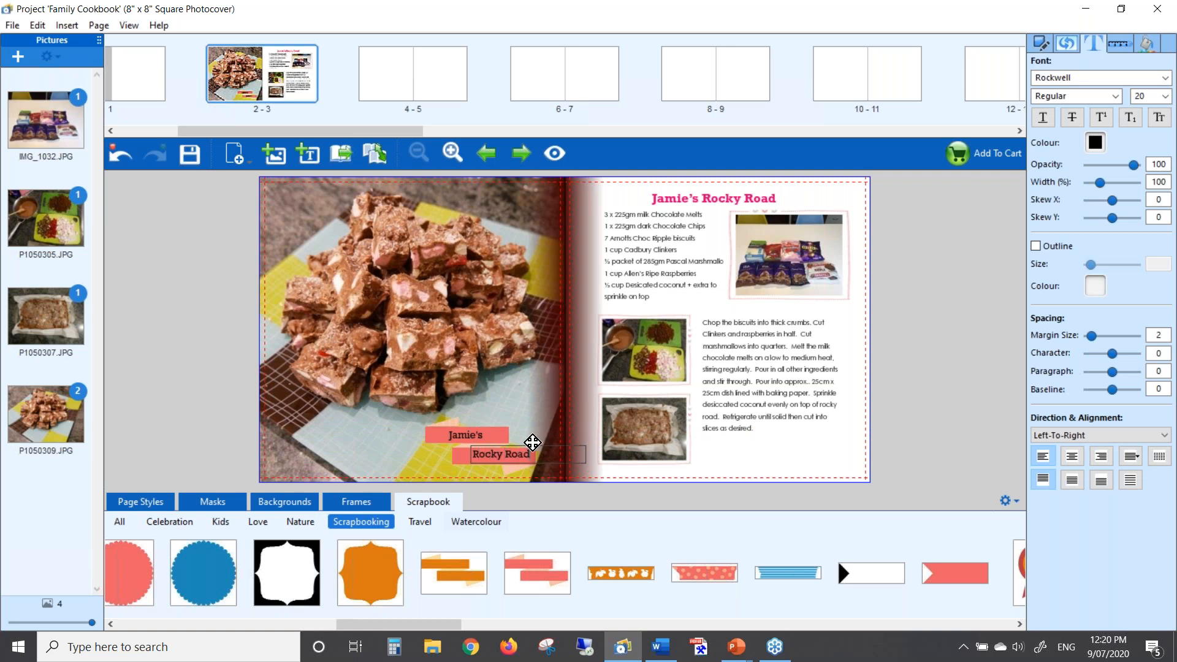
{"action": "left_click", "coordinate": [432, 470]}
Nudge the Rocky Road label left and down so it sits on the lower banner
{"action": "left_click", "coordinate": [540, 450]}
{"action": "key", "text": "Left"}
{"action": "key", "text": "Left"}
{"action": "key", "text": "Down"}
{"action": "key", "text": "Down"}
{"action": "key", "text": "Down"}
{"action": "key", "text": "Left"}
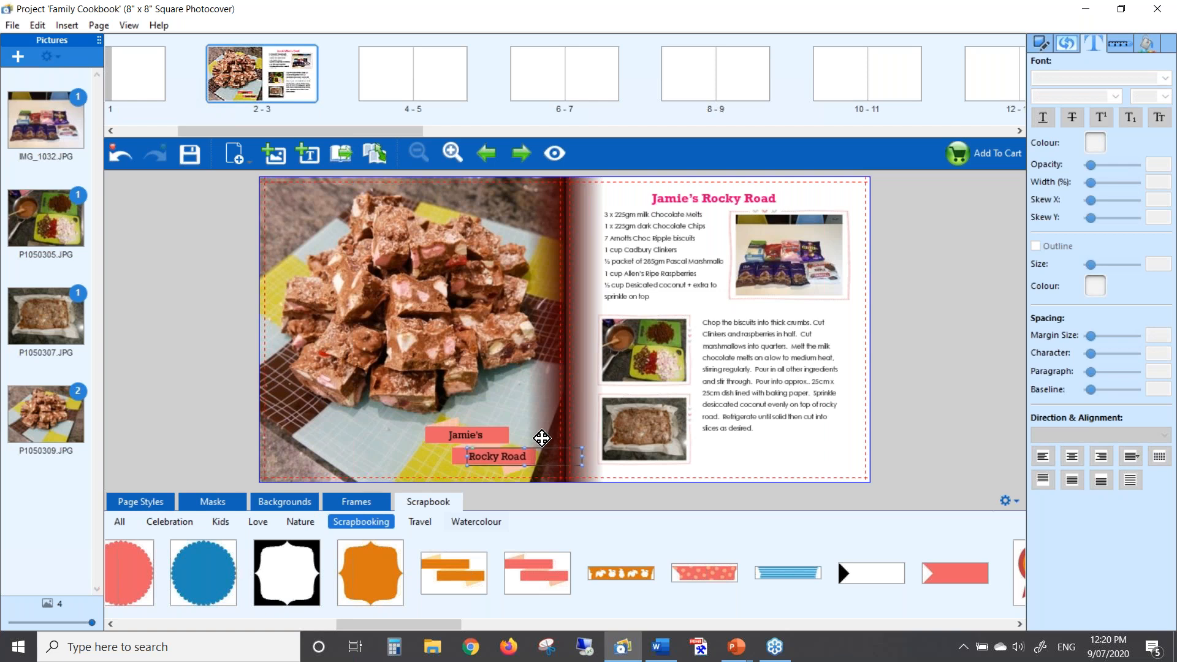
{"action": "key", "text": "Left"}
{"action": "key", "text": "Left"}
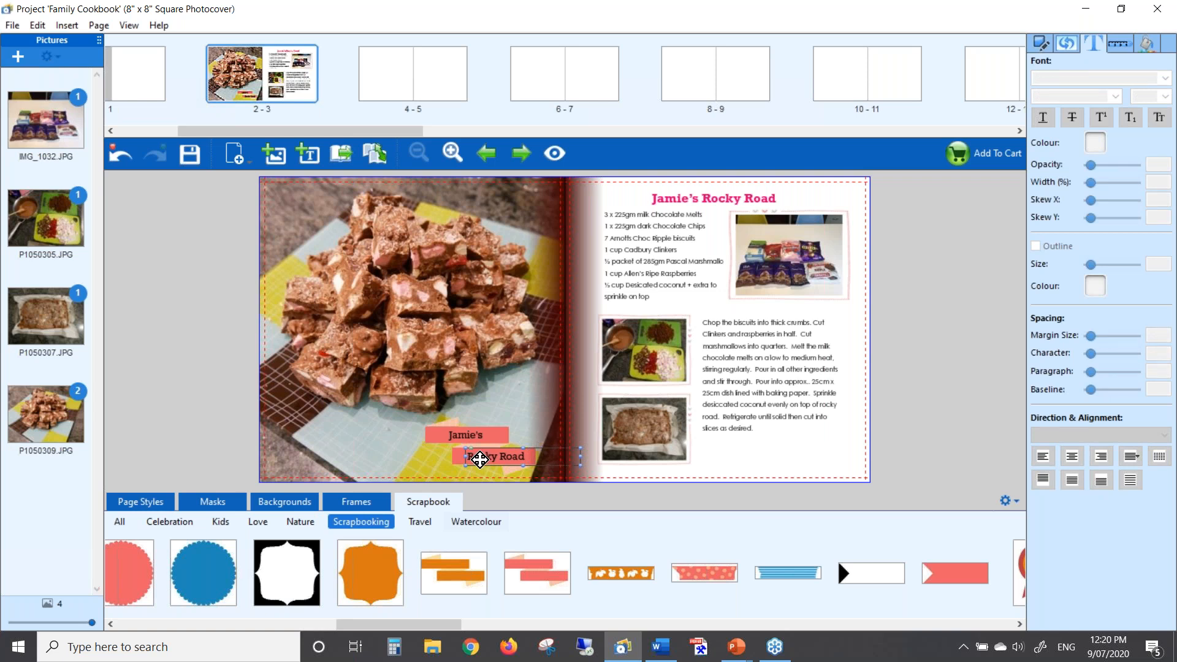
{"action": "left_click", "coordinate": [364, 452]}
{"action": "double_click", "coordinate": [468, 434]}
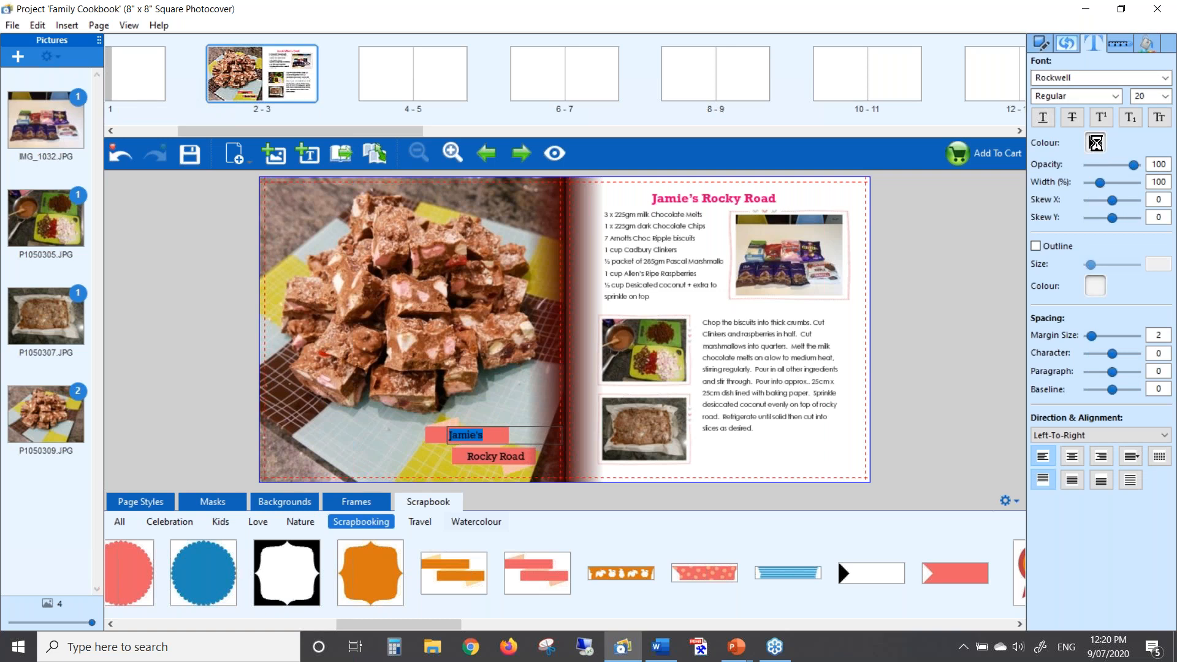
Change the text colour of both the Jamie's and Rocky Road labels to White
{"action": "left_click", "coordinate": [1095, 142]}
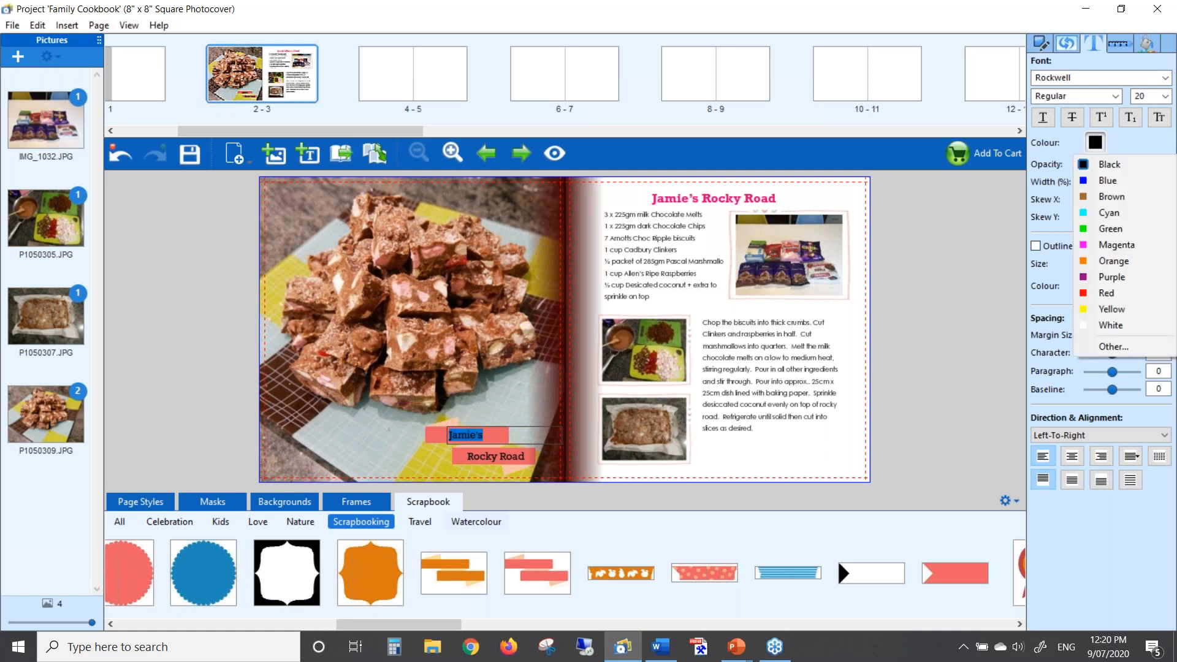
{"action": "left_click", "coordinate": [1105, 331]}
{"action": "left_click", "coordinate": [493, 458]}
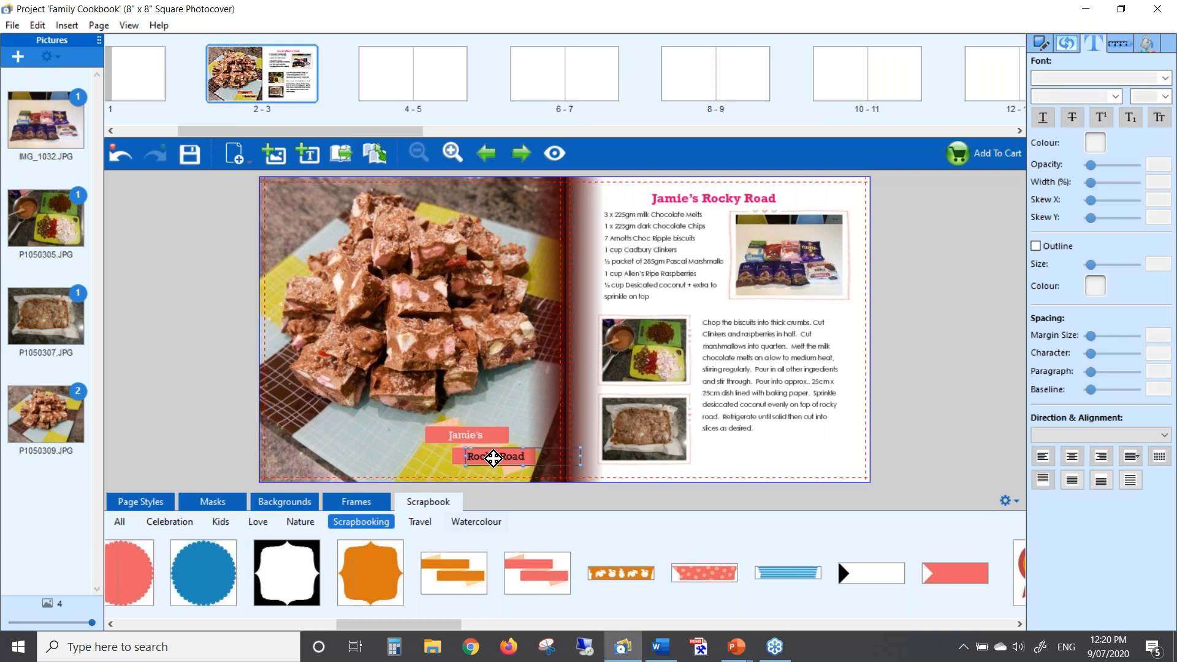
{"action": "double_click", "coordinate": [493, 459]}
{"action": "key", "text": "ctrl+a"}
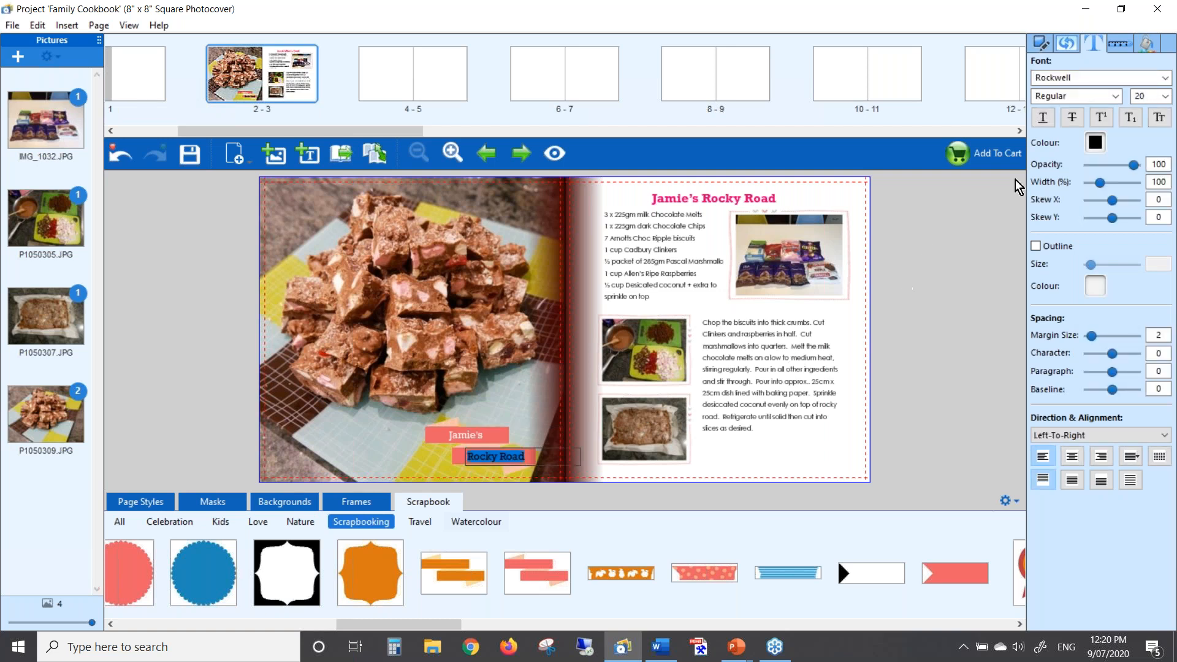
{"action": "left_click", "coordinate": [1096, 143]}
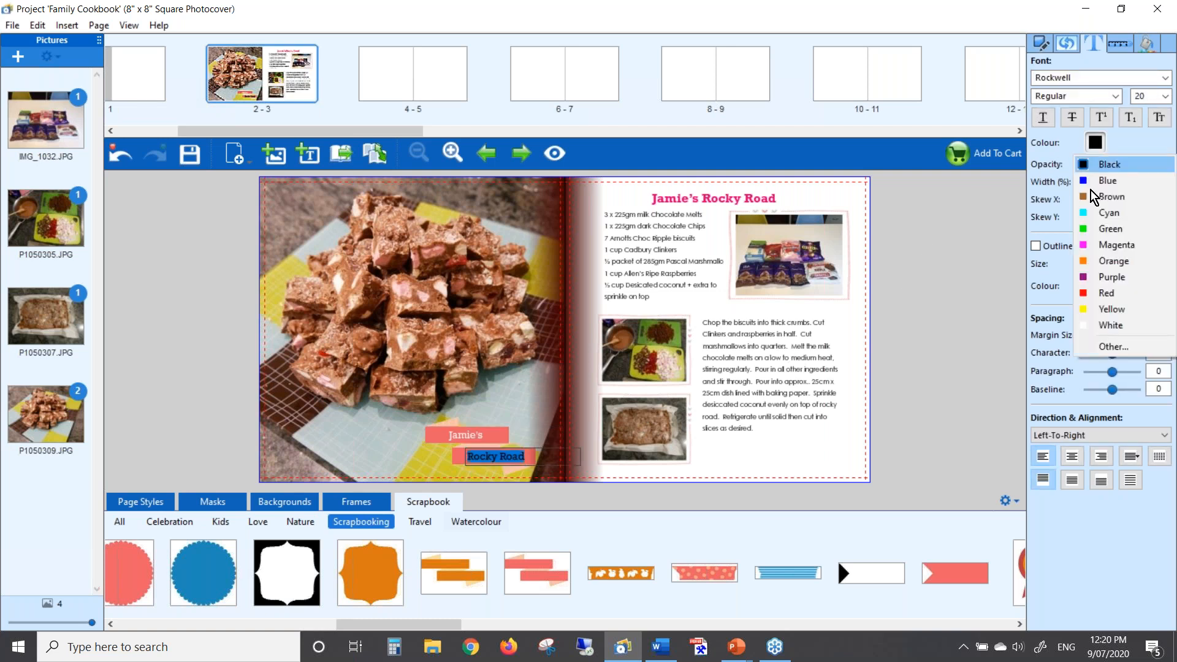
{"action": "left_click", "coordinate": [1121, 331]}
{"action": "left_click", "coordinate": [694, 319]}
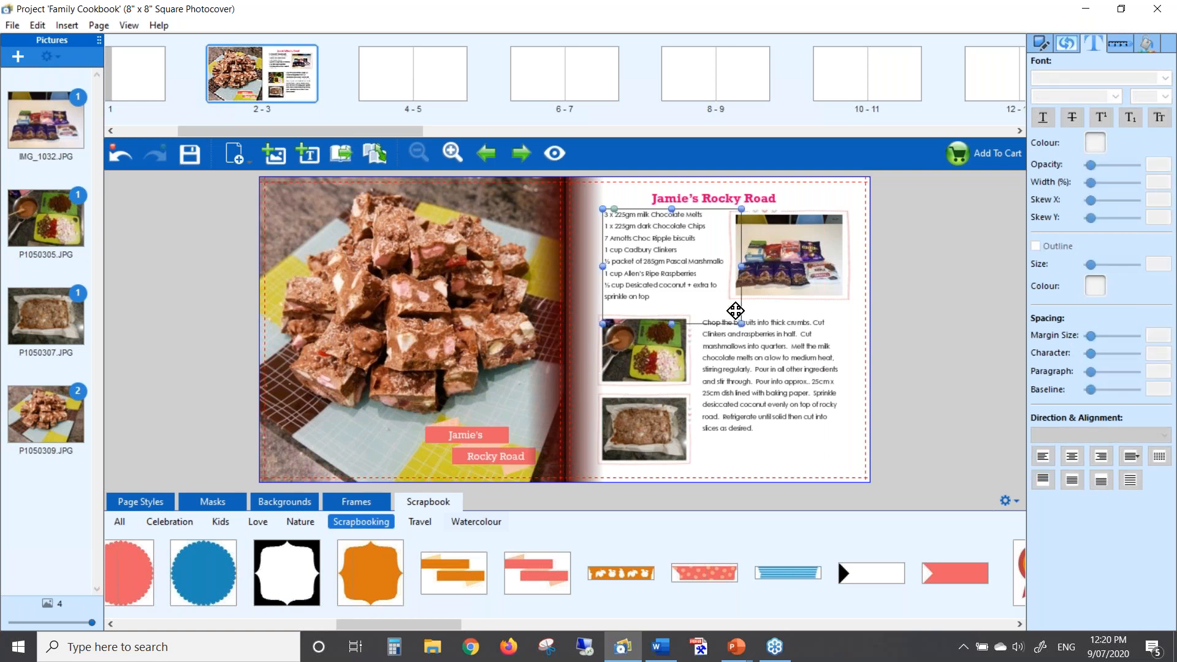
{"action": "left_click", "coordinate": [847, 309]}
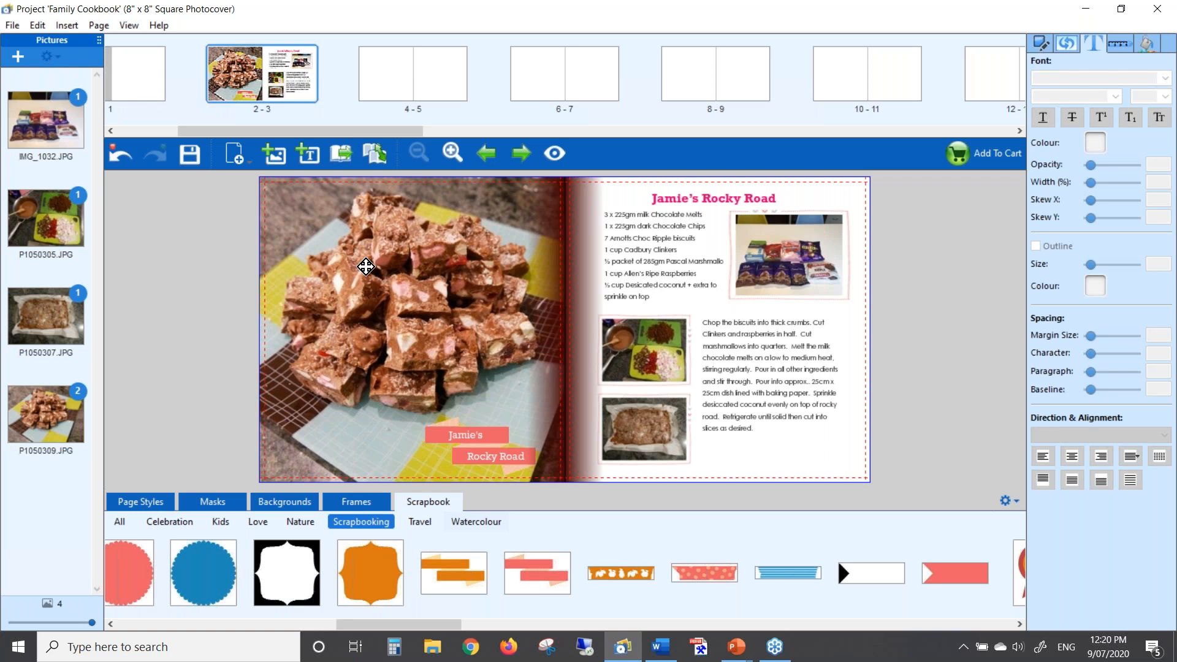
Use Save Spread As Page Style in the Page Styles gear menu, naming it recipe 1
{"action": "left_click", "coordinate": [150, 504]}
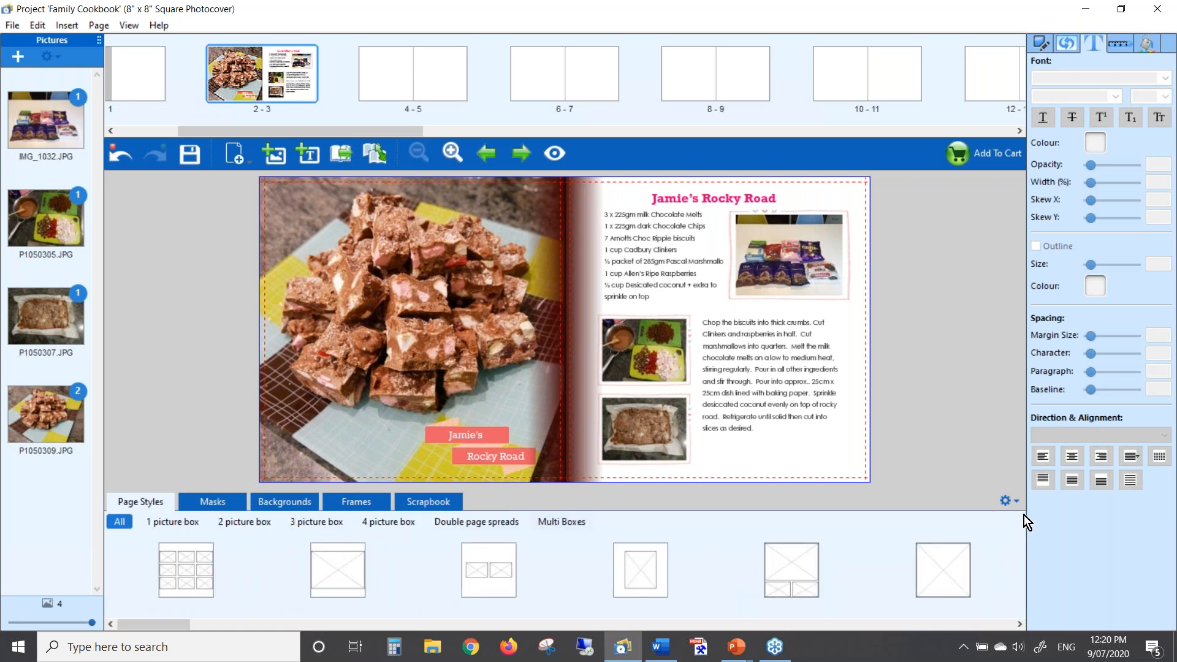
{"action": "left_click", "coordinate": [1015, 501]}
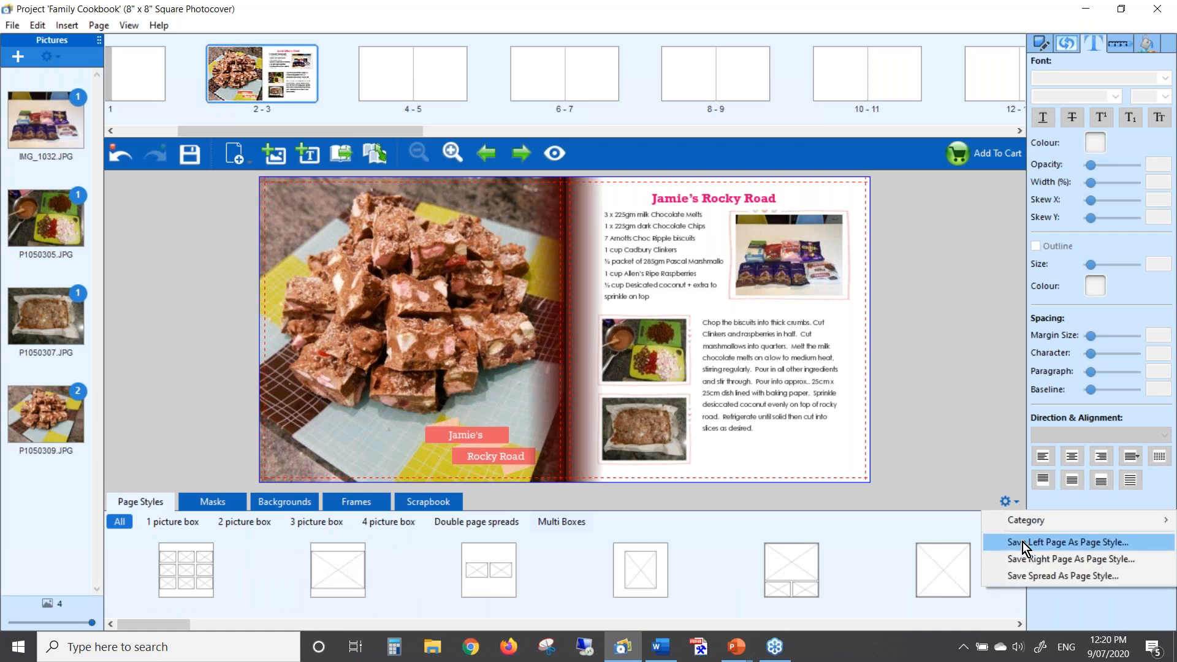
{"action": "left_click", "coordinate": [1076, 578]}
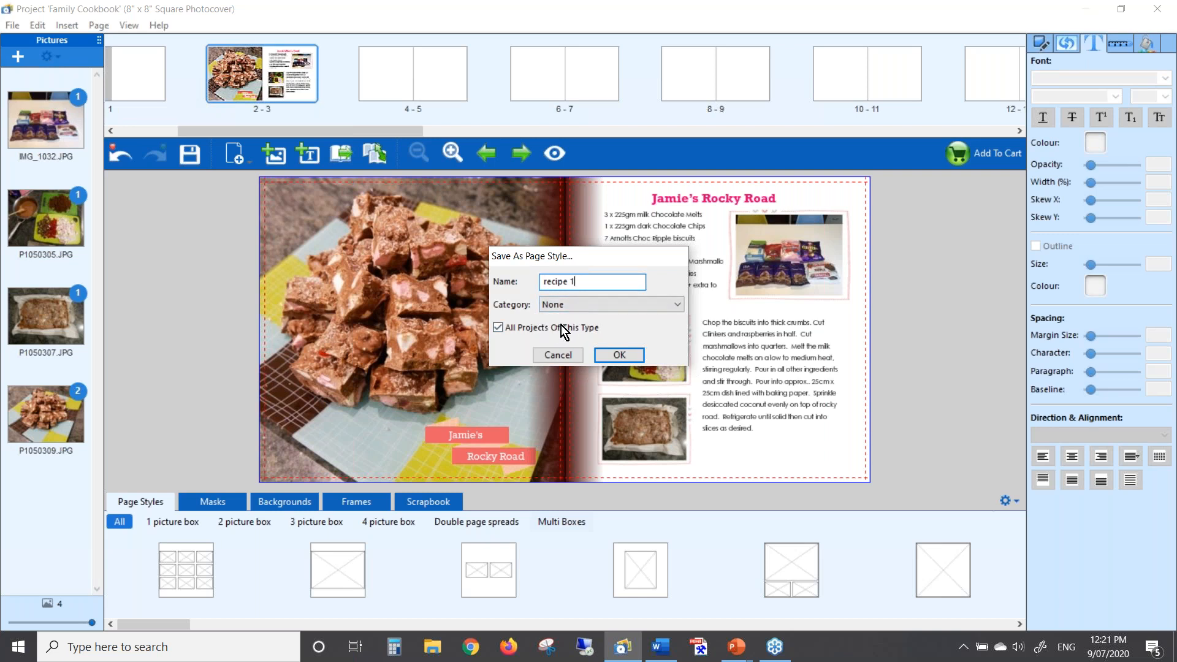
{"action": "left_click", "coordinate": [621, 353]}
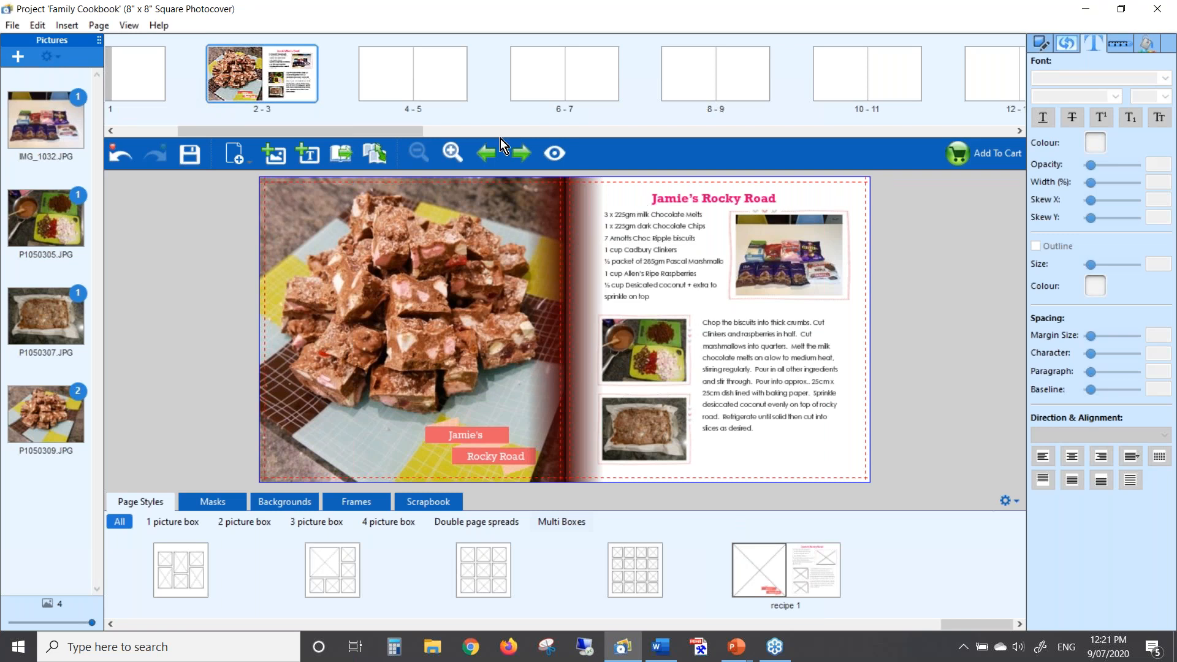
Apply the recipe 1 page style to spread 4-5, then go to spread 6-7
{"action": "left_click", "coordinate": [407, 72]}
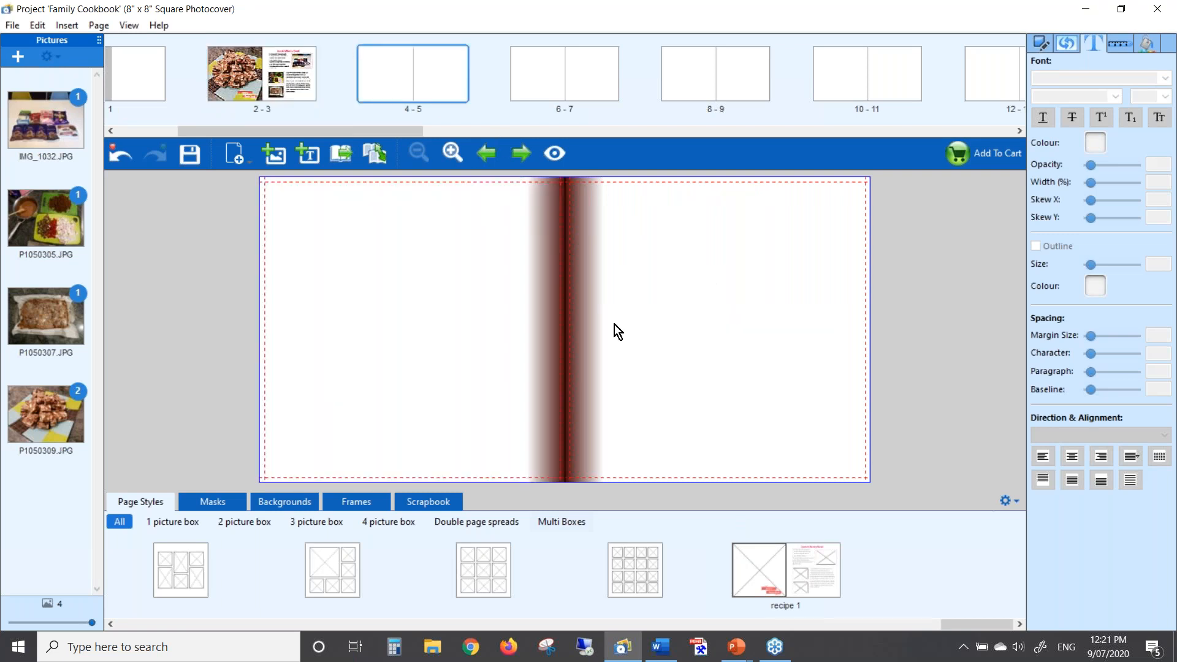
{"action": "left_click_drag", "start_coordinate": [821, 572], "coordinate": [678, 336]}
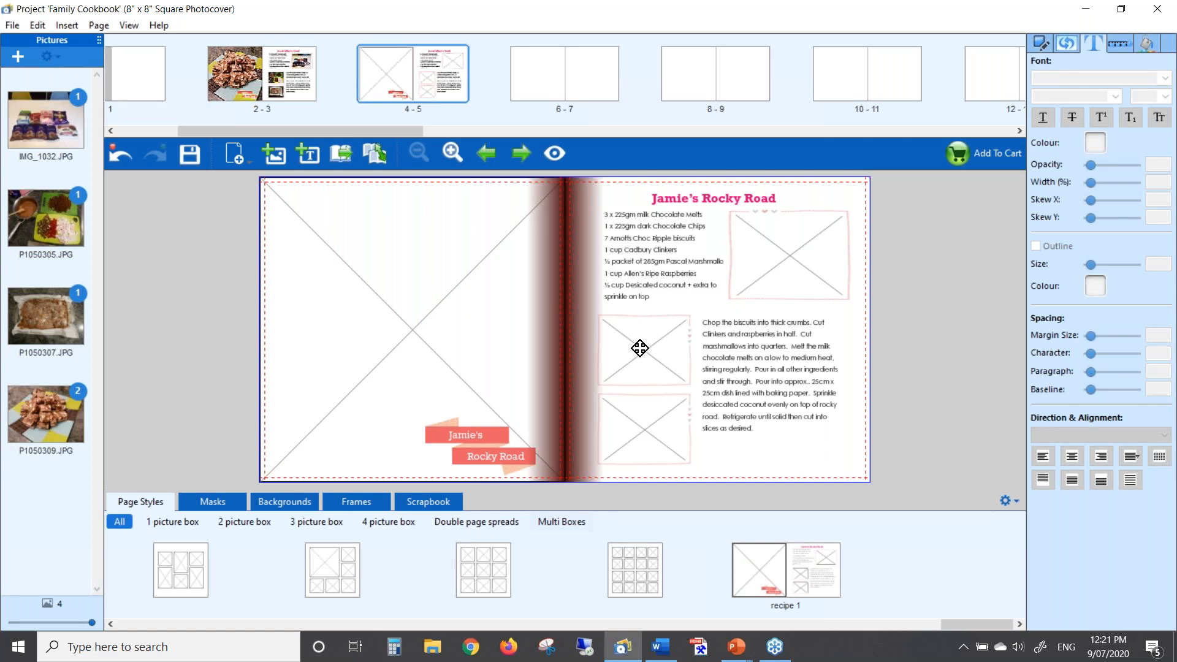
{"action": "left_click", "coordinate": [782, 433]}
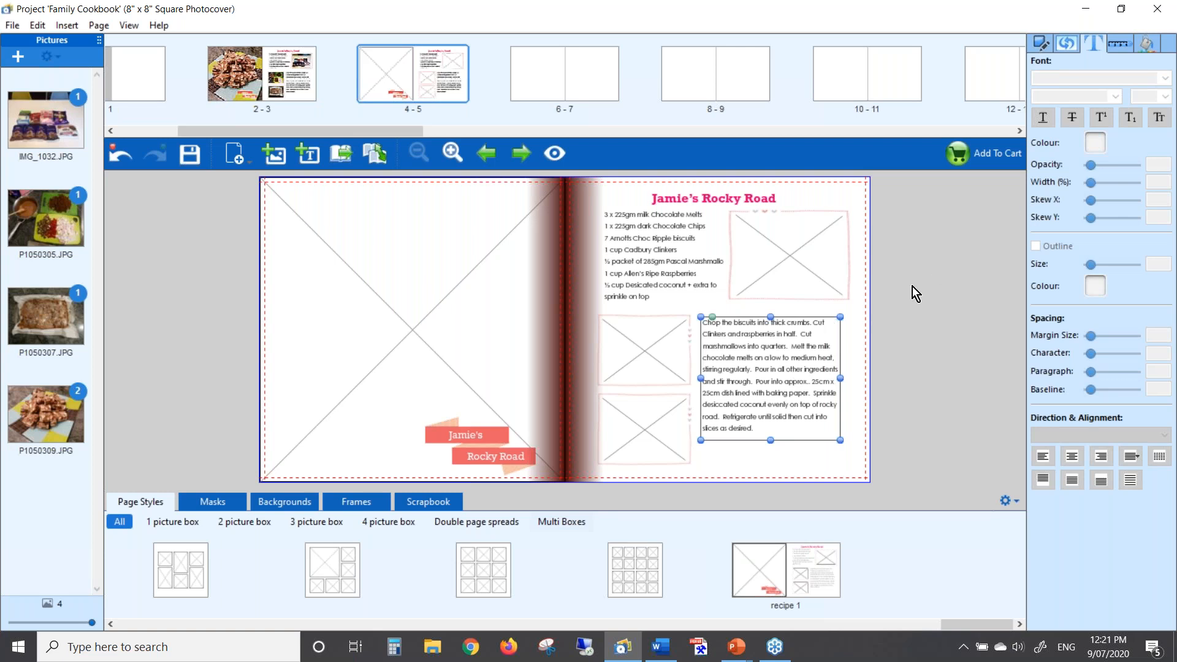
{"action": "key", "text": "alt+Tab"}
{"action": "key", "text": "alt+Tab"}
{"action": "left_click", "coordinate": [551, 76]}
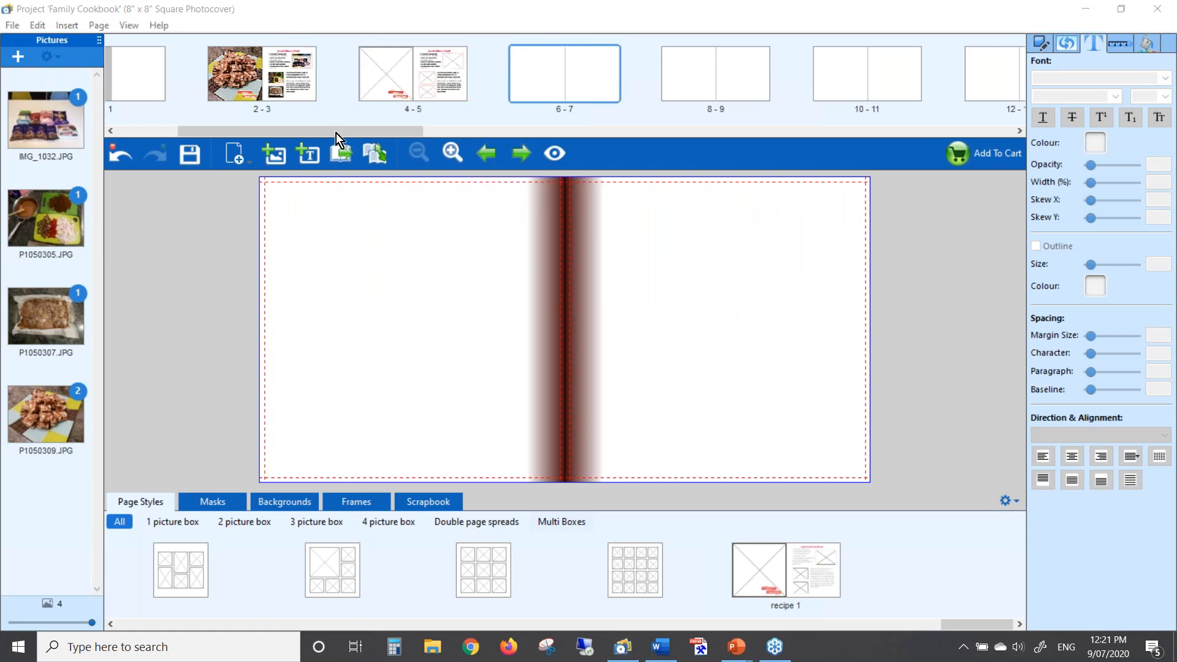
Import IMG_1063.JPG from the Recipes > Rum Balls folder as an individual picture file
{"action": "left_click", "coordinate": [17, 58]}
{"action": "mouse_move", "coordinate": [44, 71]}
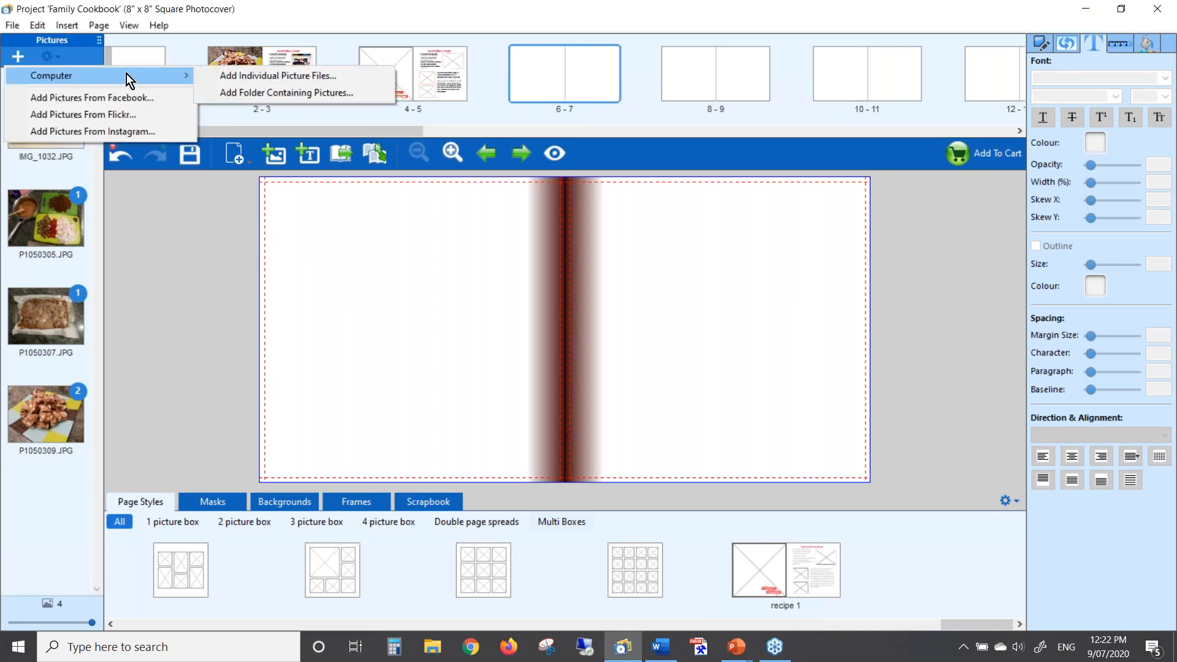
{"action": "left_click", "coordinate": [227, 78]}
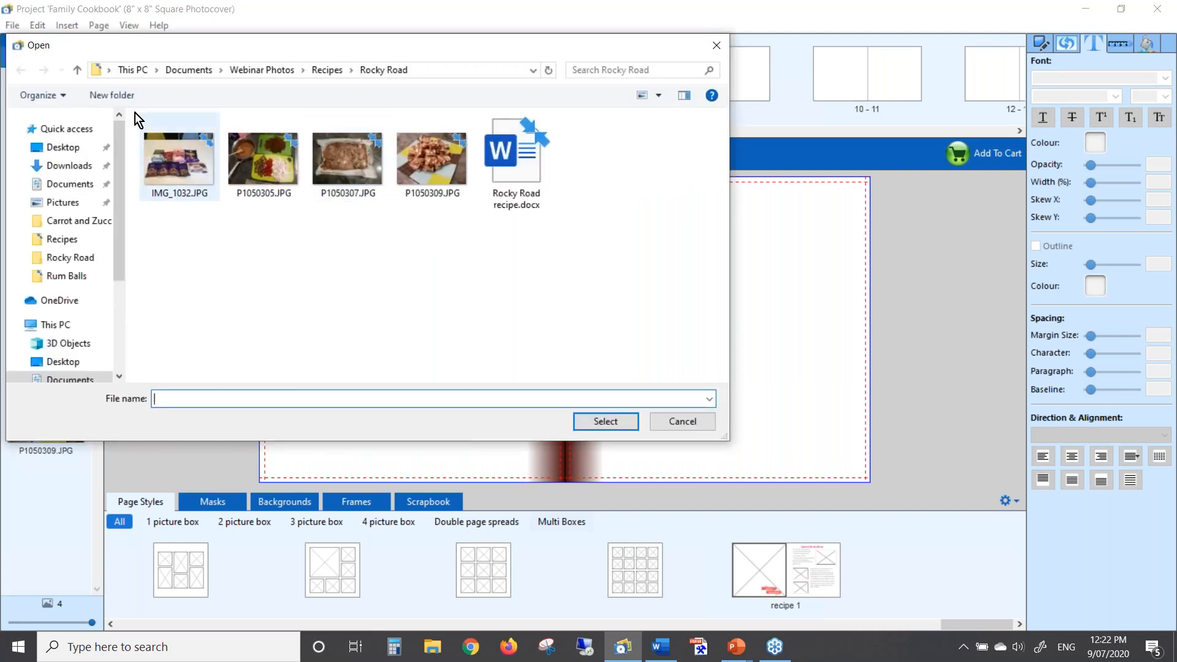
{"action": "left_click", "coordinate": [319, 74]}
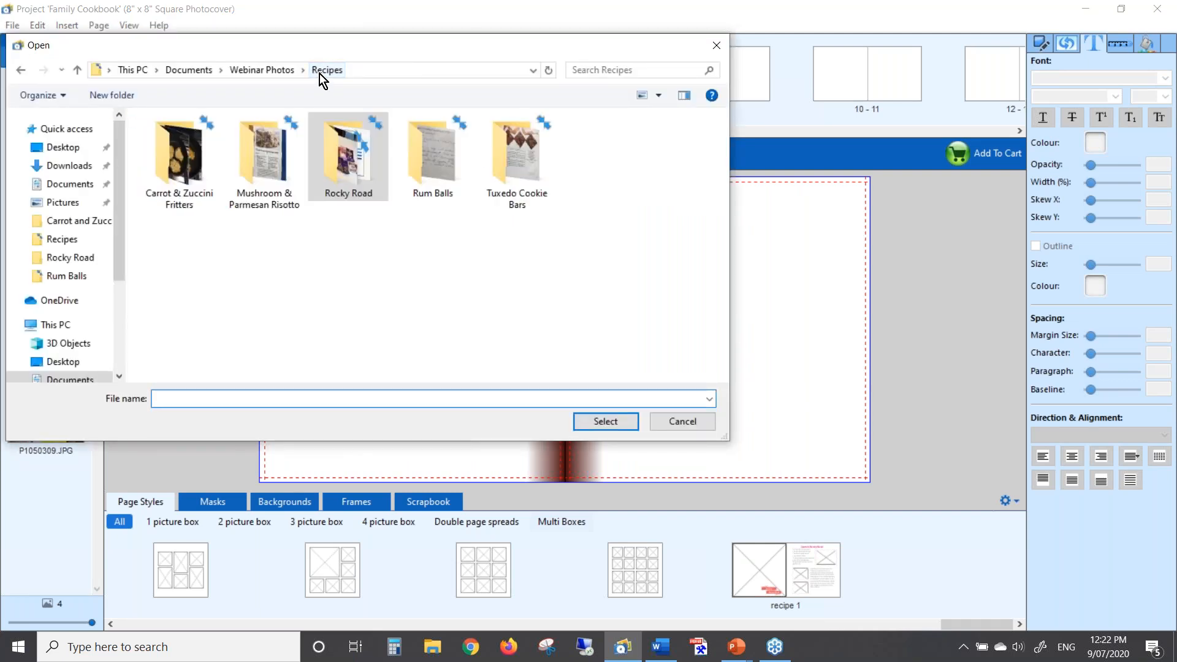
{"action": "double_click", "coordinate": [429, 168]}
{"action": "left_click", "coordinate": [179, 167]}
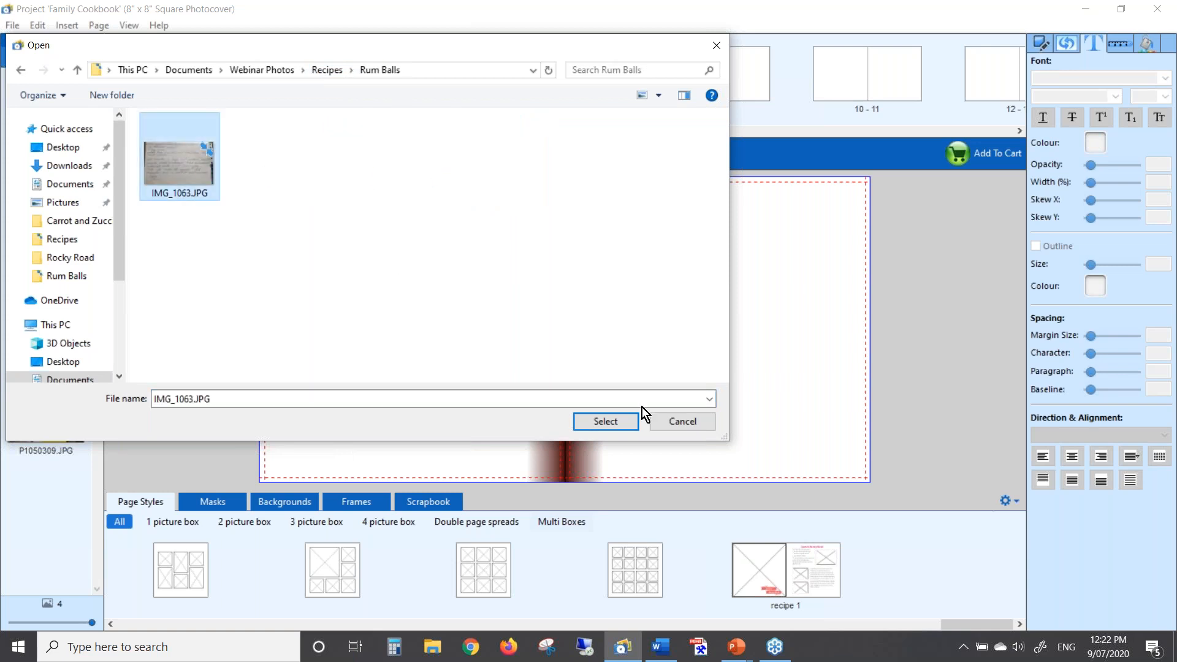
{"action": "left_click", "coordinate": [613, 425]}
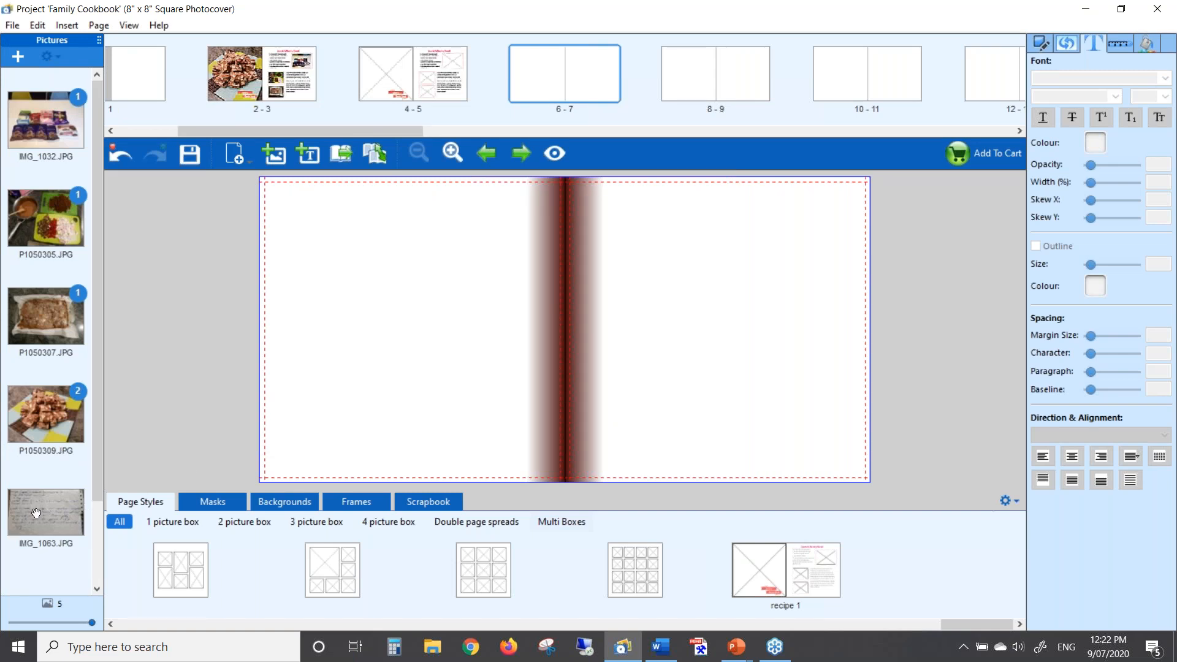
Place the handwritten recipe photo on page 7, enlarge it and adjust its position
{"action": "left_click_drag", "start_coordinate": [37, 513], "coordinate": [704, 245]}
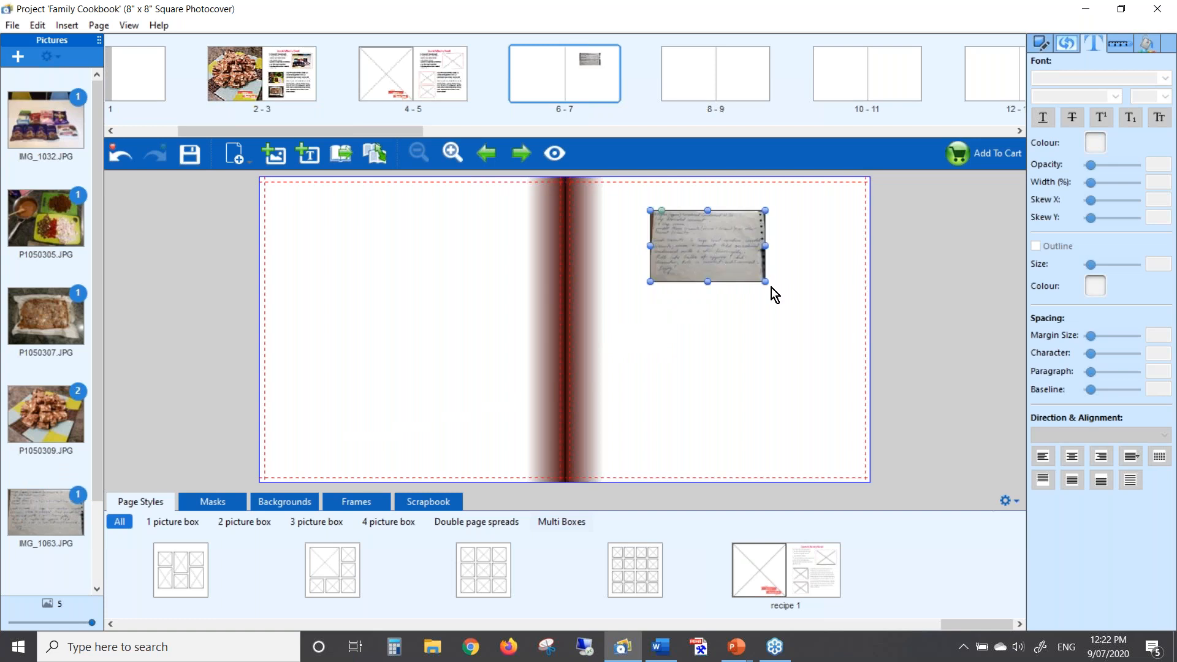
{"action": "left_click_drag", "start_coordinate": [765, 281], "coordinate": [826, 344]}
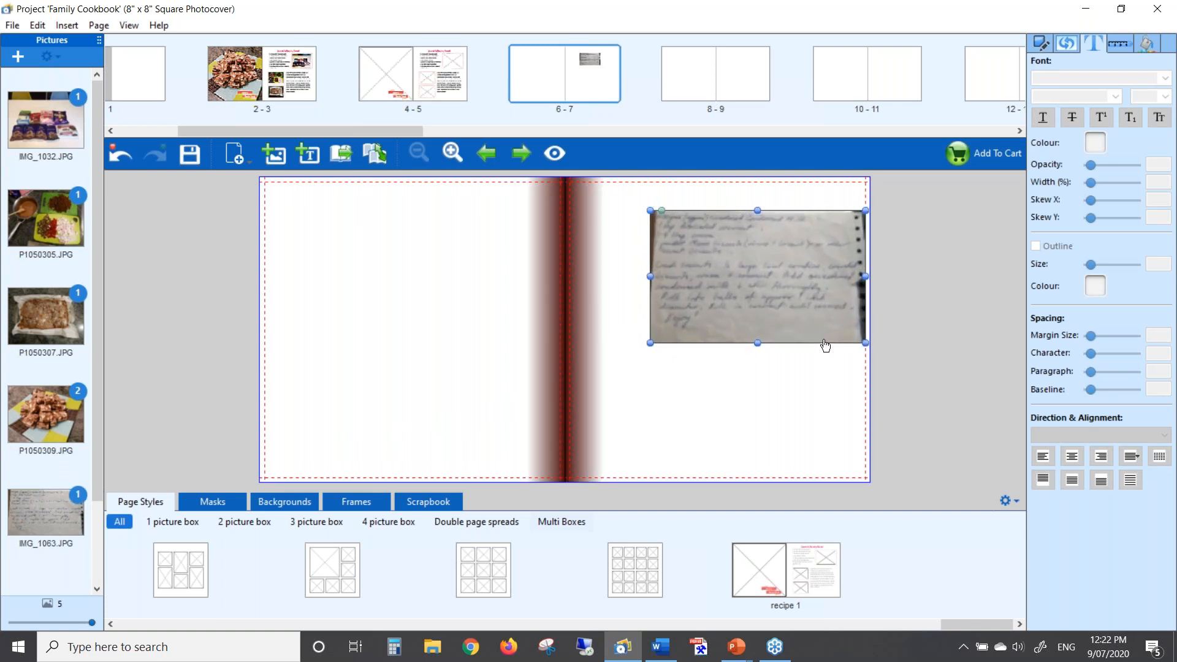
{"action": "left_click_drag", "start_coordinate": [792, 296], "coordinate": [763, 296]}
{"action": "left_click", "coordinate": [777, 375]}
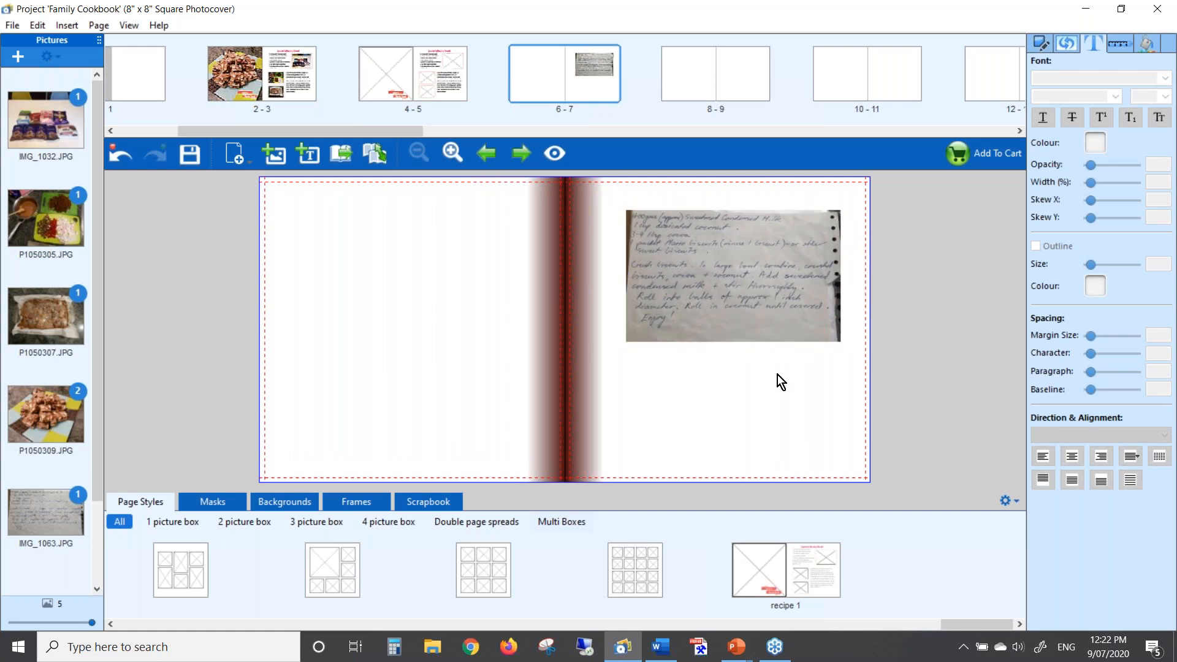
{"action": "left_click_drag", "start_coordinate": [725, 295], "coordinate": [719, 312]}
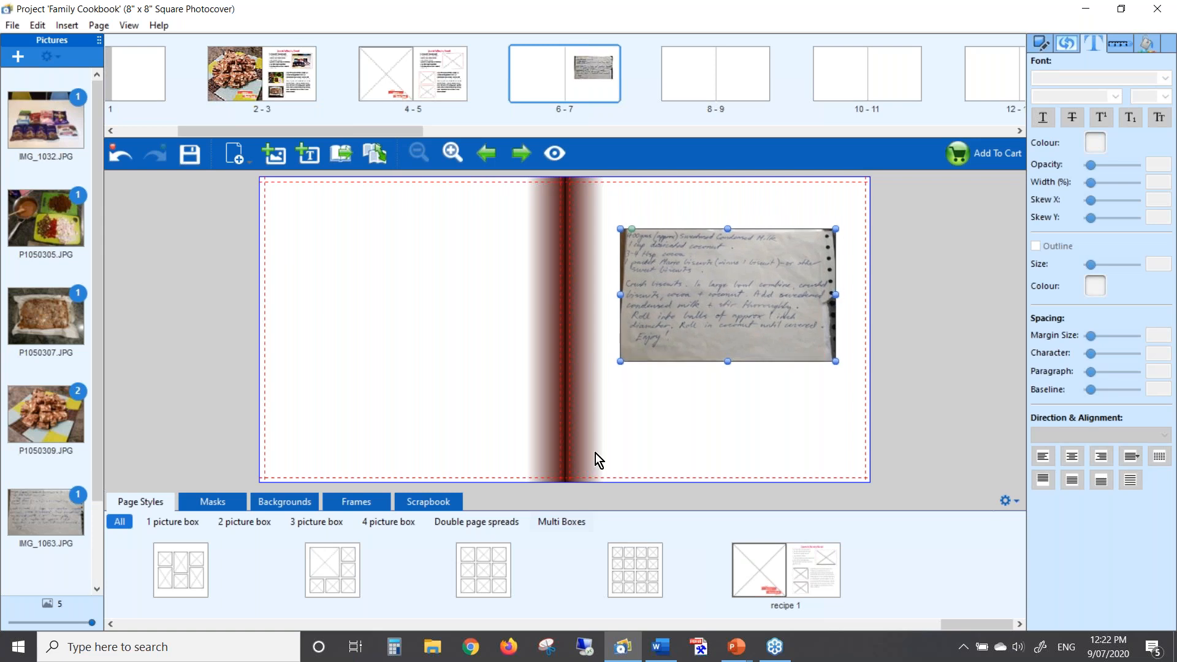
{"action": "left_click", "coordinate": [425, 505]}
Add the clip sticker, shrunk and tucked into the recipe photo's top-right corner
{"action": "left_click_drag", "start_coordinate": [419, 623], "coordinate": [214, 624]}
{"action": "left_click_drag", "start_coordinate": [274, 581], "coordinate": [822, 232]}
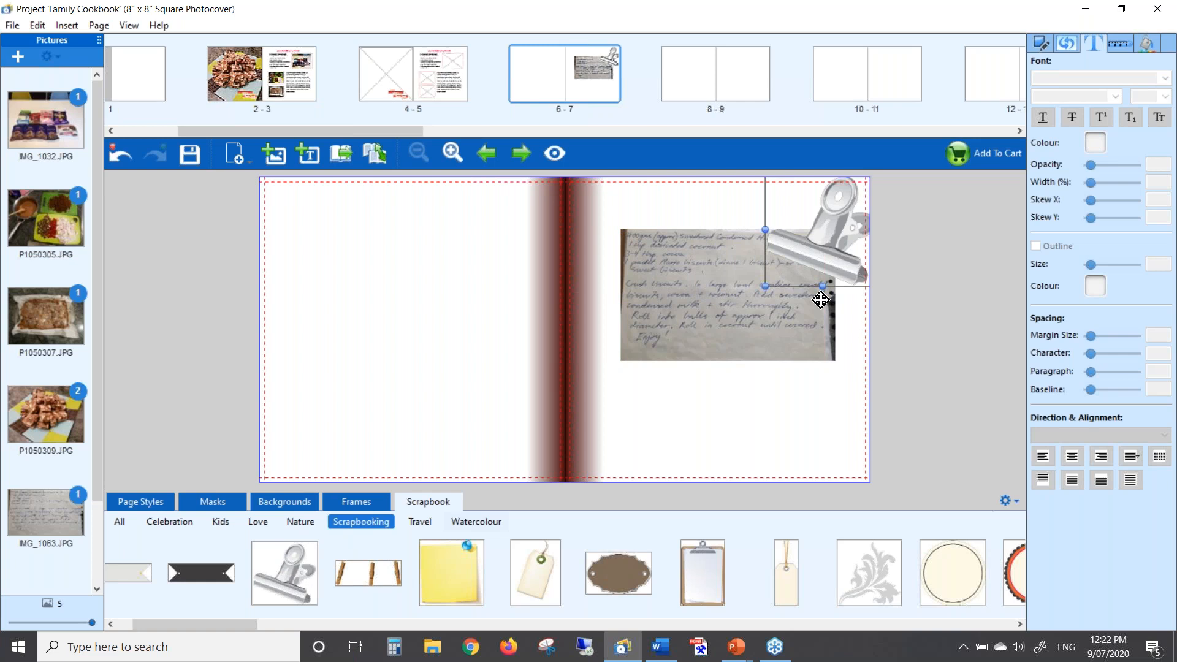
{"action": "left_click_drag", "start_coordinate": [766, 291], "coordinate": [800, 252]}
{"action": "left_click_drag", "start_coordinate": [839, 213], "coordinate": [832, 228]}
{"action": "left_click", "coordinate": [792, 404]}
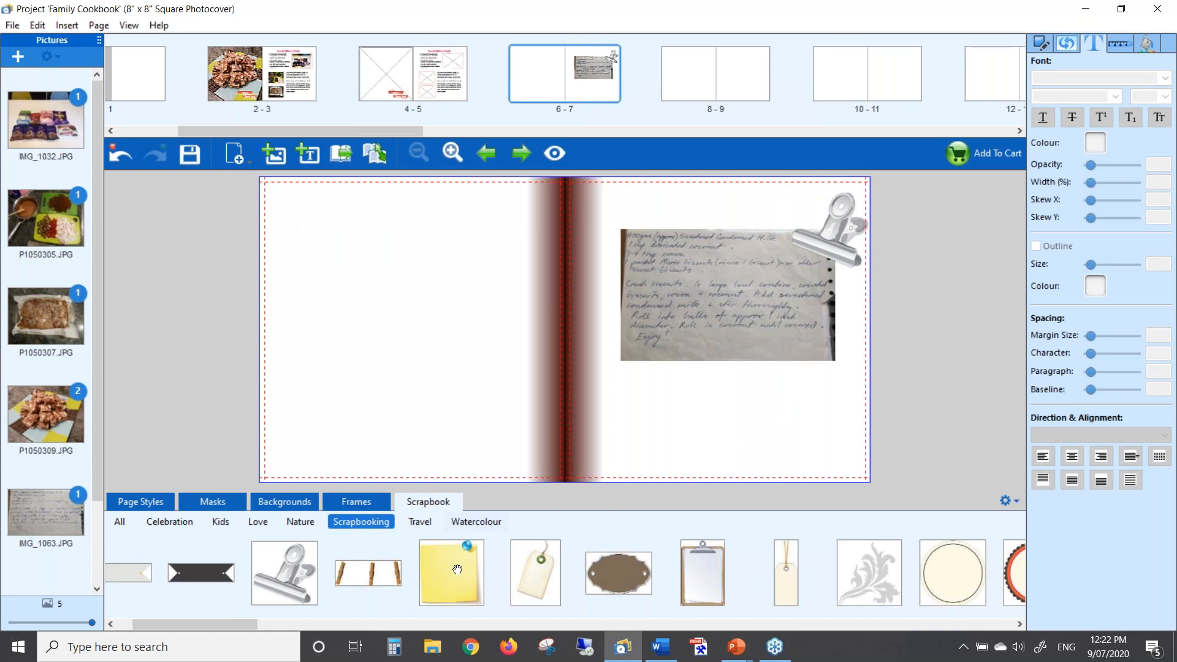
Add a pale banner sticker above the recipe photo, then advance the PowerPoint slide show
{"action": "left_click_drag", "start_coordinate": [209, 623], "coordinate": [191, 626]}
{"action": "left_click_drag", "start_coordinate": [240, 573], "coordinate": [646, 213]}
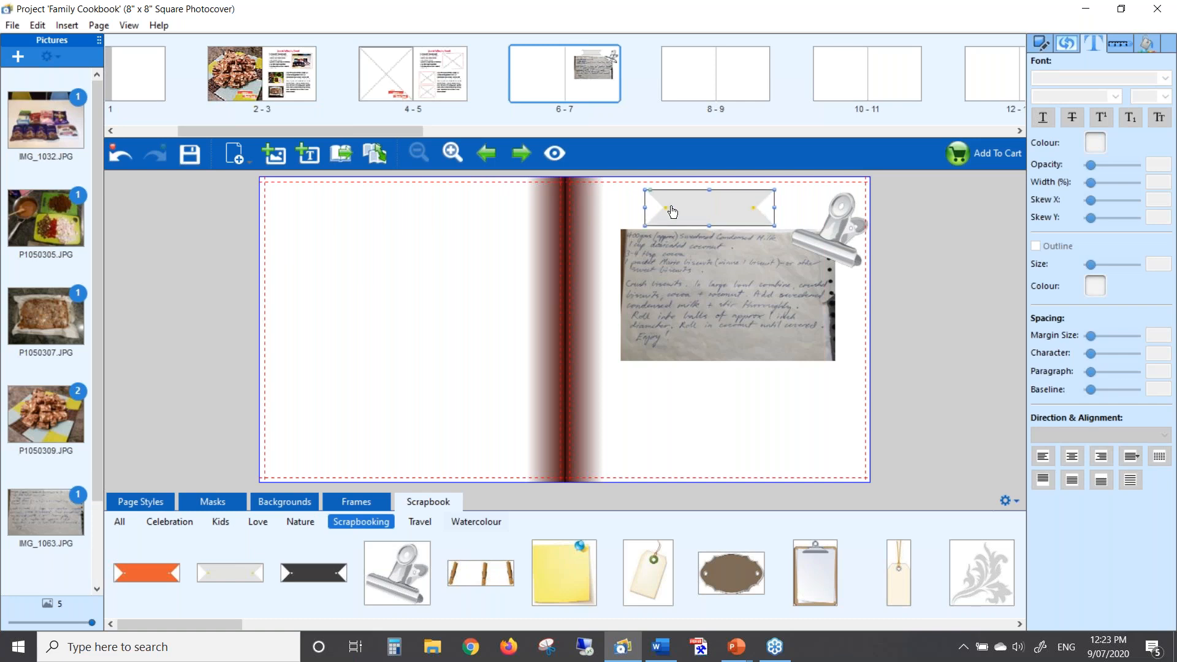
{"action": "left_click_drag", "start_coordinate": [722, 207], "coordinate": [735, 207]}
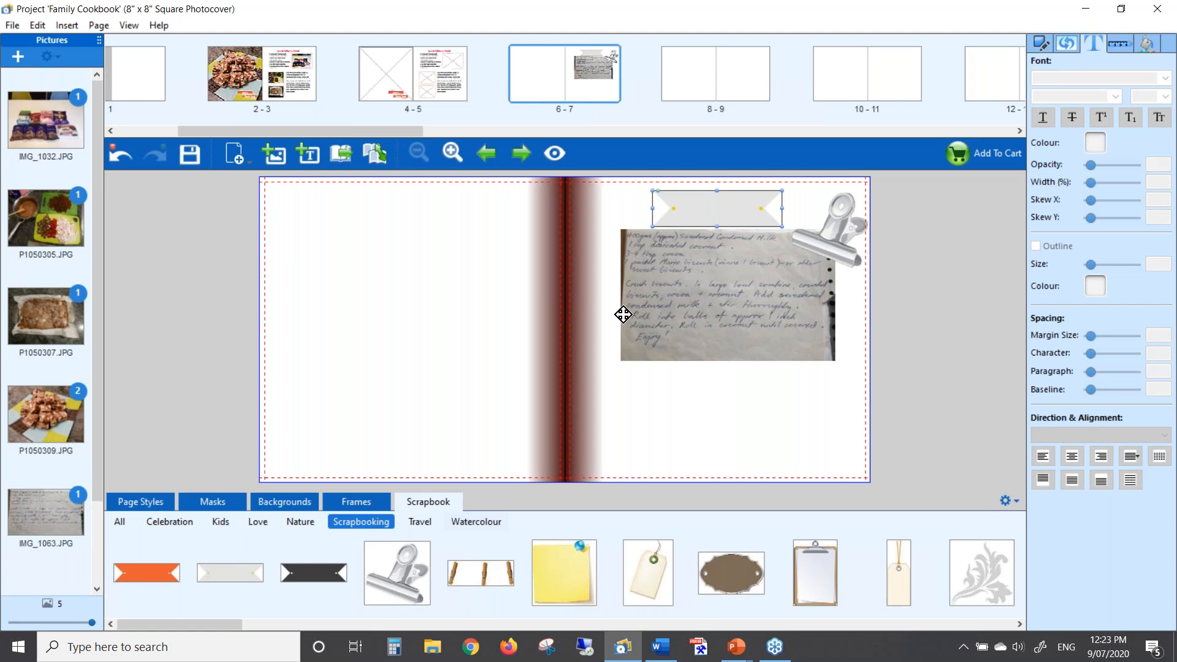
{"action": "key", "text": "alt+Tab"}
{"action": "key", "text": "alt+Tab"}
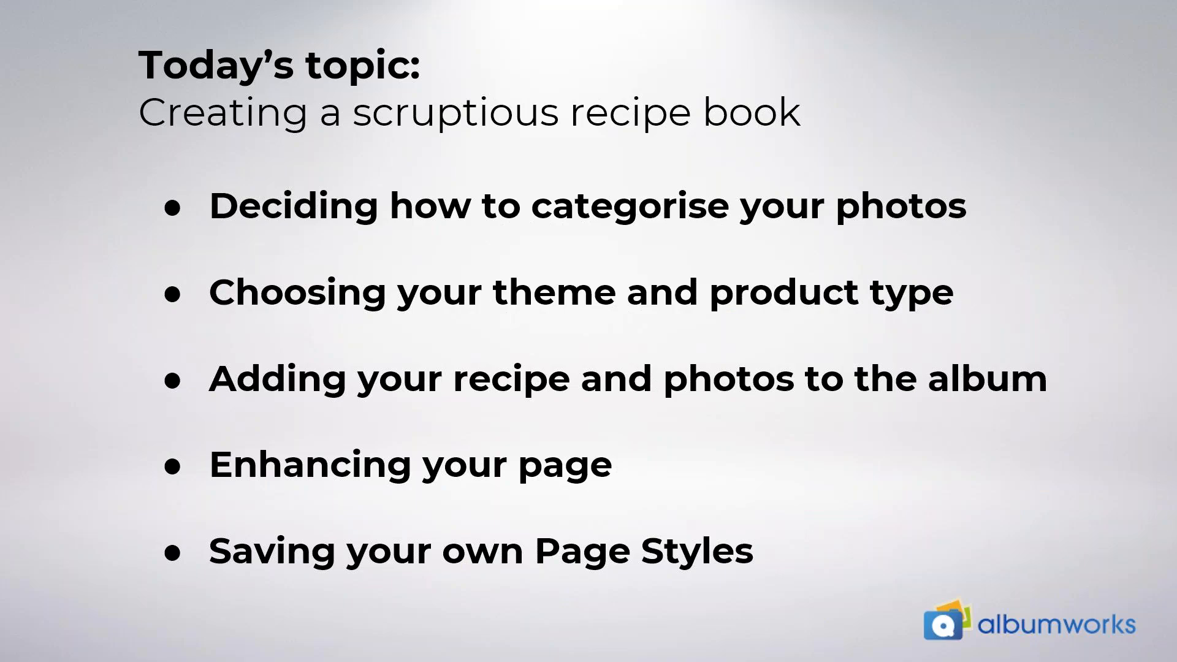
{"action": "left_click", "coordinate": [863, 165]}
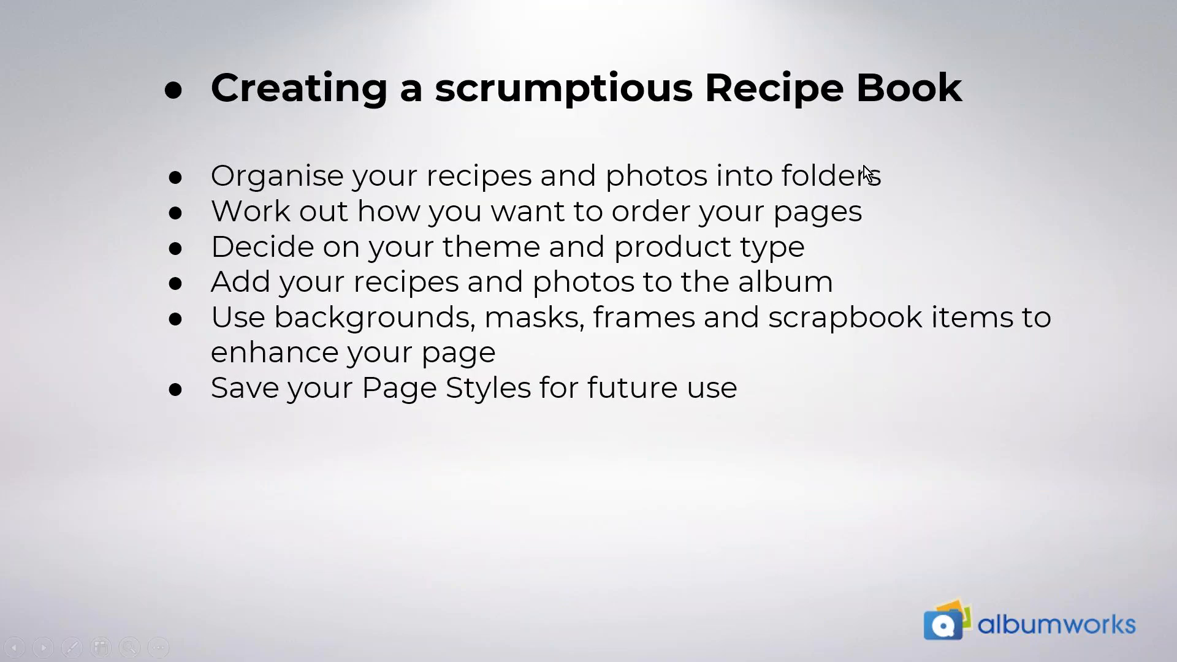